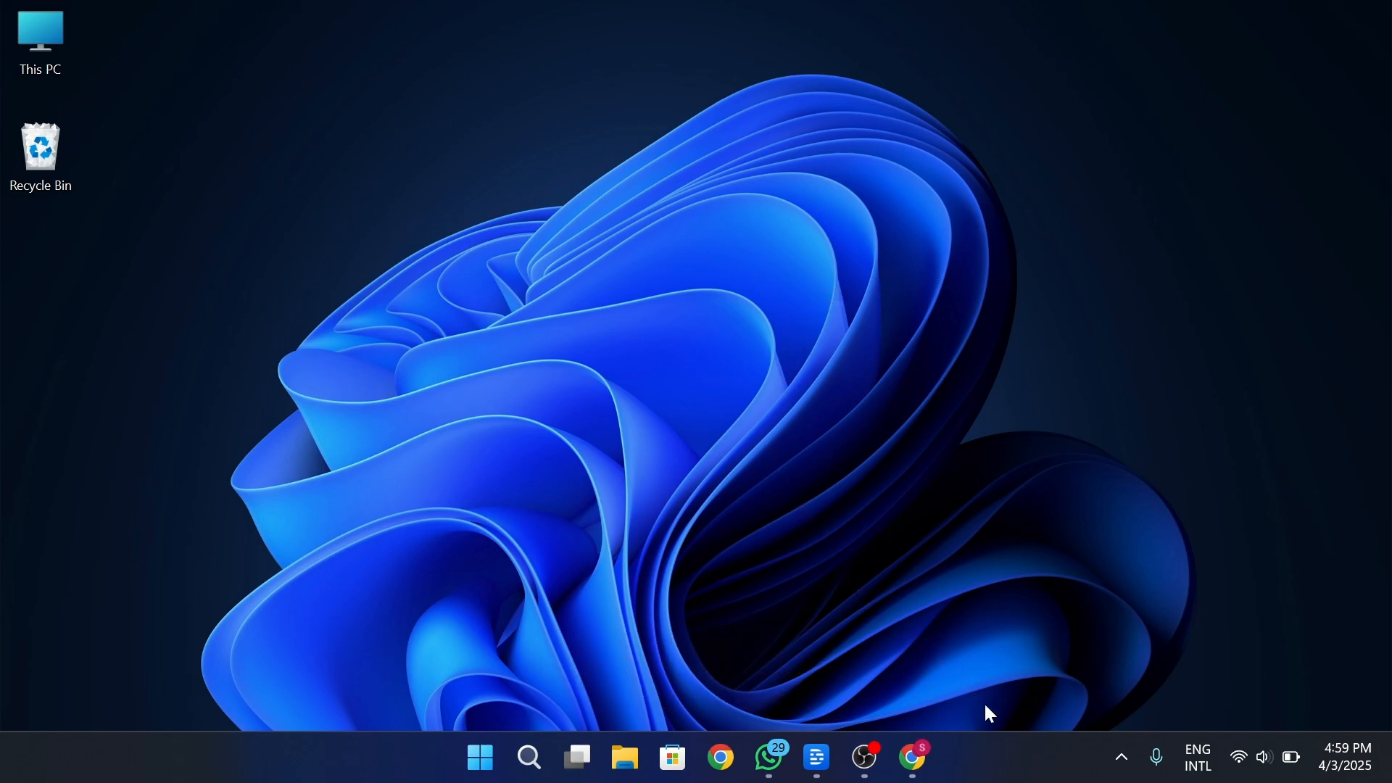
Switch to Canva in Chrome and create a blank YouTube Video Ad (Landscape) design from the video formats
{"action": "left_click", "coordinate": [912, 757]}
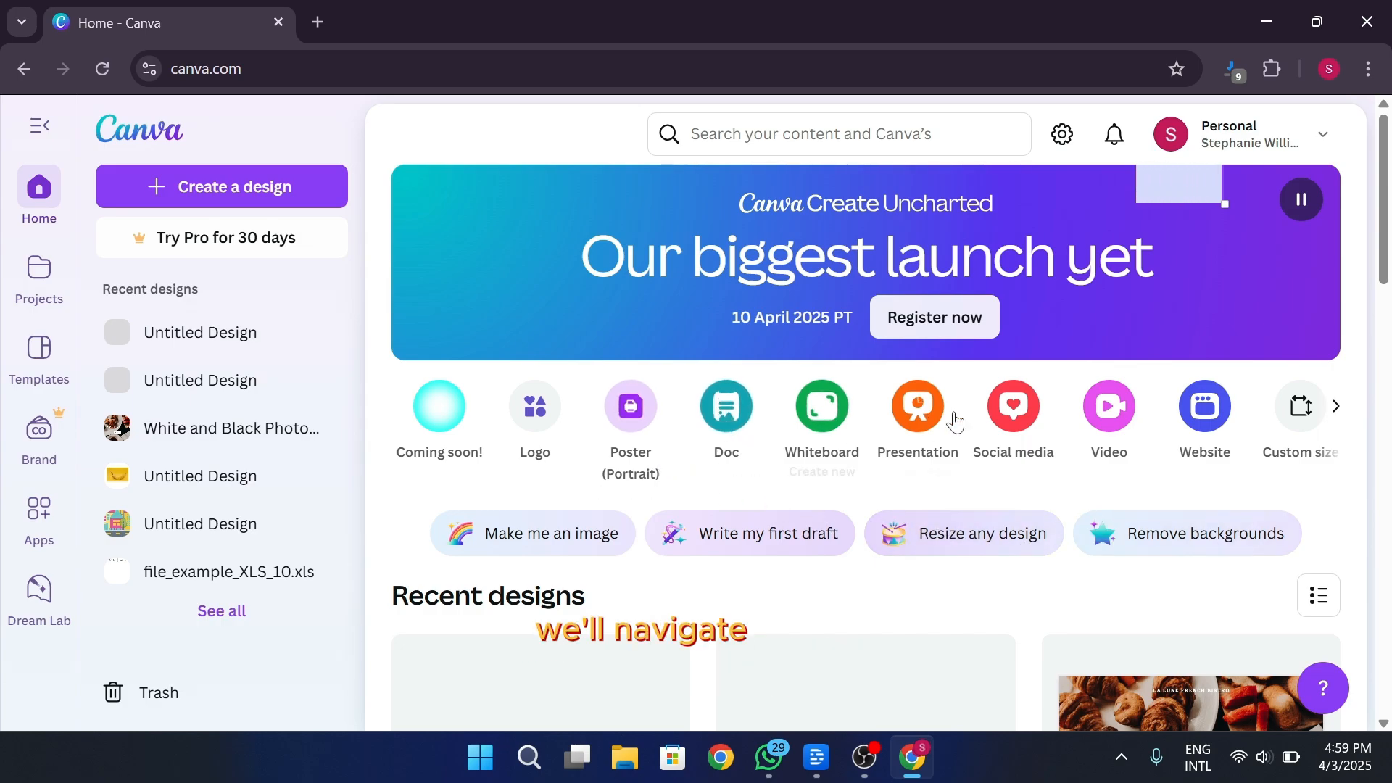
{"action": "left_click", "coordinate": [1120, 408]}
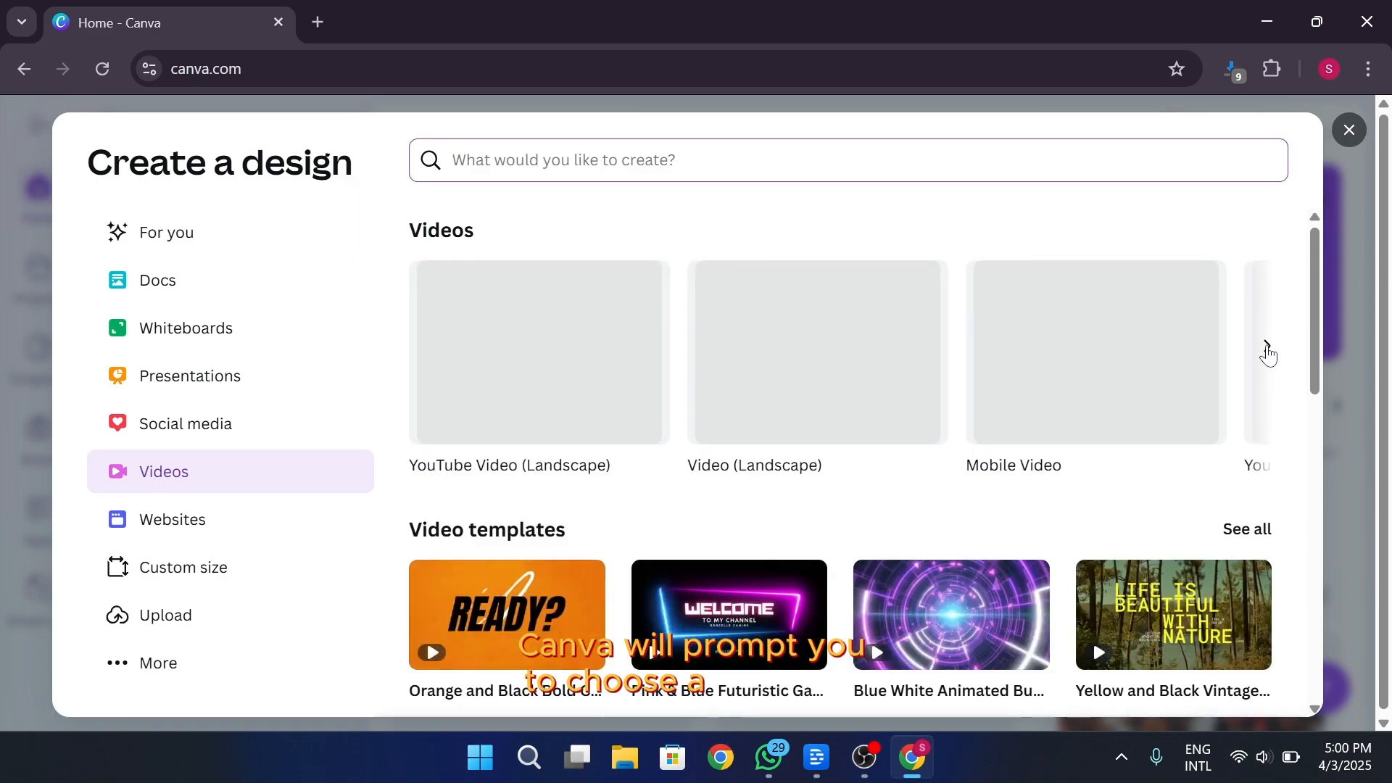
{"action": "left_click", "coordinate": [1268, 348]}
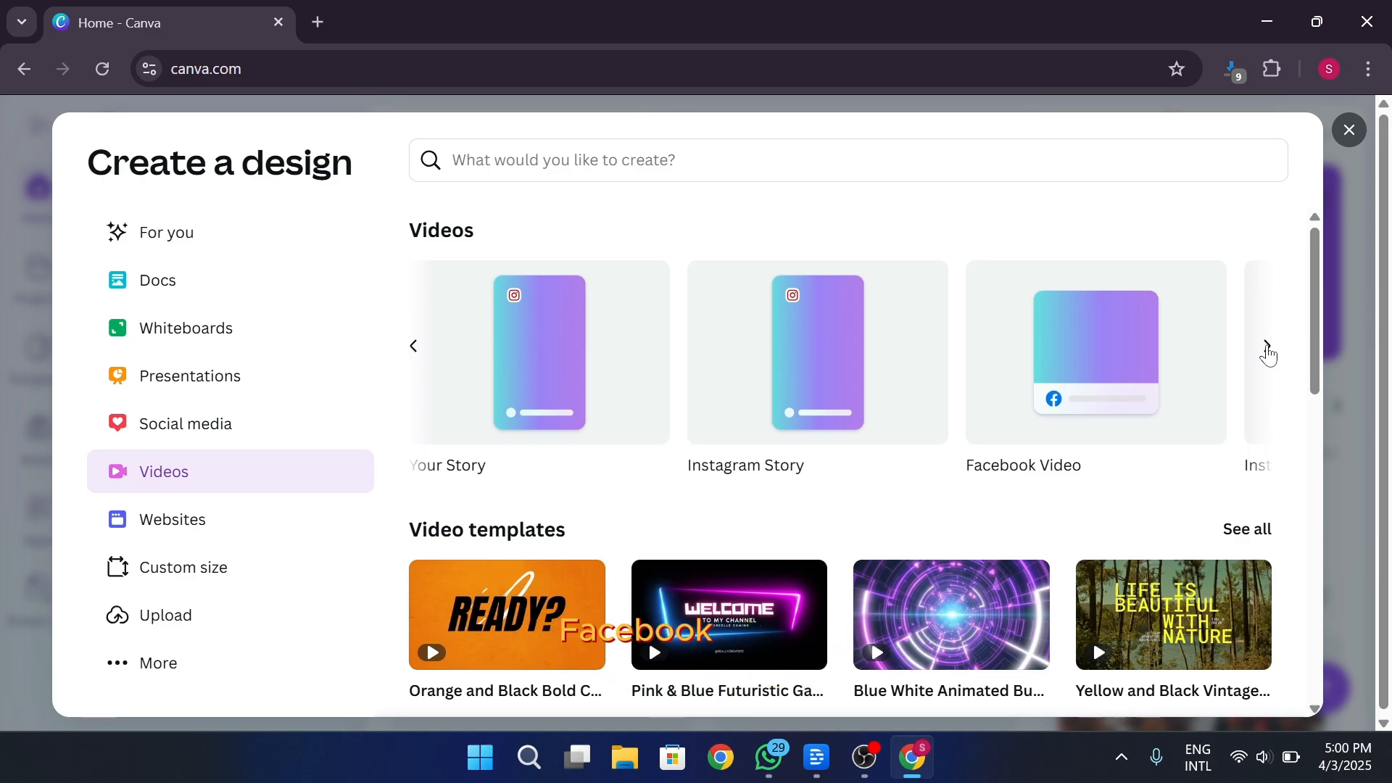
{"action": "left_click", "coordinate": [1267, 349]}
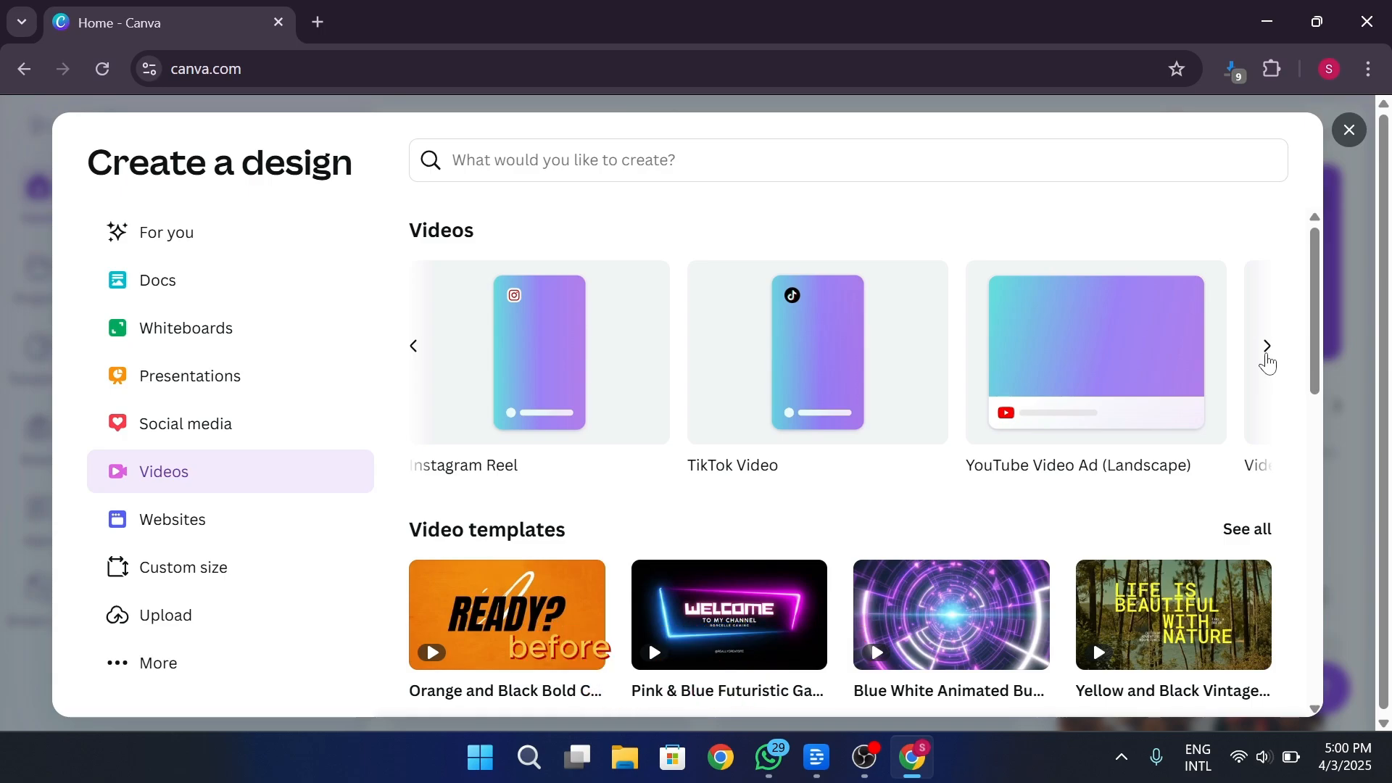
{"action": "left_click", "coordinate": [1086, 358]}
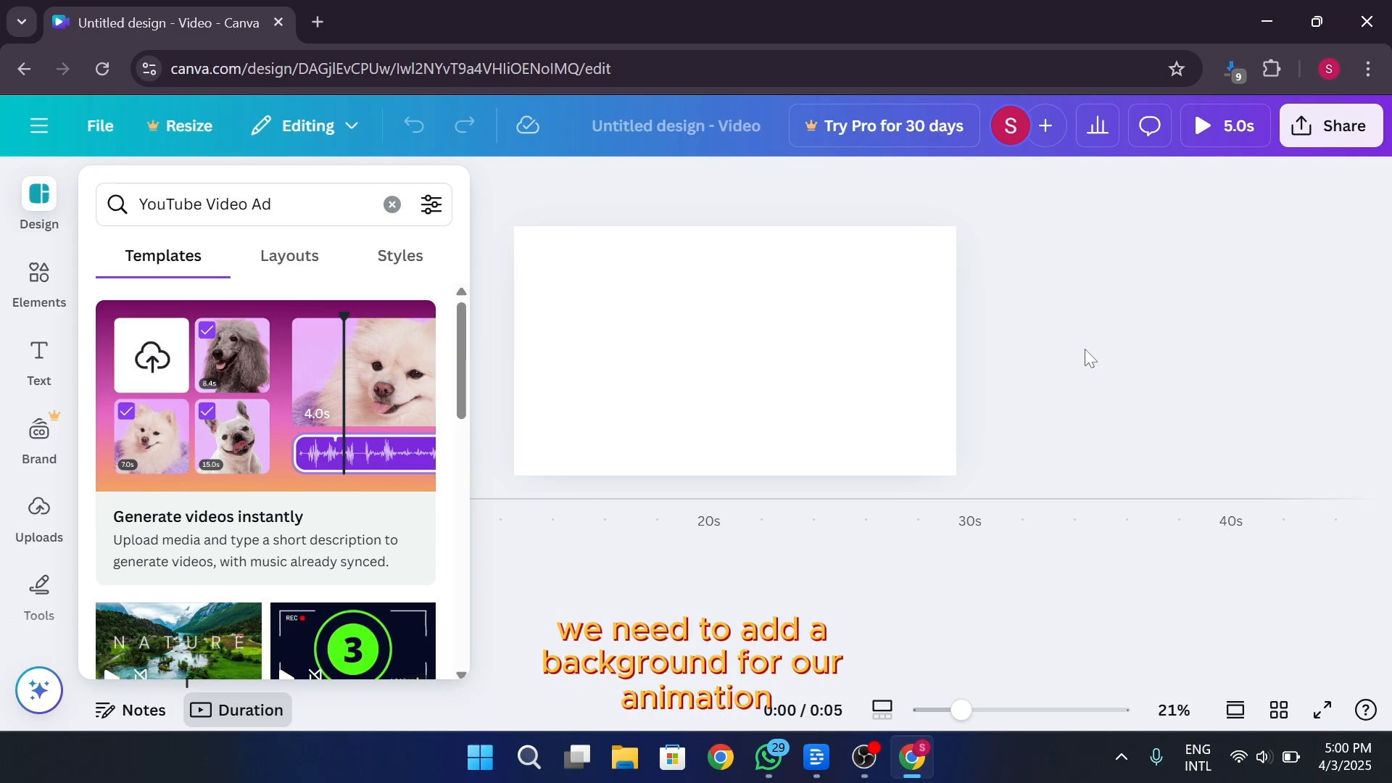
Search the elements library for "city background" and look through the graphics for a suitable backdrop
{"action": "left_click", "coordinate": [41, 297]}
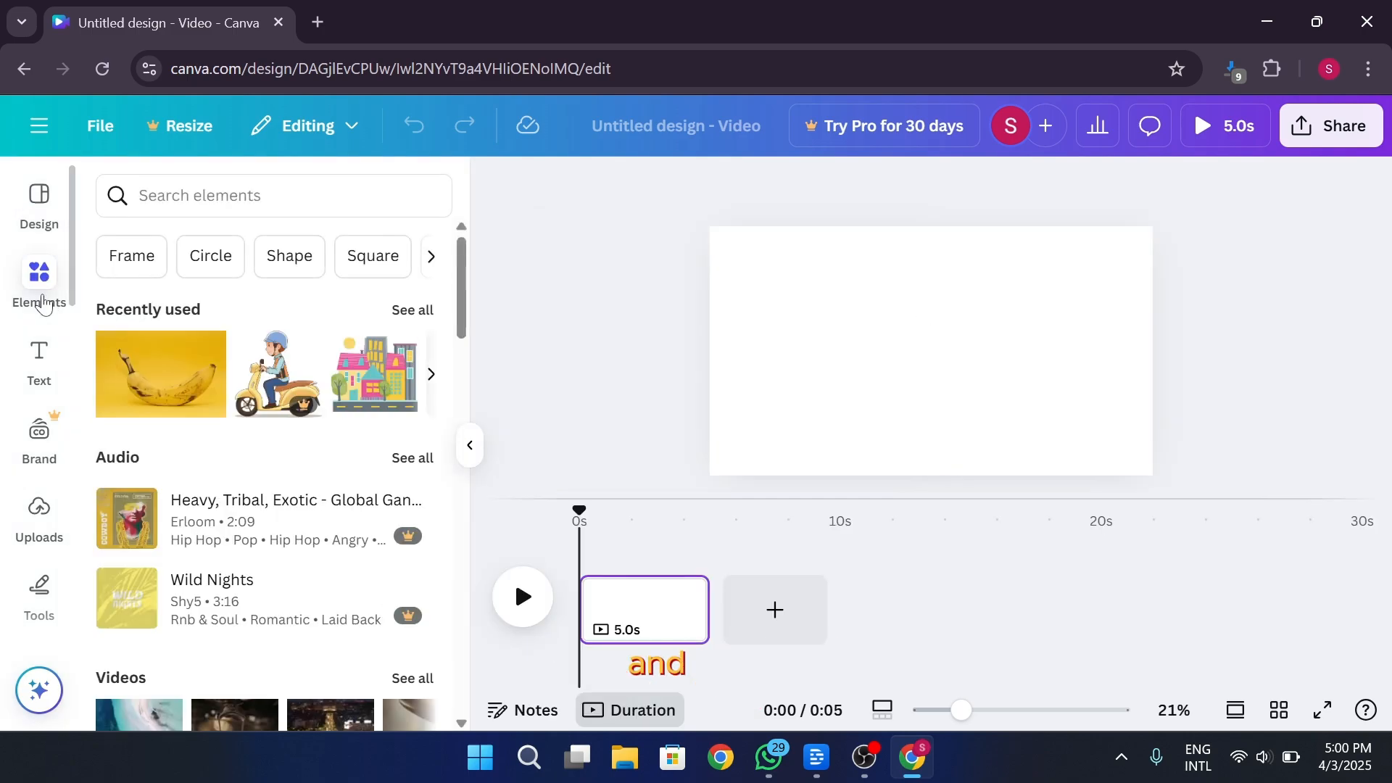
{"action": "left_click", "coordinate": [384, 190]}
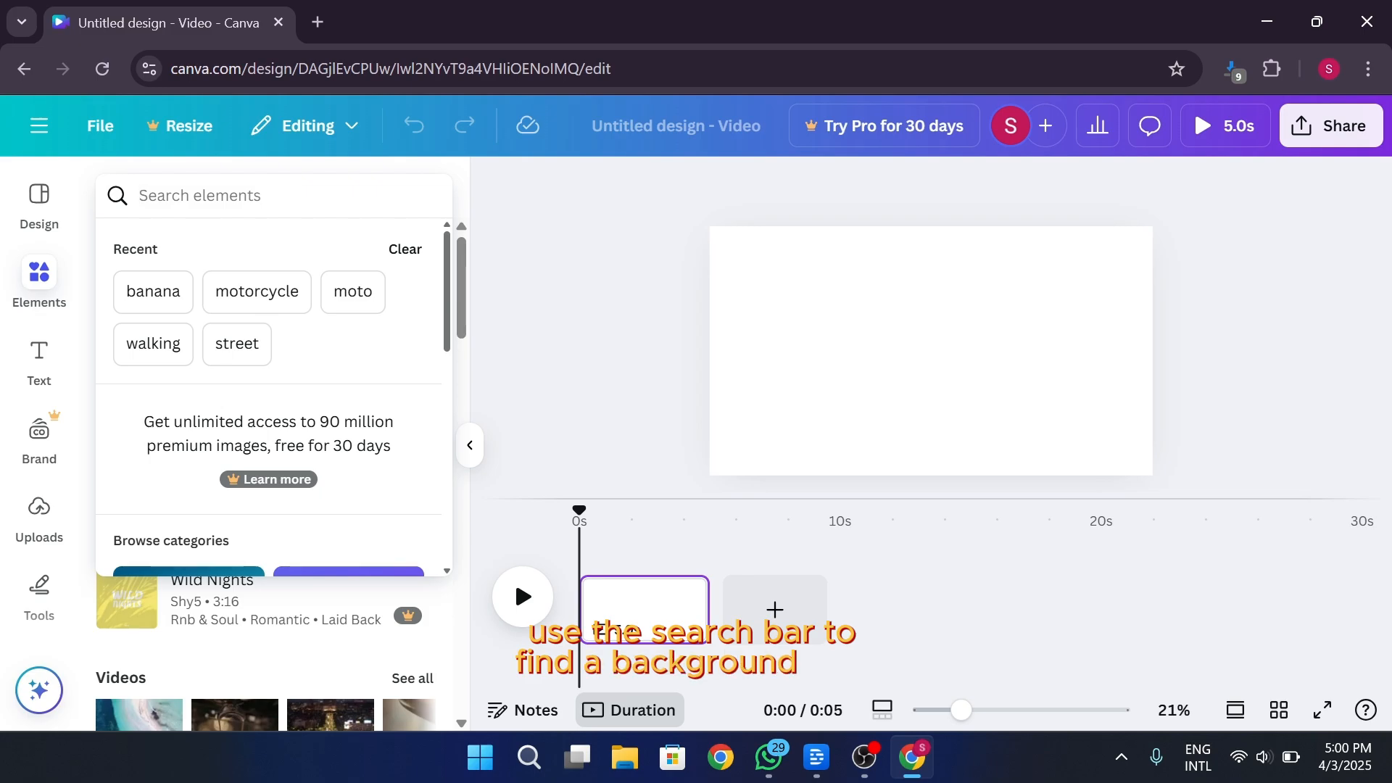
{"action": "type", "text": "city back"}
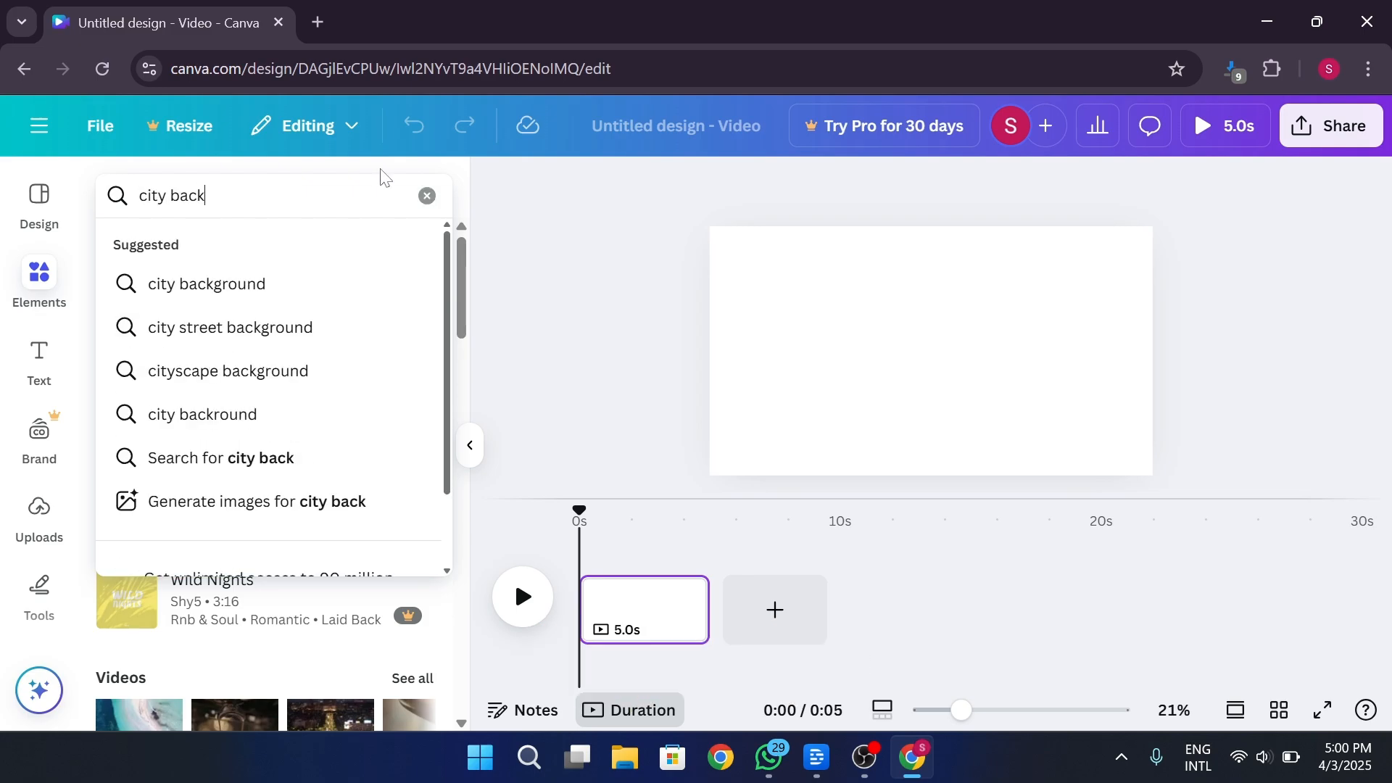
{"action": "left_click", "coordinate": [269, 285]}
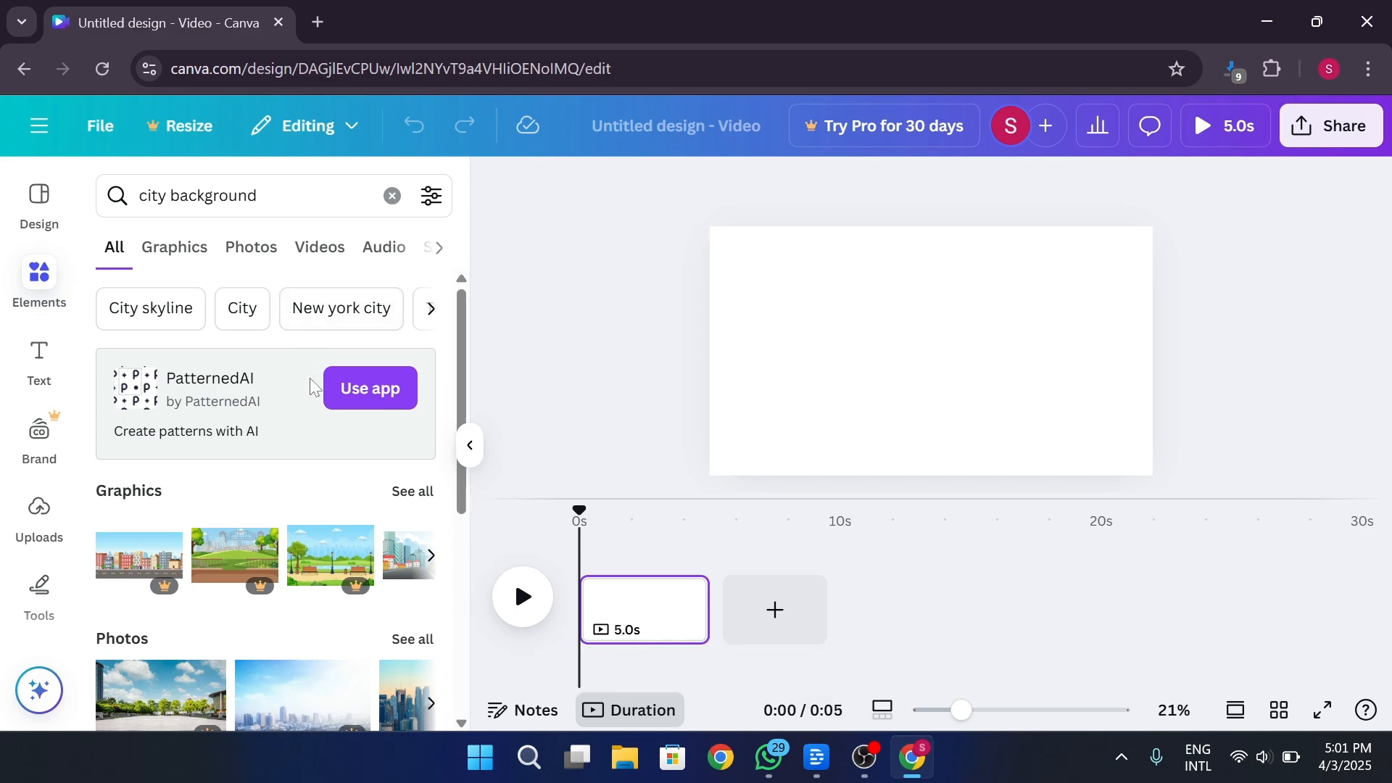
{"action": "scroll", "coordinate": [290, 471], "scroll_direction": "down", "scroll_amount": 2}
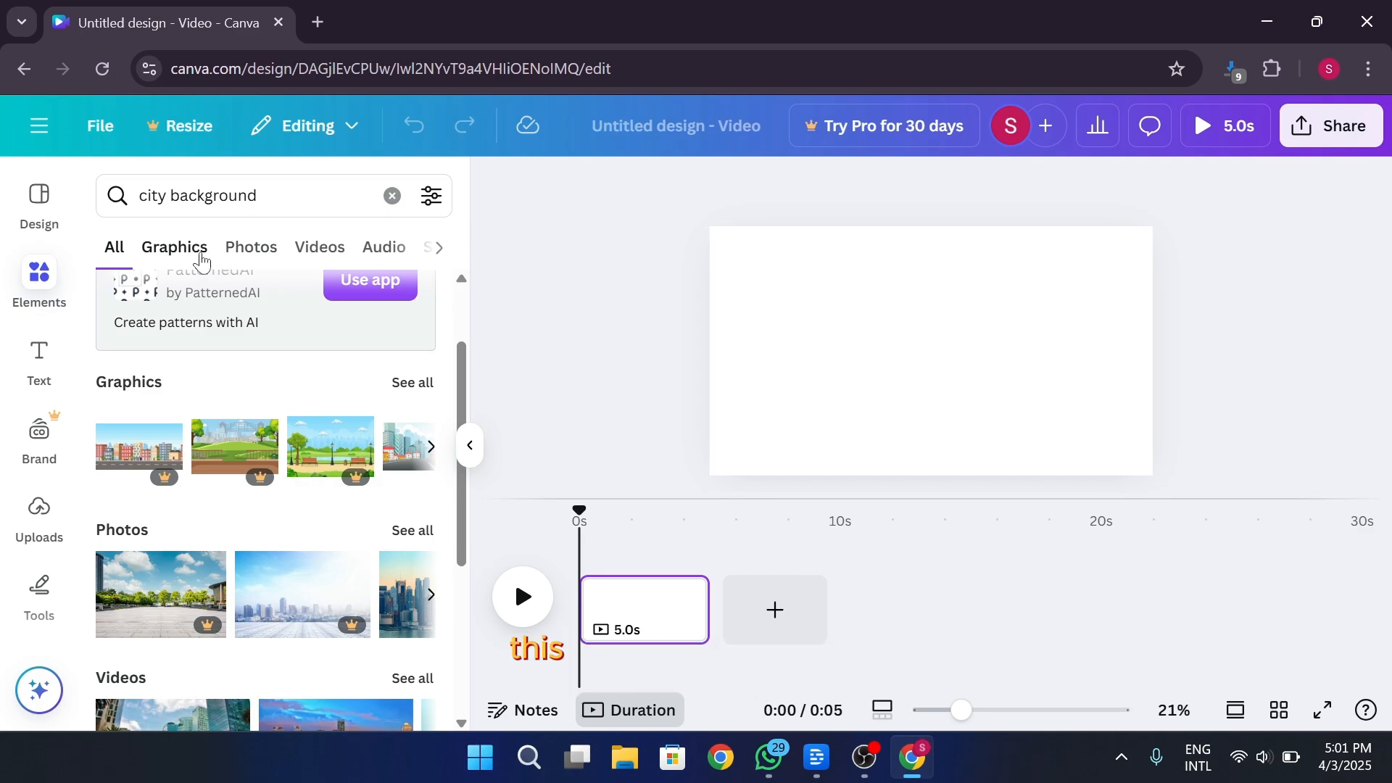
{"action": "left_click", "coordinate": [202, 262]}
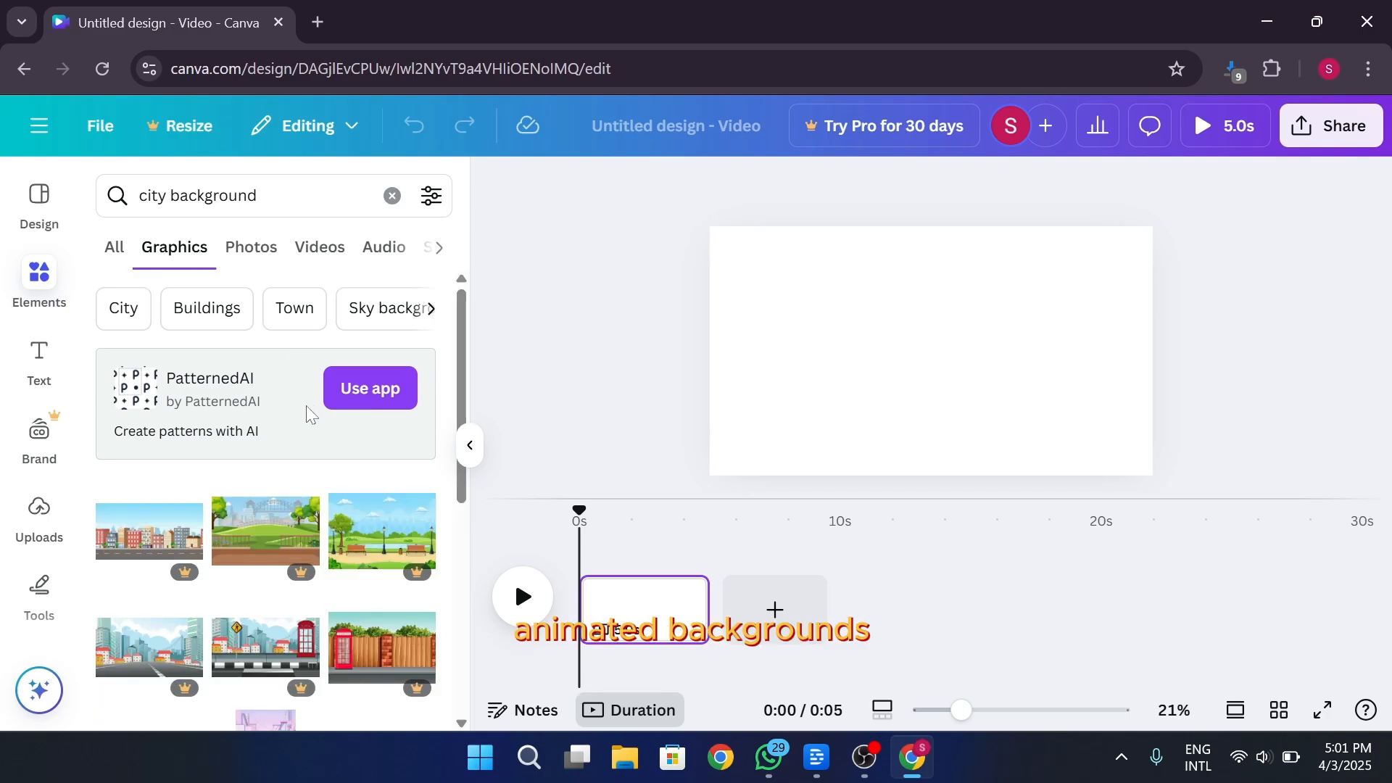
{"action": "scroll", "coordinate": [311, 413], "scroll_direction": "down", "scroll_amount": 5}
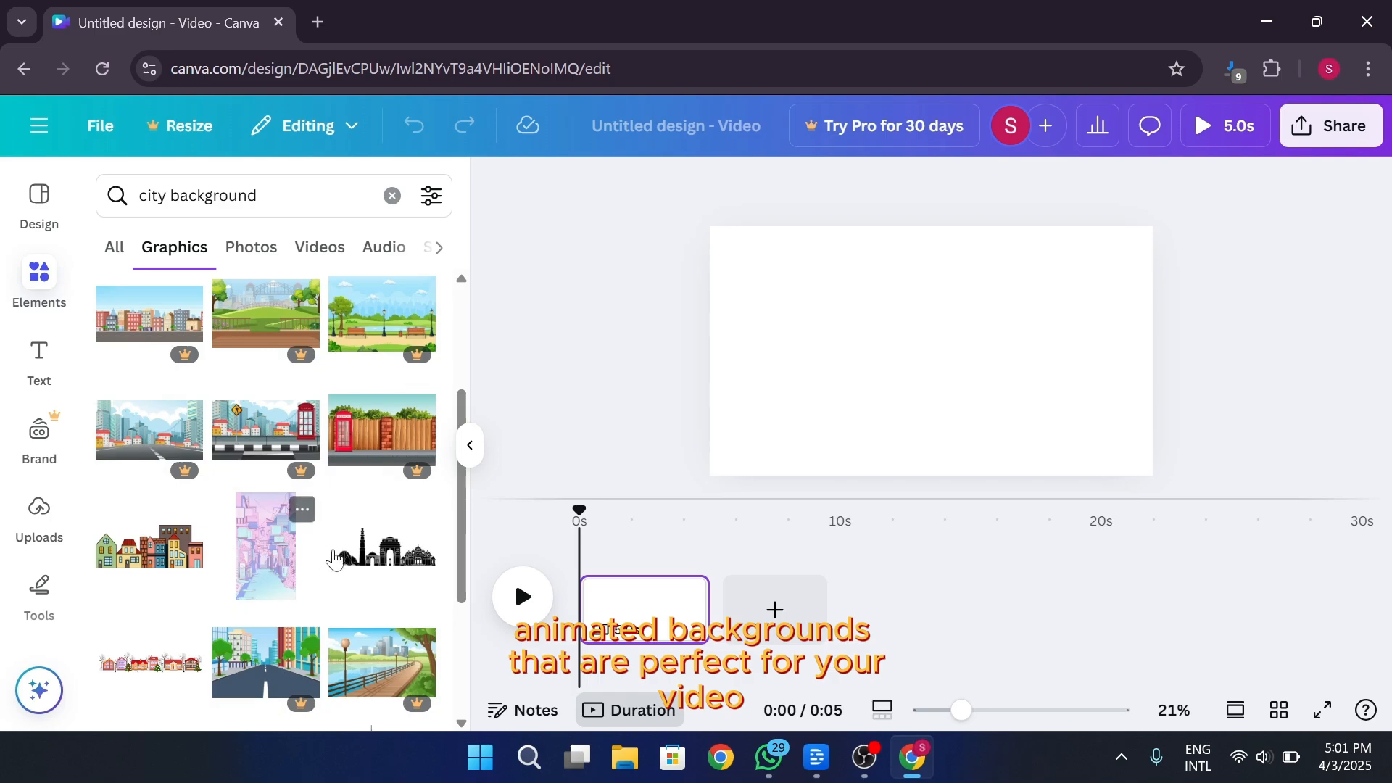
{"action": "scroll", "coordinate": [376, 587], "scroll_direction": "down", "scroll_amount": 2}
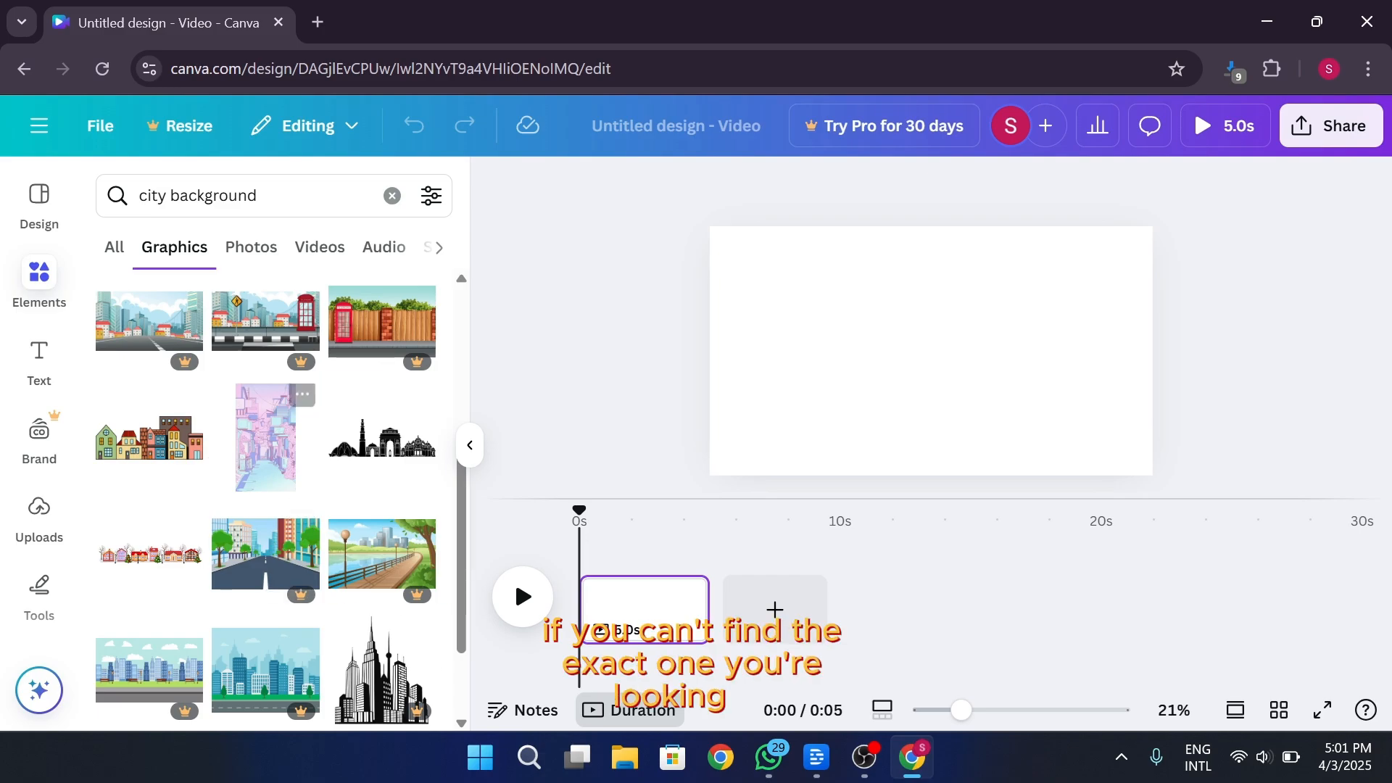
Open Google in a new browser tab and browse image results for "cartoon city background photo"
{"action": "double_click", "coordinate": [326, 22]}
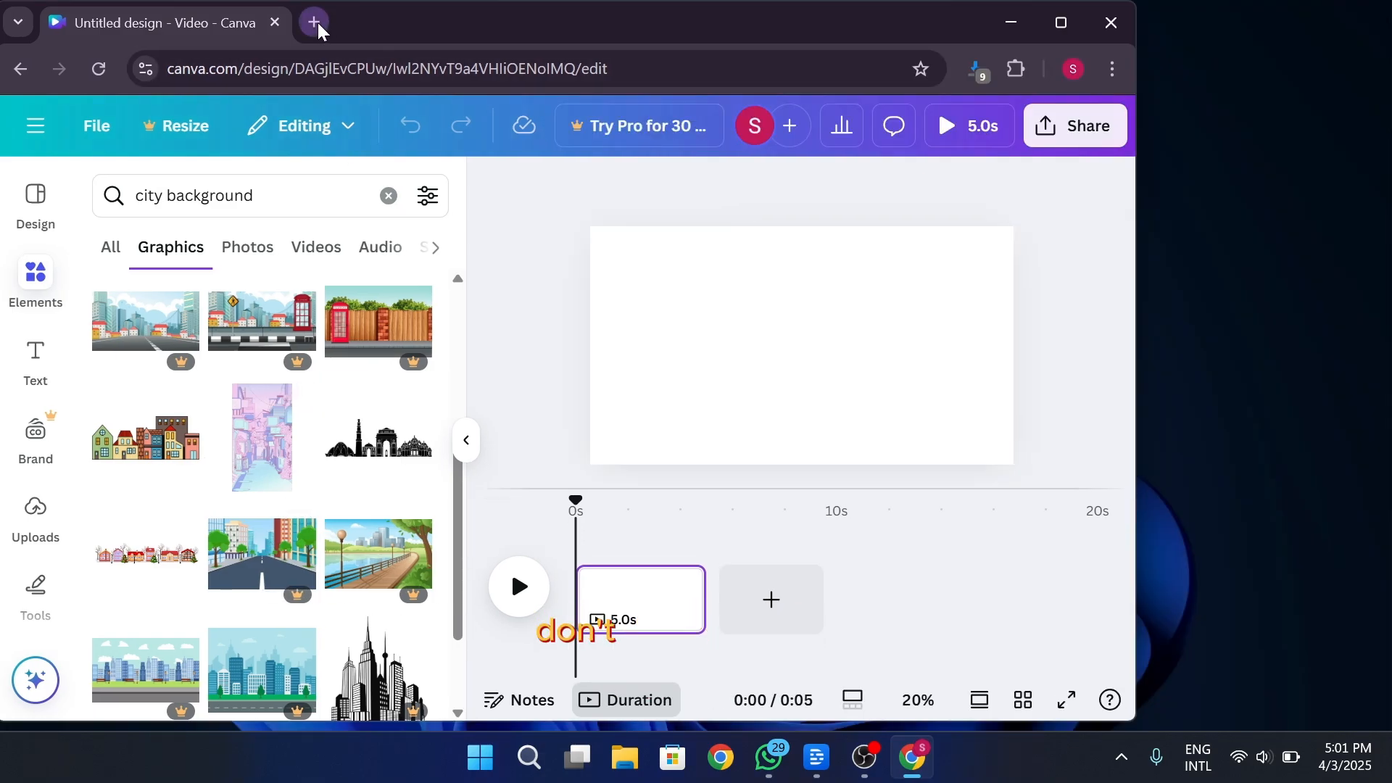
{"action": "left_click", "coordinate": [1057, 25]}
{"action": "left_click", "coordinate": [313, 22]}
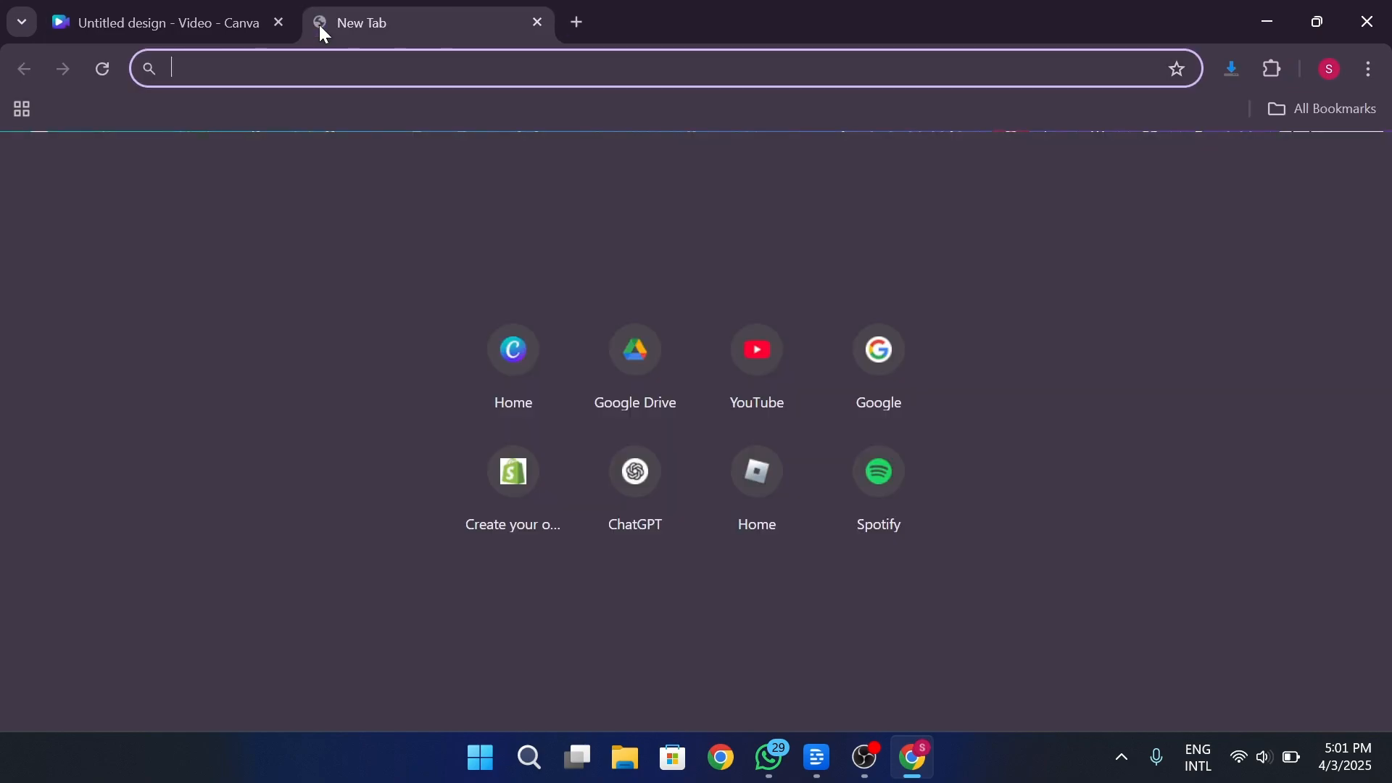
{"action": "type", "text": "googl"}
{"action": "key", "text": "Return"}
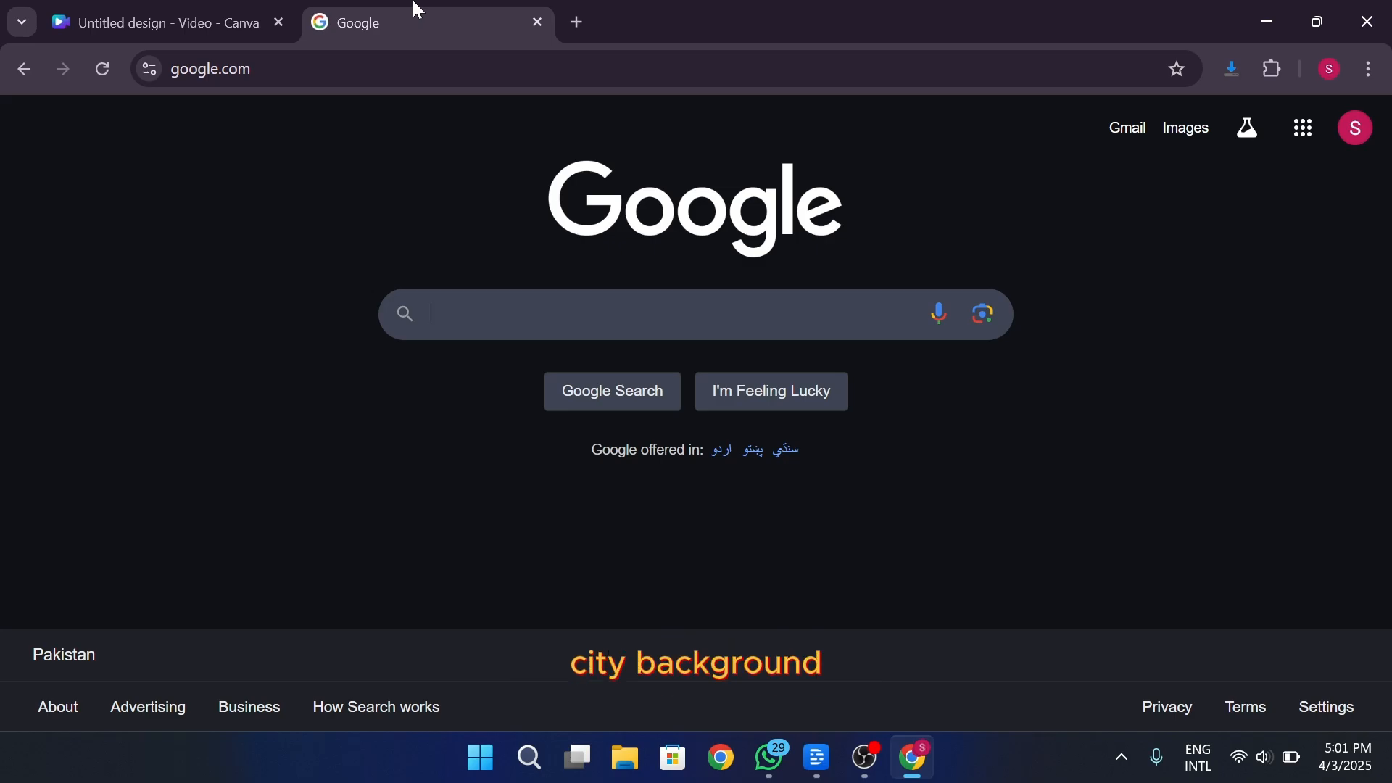
{"action": "type", "text": "cartoon city "}
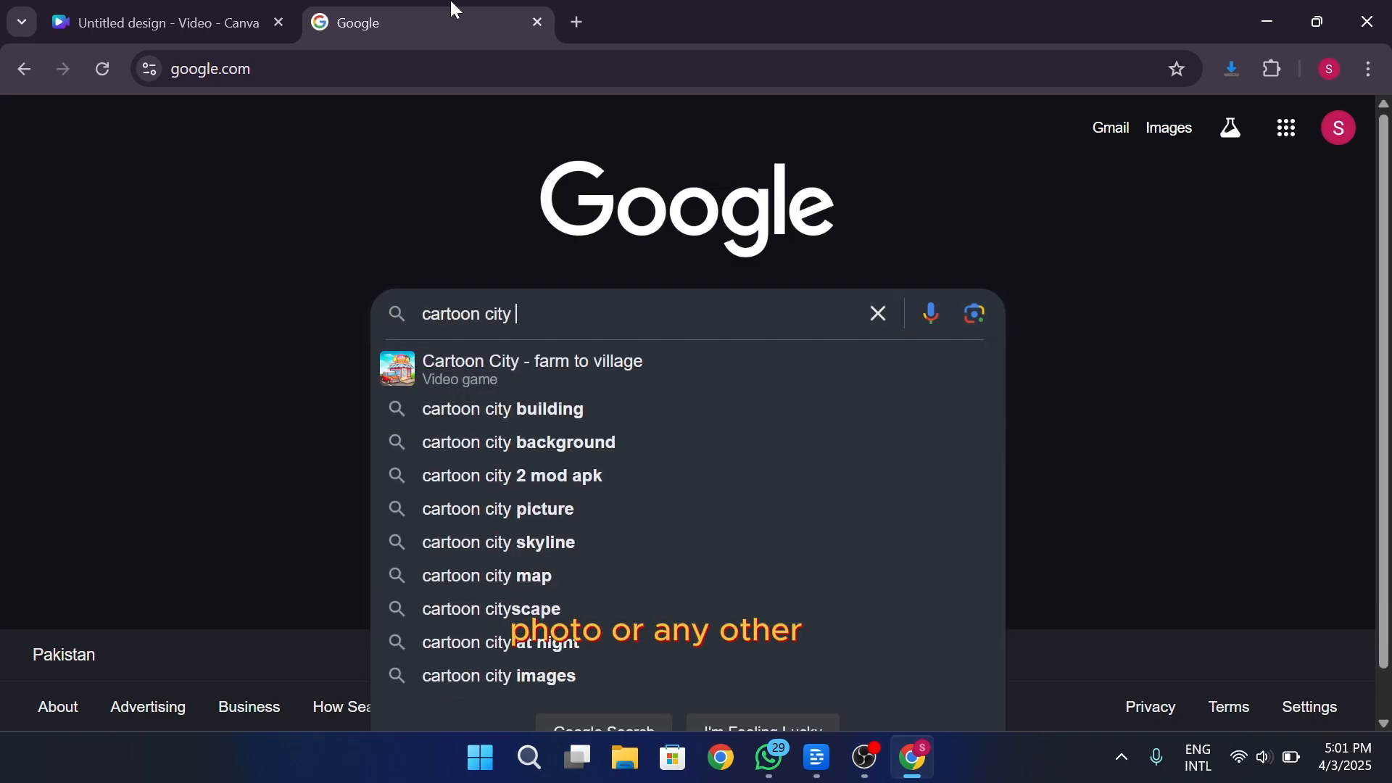
{"action": "type", "text": "background photo"}
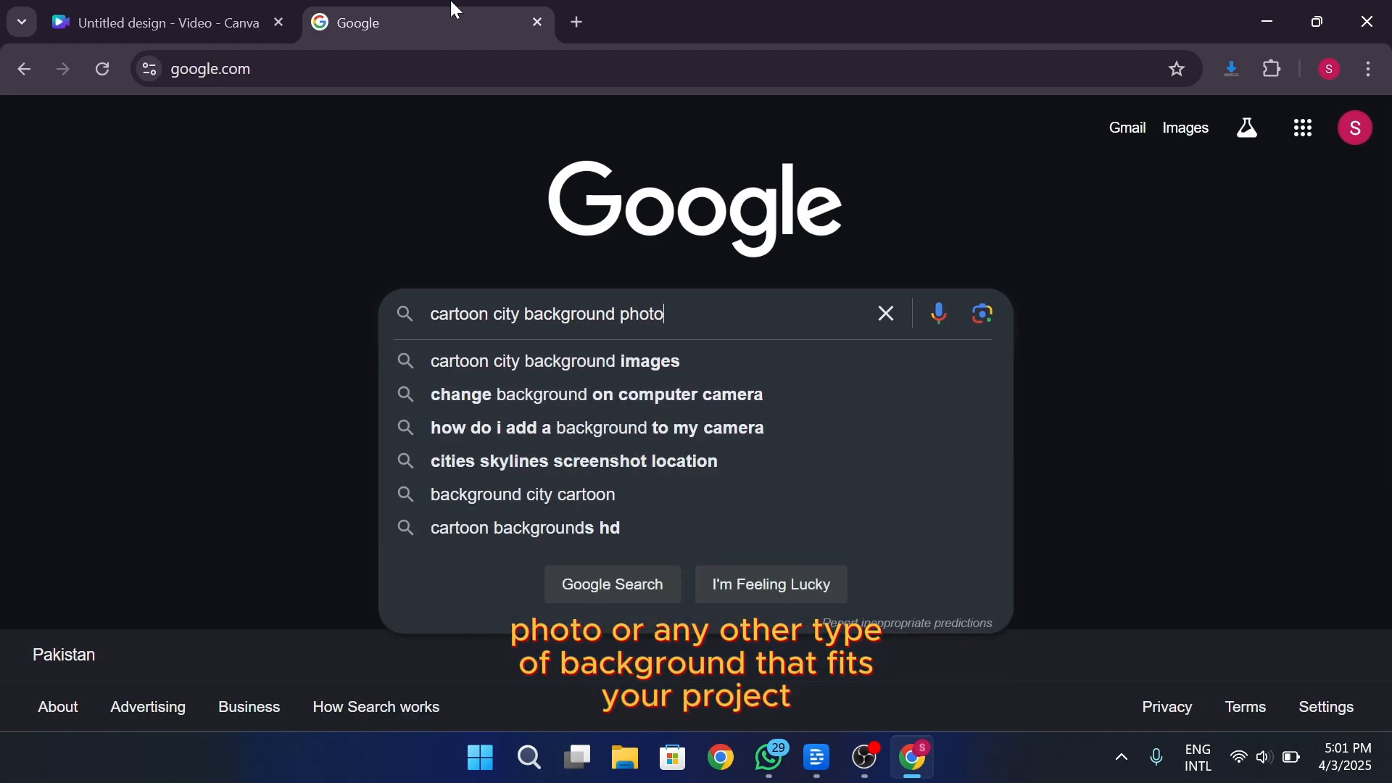
{"action": "key", "text": "Return"}
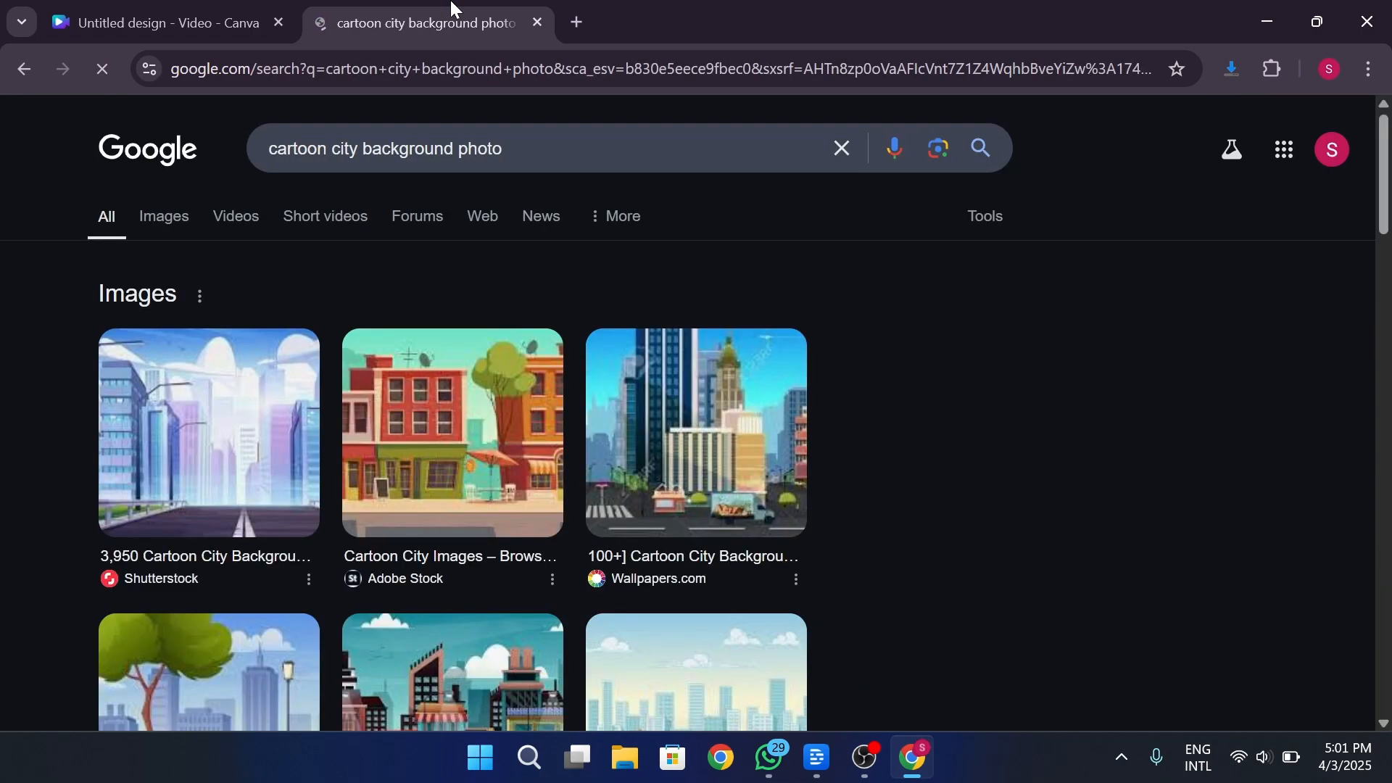
{"action": "left_click", "coordinate": [160, 215]}
{"action": "scroll", "coordinate": [526, 312], "scroll_direction": "down", "scroll_amount": 8}
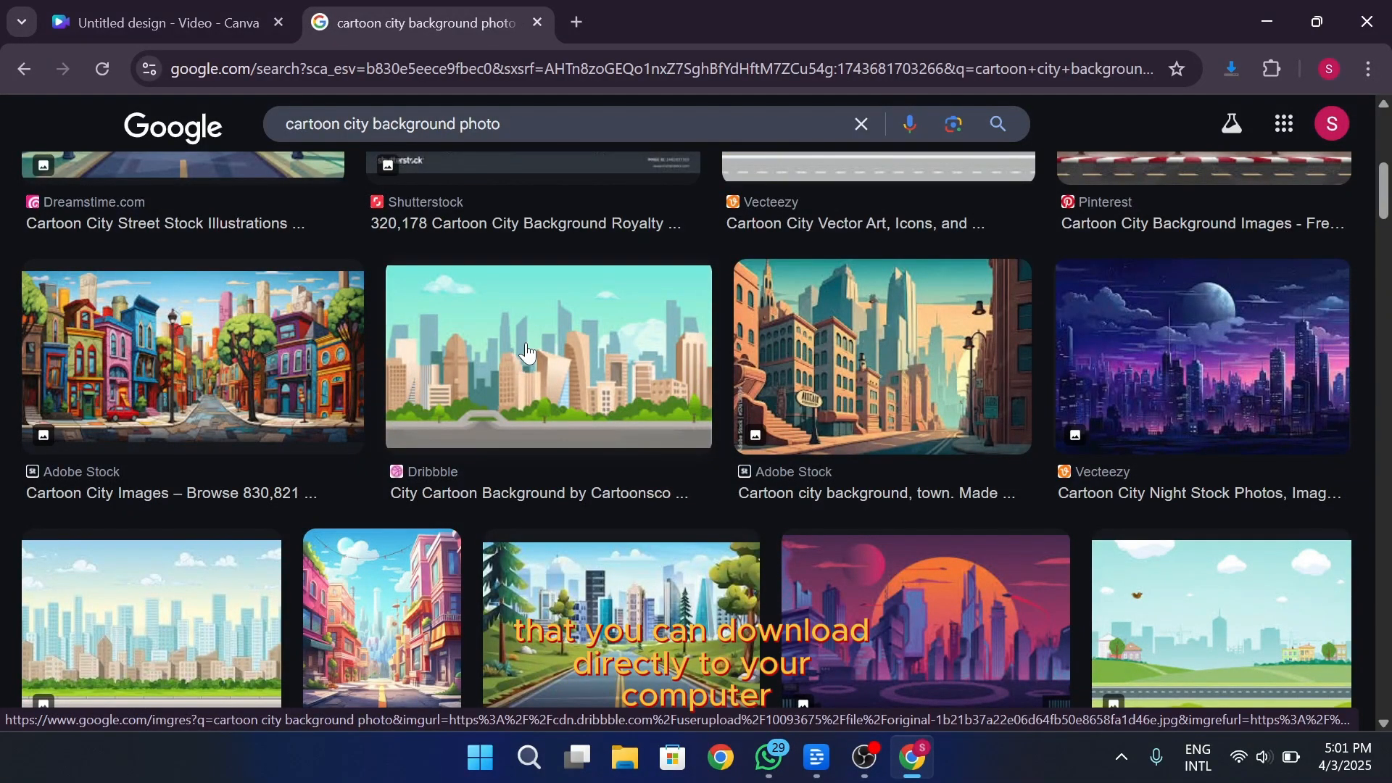
Copy the Dribbble cartoon city image with beige towers and paste it onto the blank page in the Canva design
{"action": "left_click", "coordinate": [526, 345]}
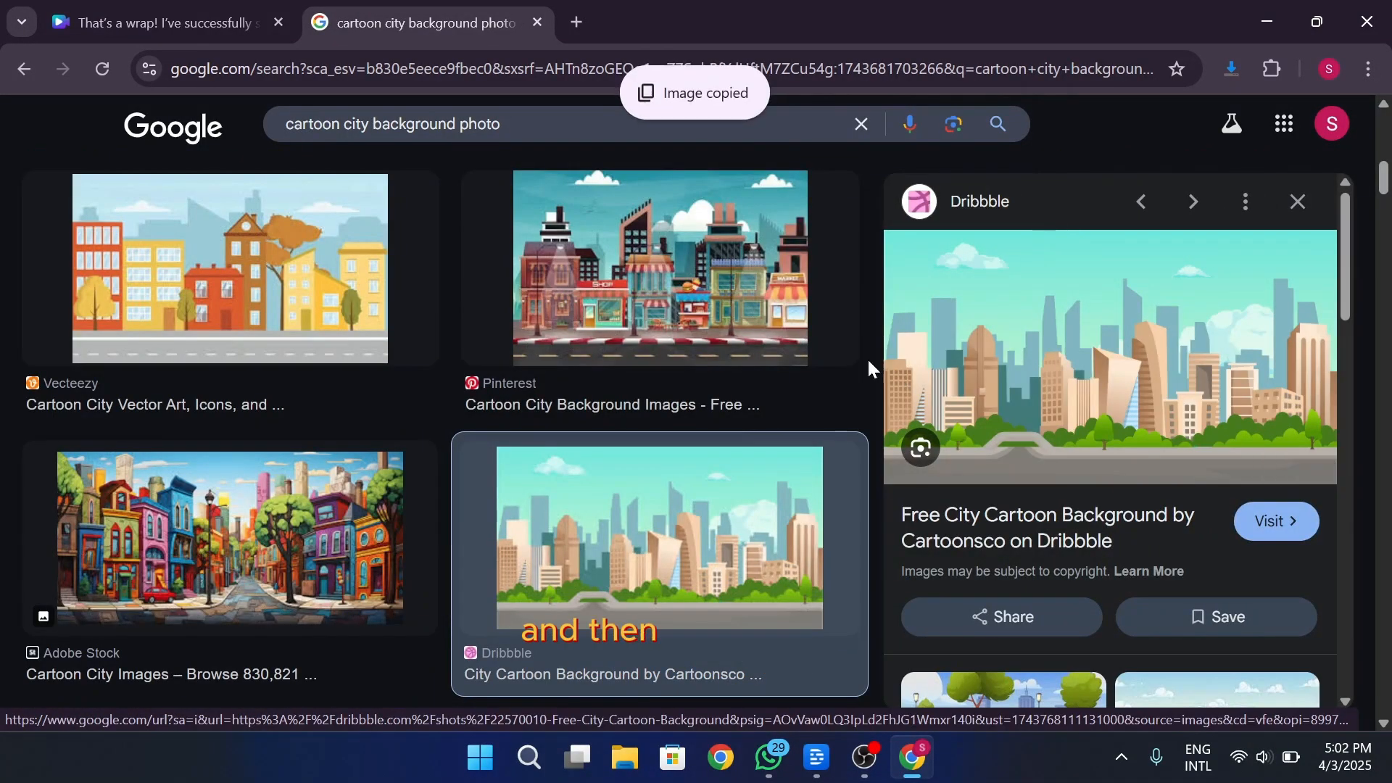
{"action": "right_click", "coordinate": [694, 491]}
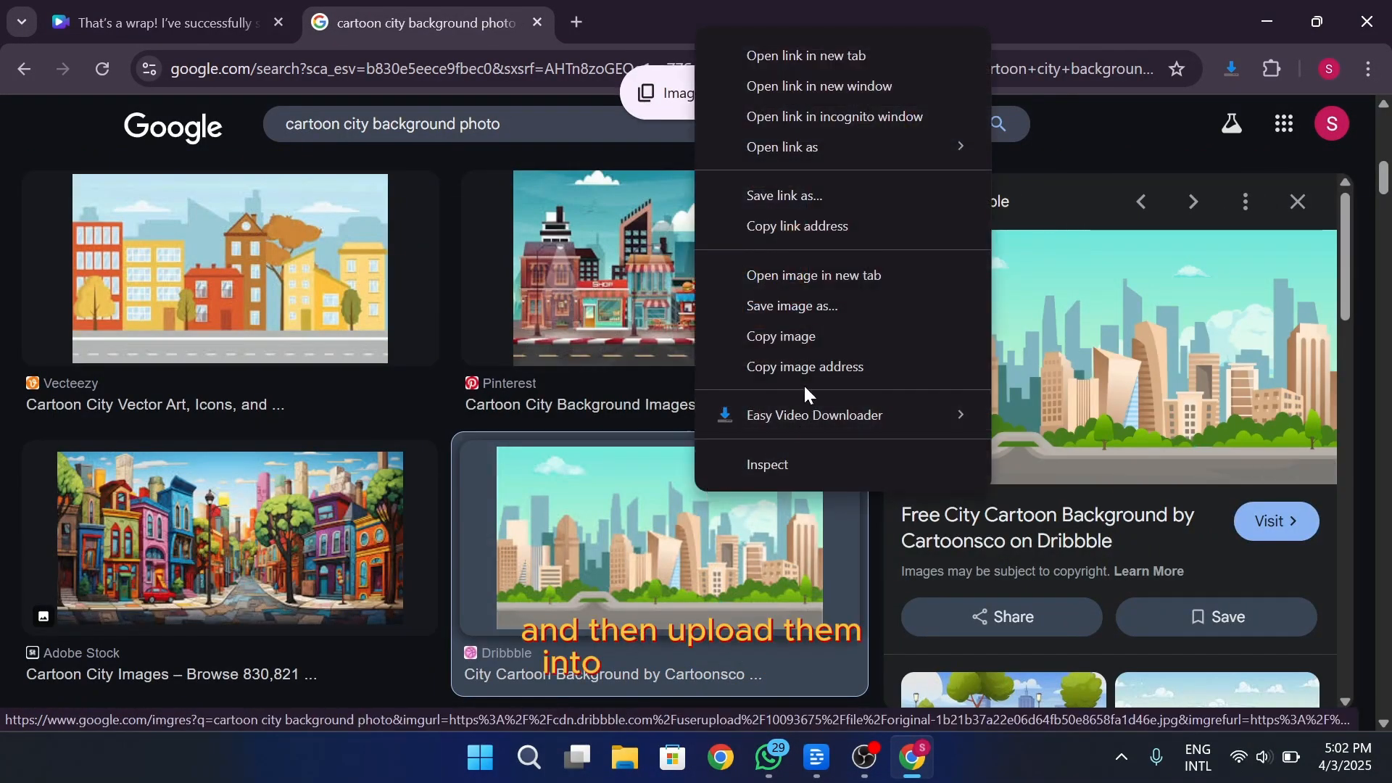
{"action": "left_click", "coordinate": [217, 22]}
{"action": "left_click", "coordinate": [1015, 327]}
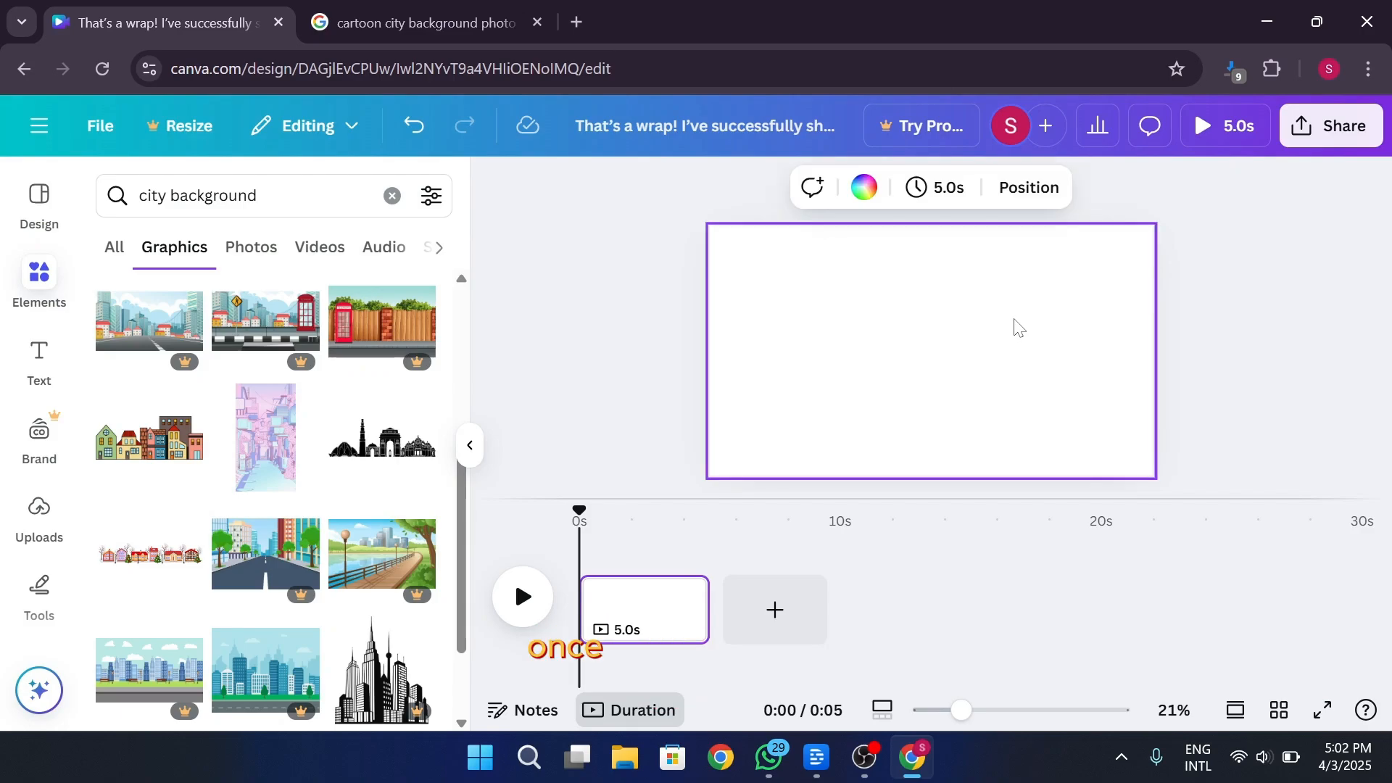
{"action": "key", "text": "ctrl+v"}
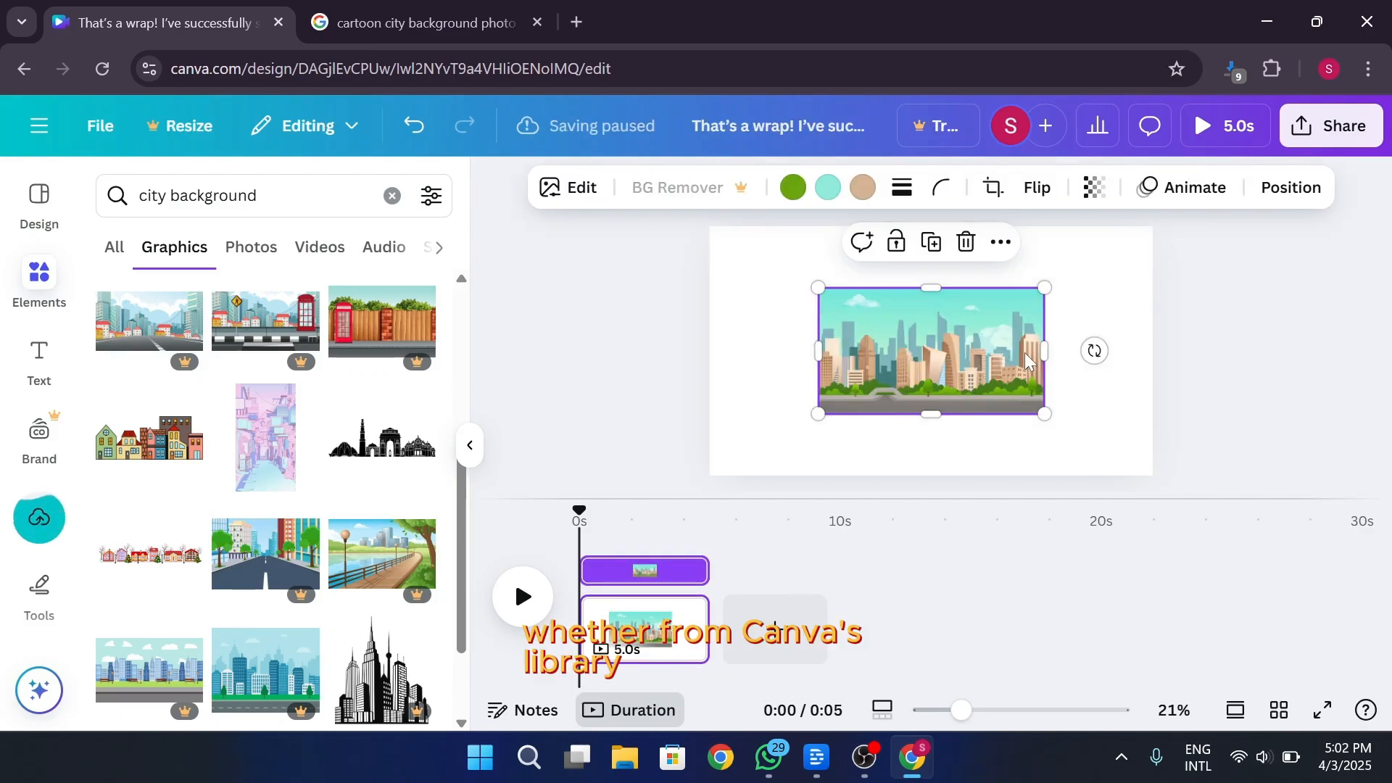
Enlarge the pasted city image from opposite corners so it covers the whole page
{"action": "left_click_drag", "start_coordinate": [816, 286], "coordinate": [686, 231]}
{"action": "left_click_drag", "start_coordinate": [1047, 416], "coordinate": [1159, 477]}
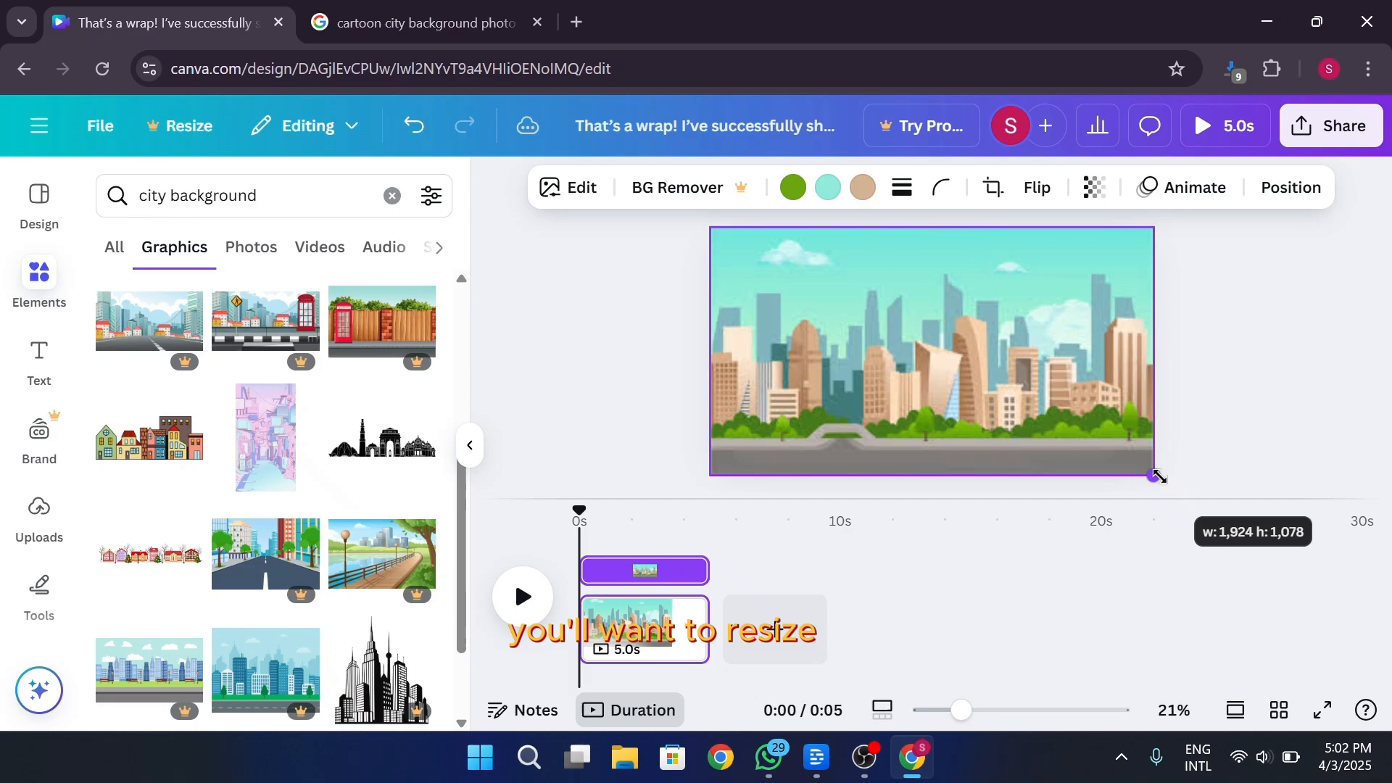
{"action": "left_click", "coordinate": [1267, 438]}
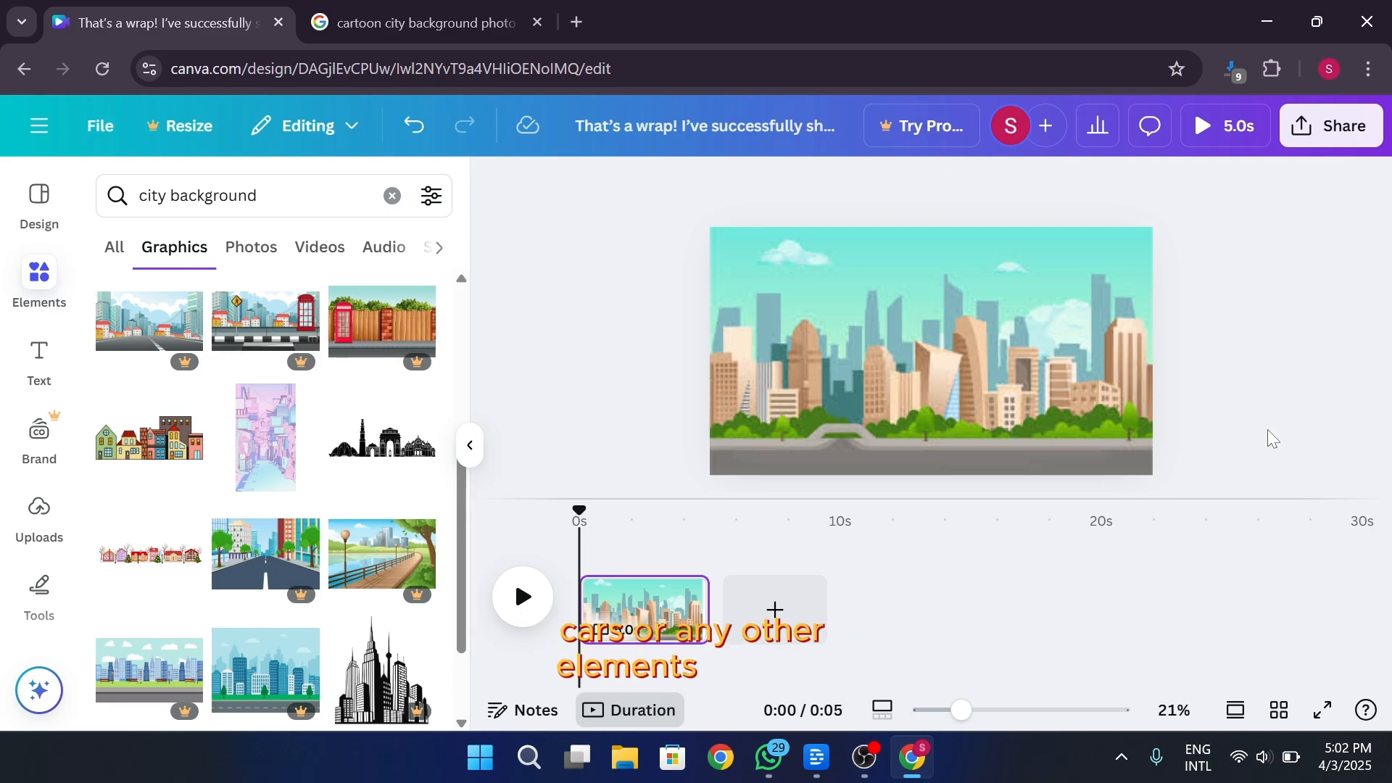
Search the graphics for "man walking" and add the woman in a red coat with a black umbrella to the page
{"action": "left_click", "coordinate": [217, 196]}
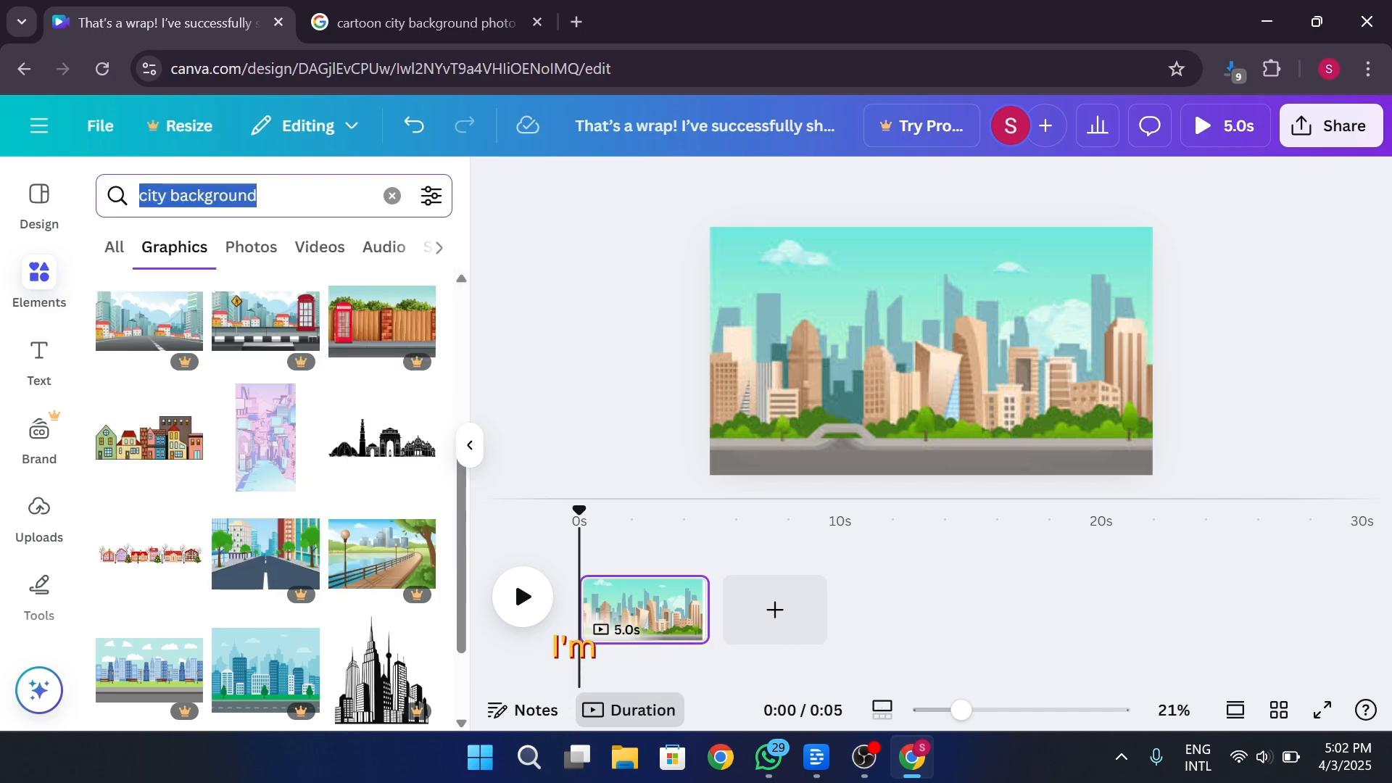
{"action": "type", "text": "man walking"}
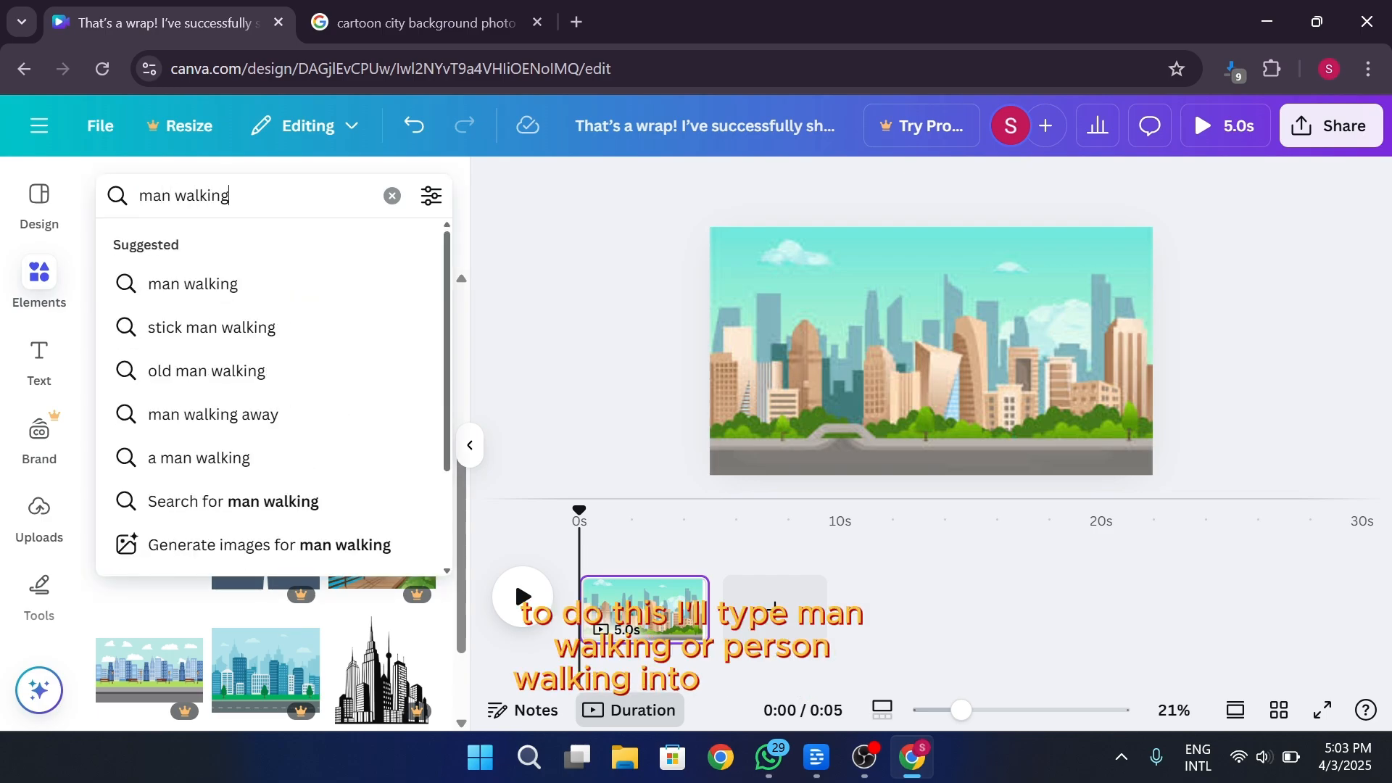
{"action": "key", "text": "Return"}
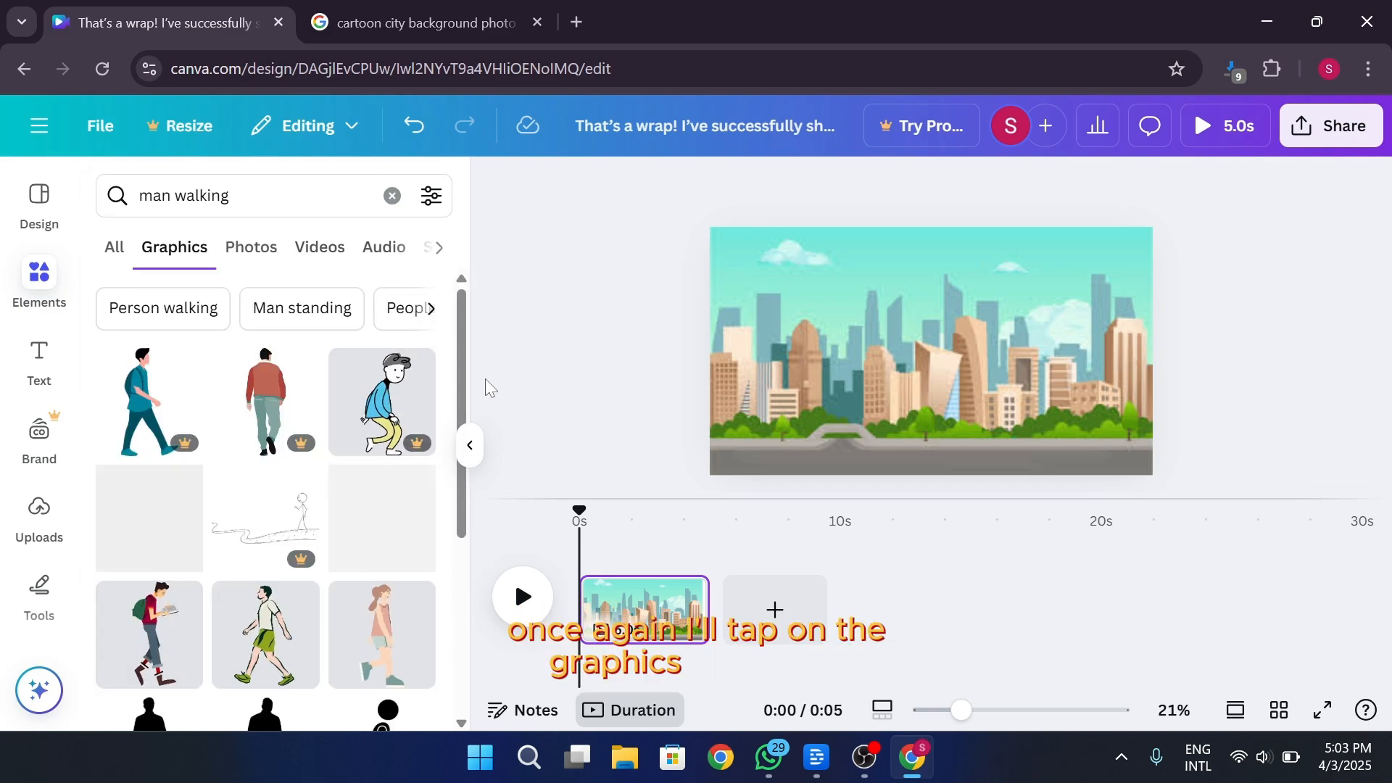
{"action": "scroll", "coordinate": [452, 515], "scroll_direction": "down", "scroll_amount": 3}
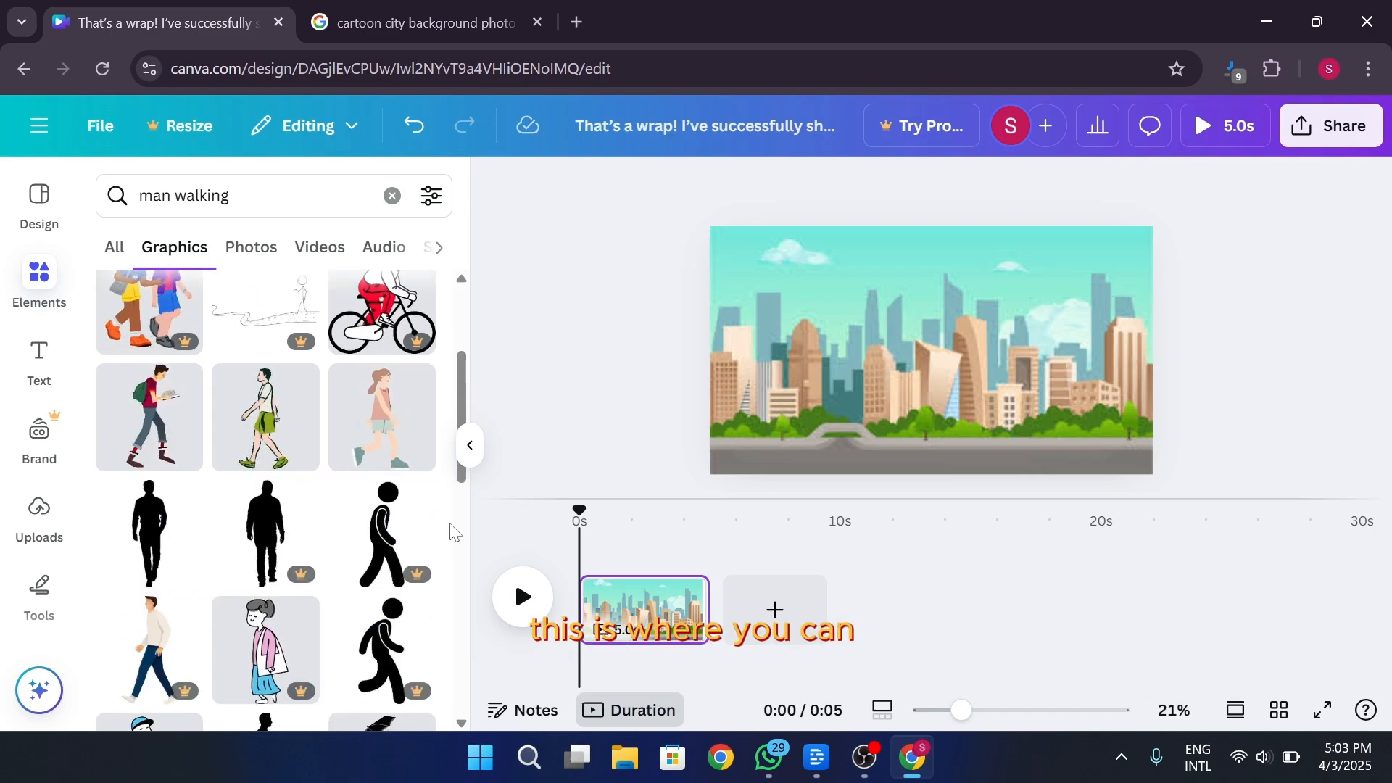
{"action": "scroll", "coordinate": [450, 524], "scroll_direction": "down", "scroll_amount": 2}
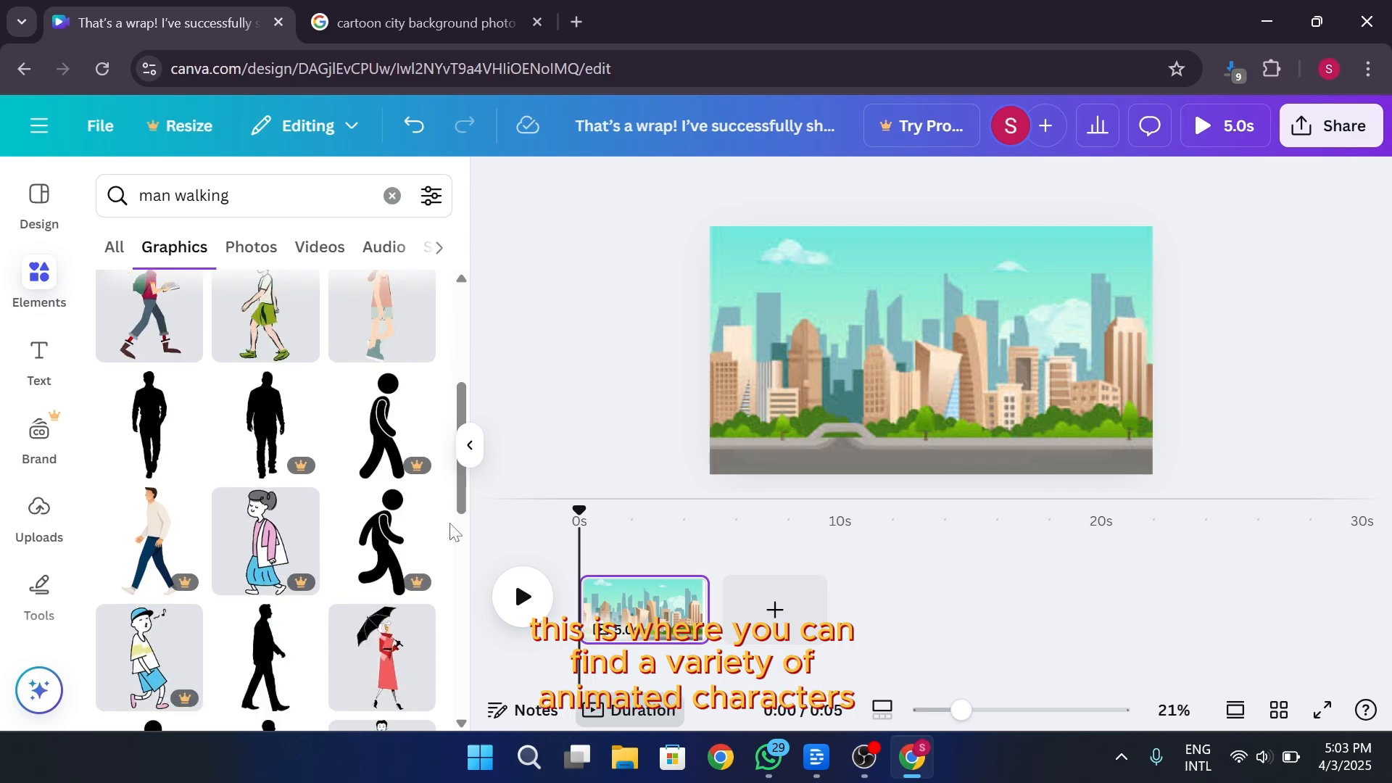
{"action": "scroll", "coordinate": [457, 544], "scroll_direction": "down", "scroll_amount": 2}
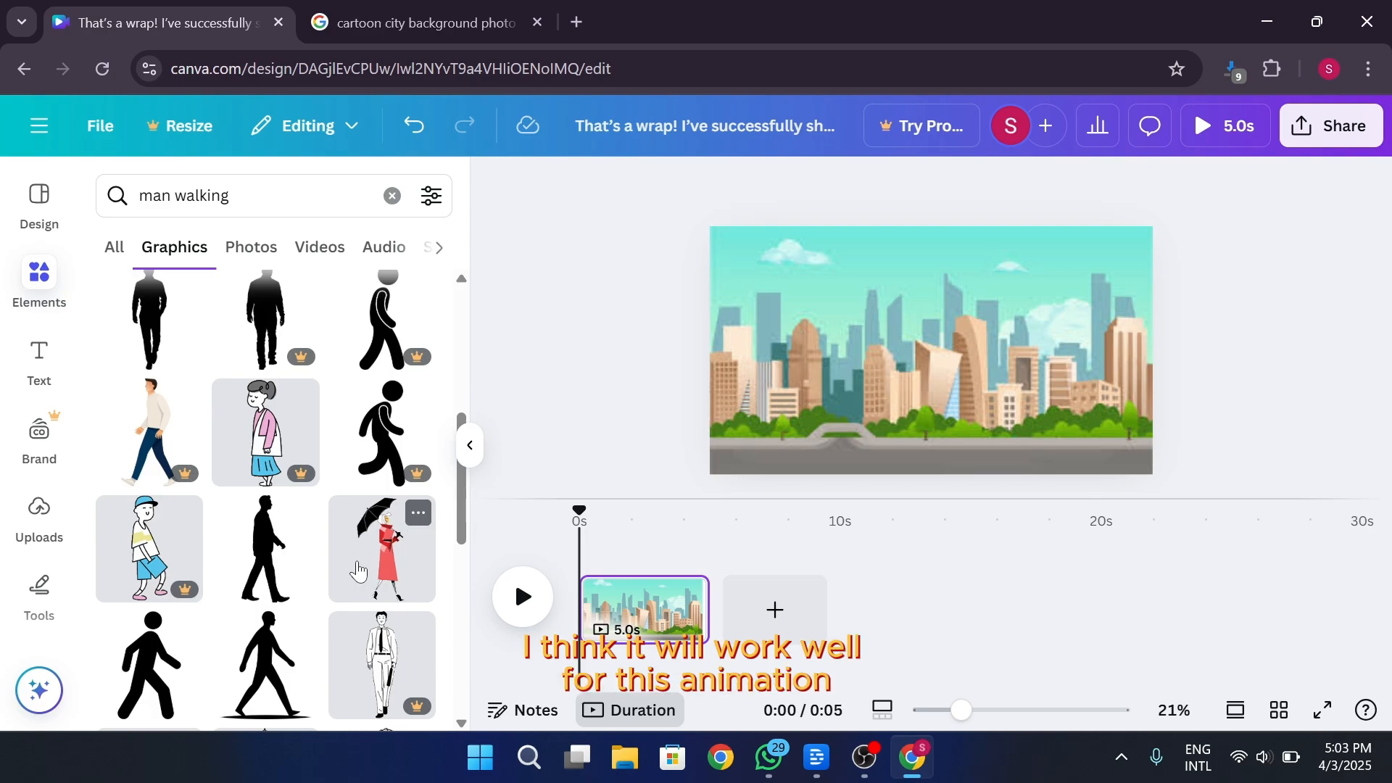
{"action": "left_click_drag", "start_coordinate": [358, 567], "coordinate": [783, 348]}
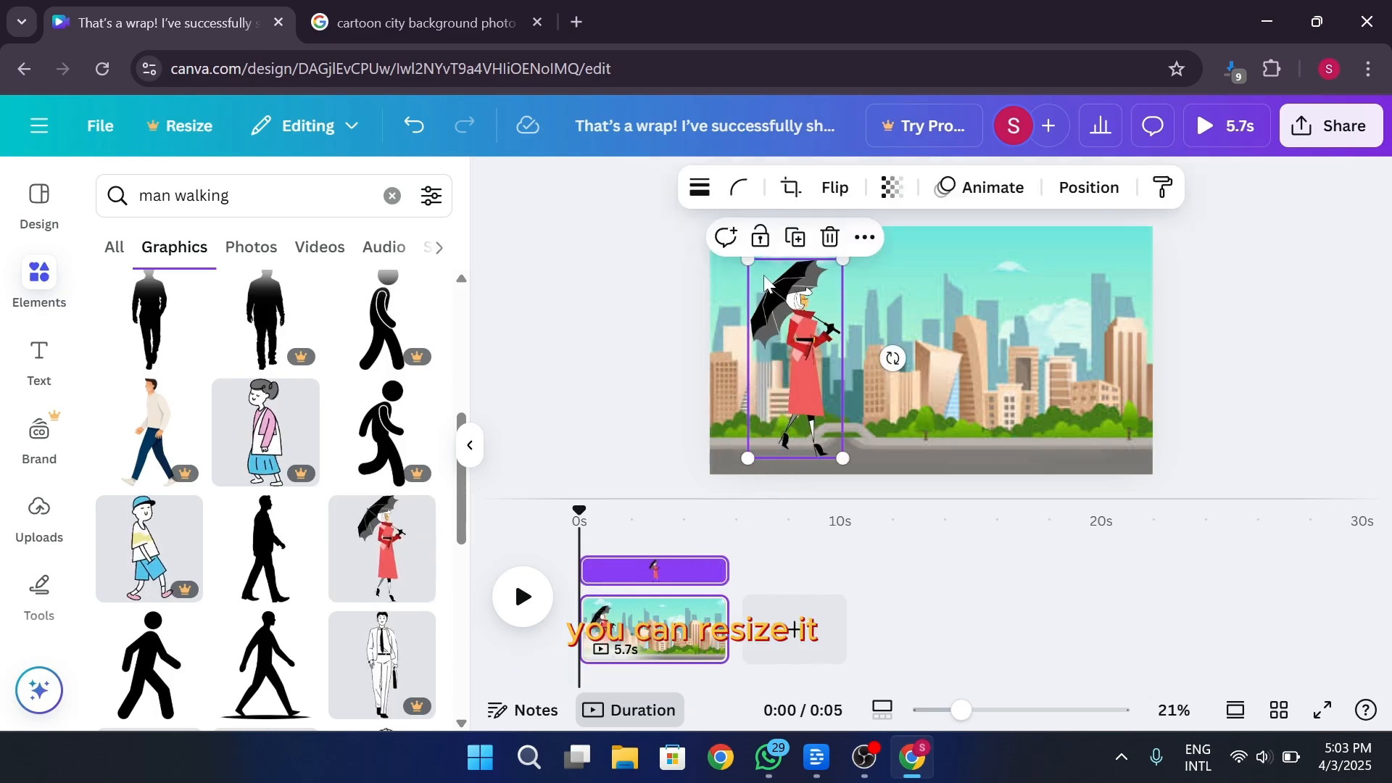
Shrink the umbrella woman and place her on the road near the left edge of the page
{"action": "left_click_drag", "start_coordinate": [747, 259], "coordinate": [774, 313]}
{"action": "left_click_drag", "start_coordinate": [805, 384], "coordinate": [754, 364]}
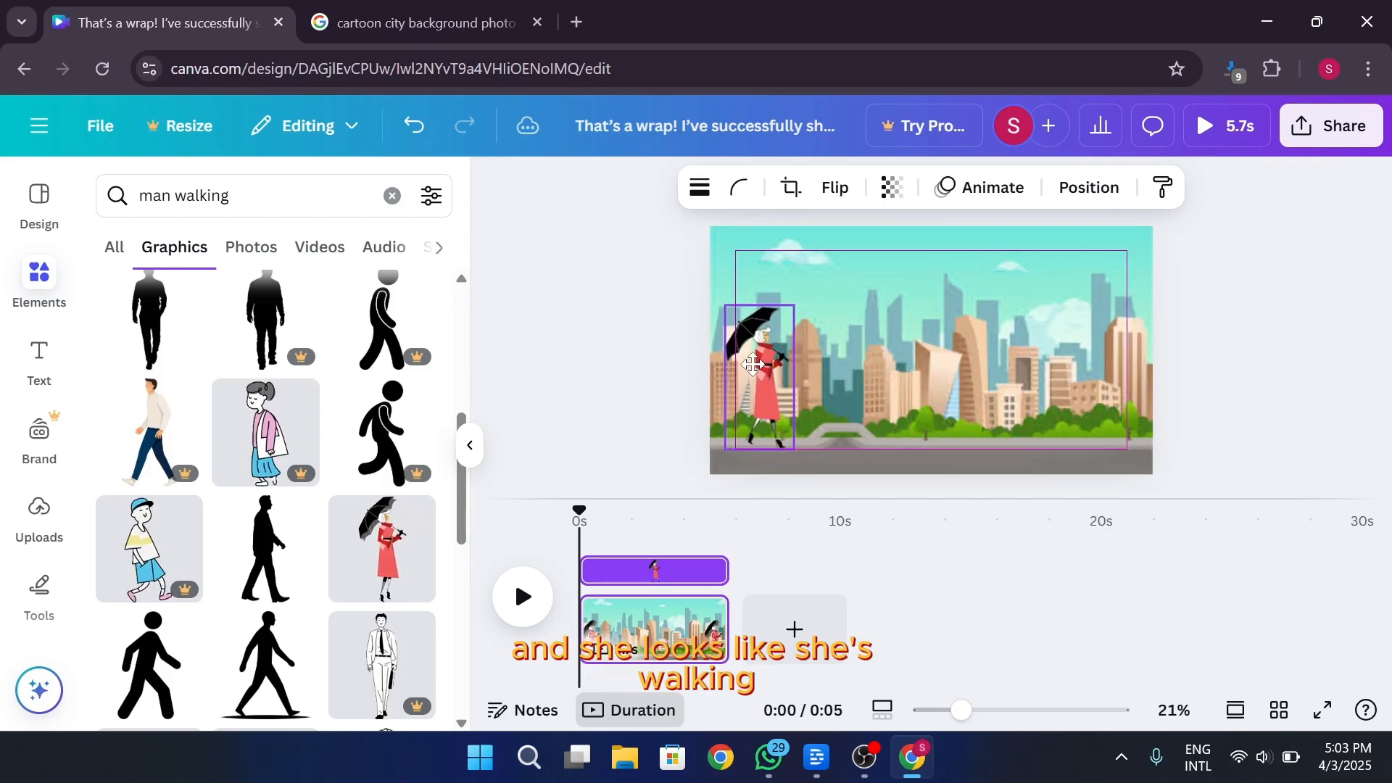
{"action": "left_click", "coordinate": [640, 390]}
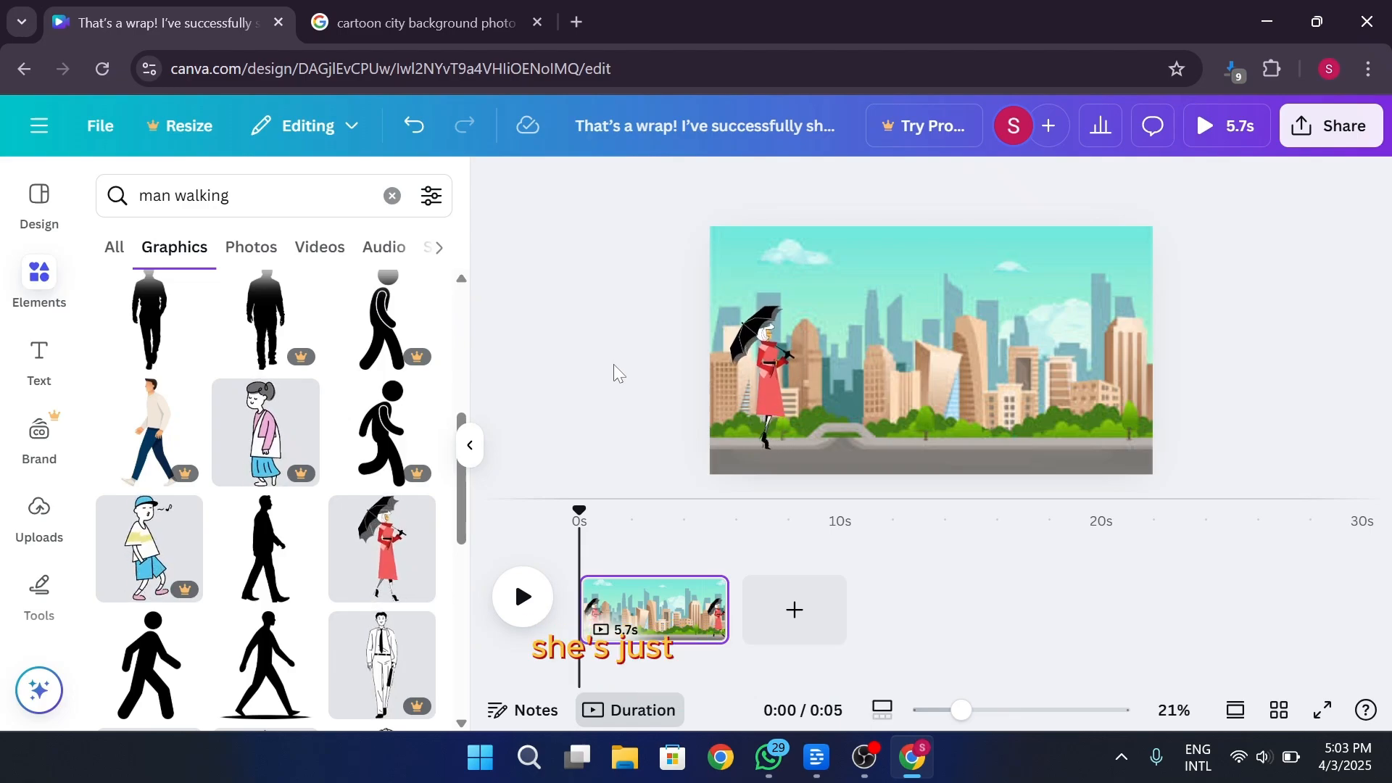
Create a custom animation path for the umbrella woman running straight across the street to the opposite side of the page
{"action": "left_click", "coordinate": [791, 385]}
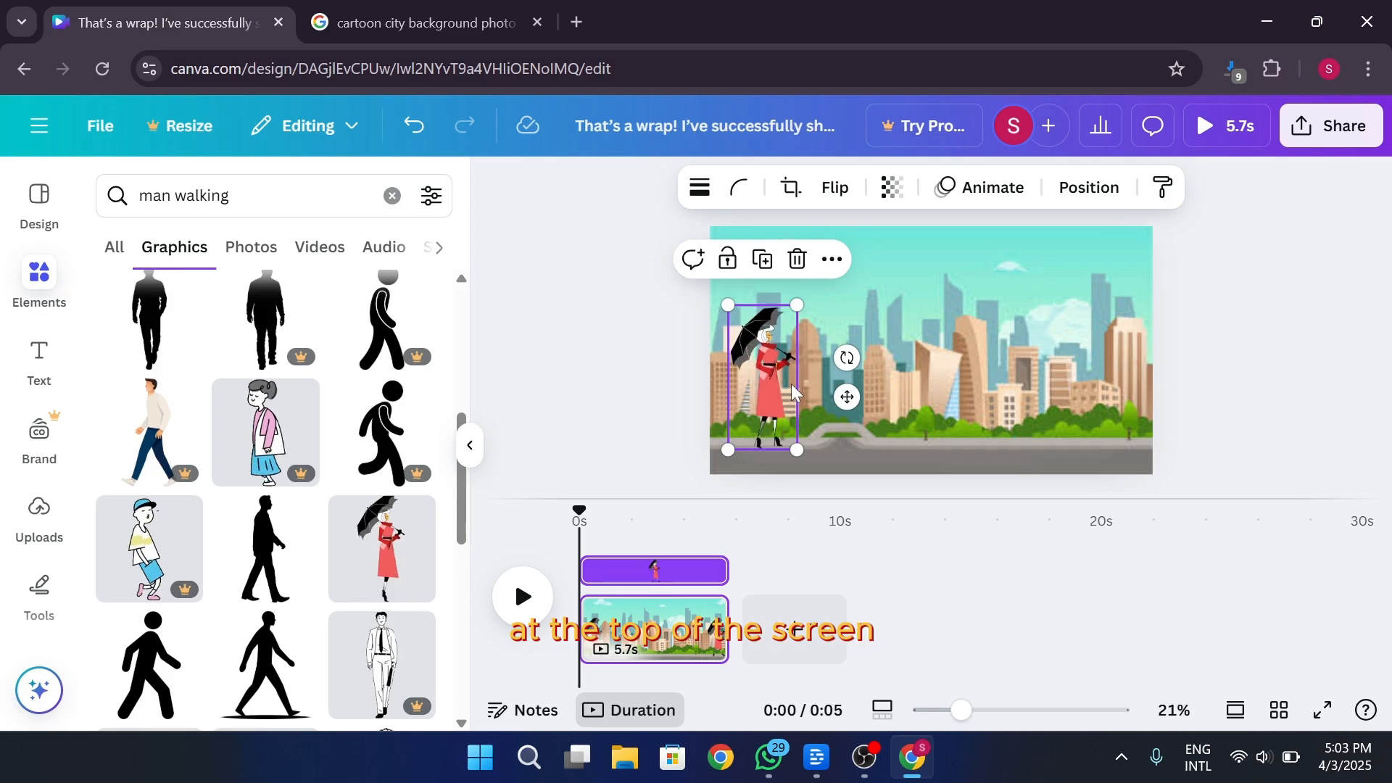
{"action": "left_click", "coordinate": [1013, 190]}
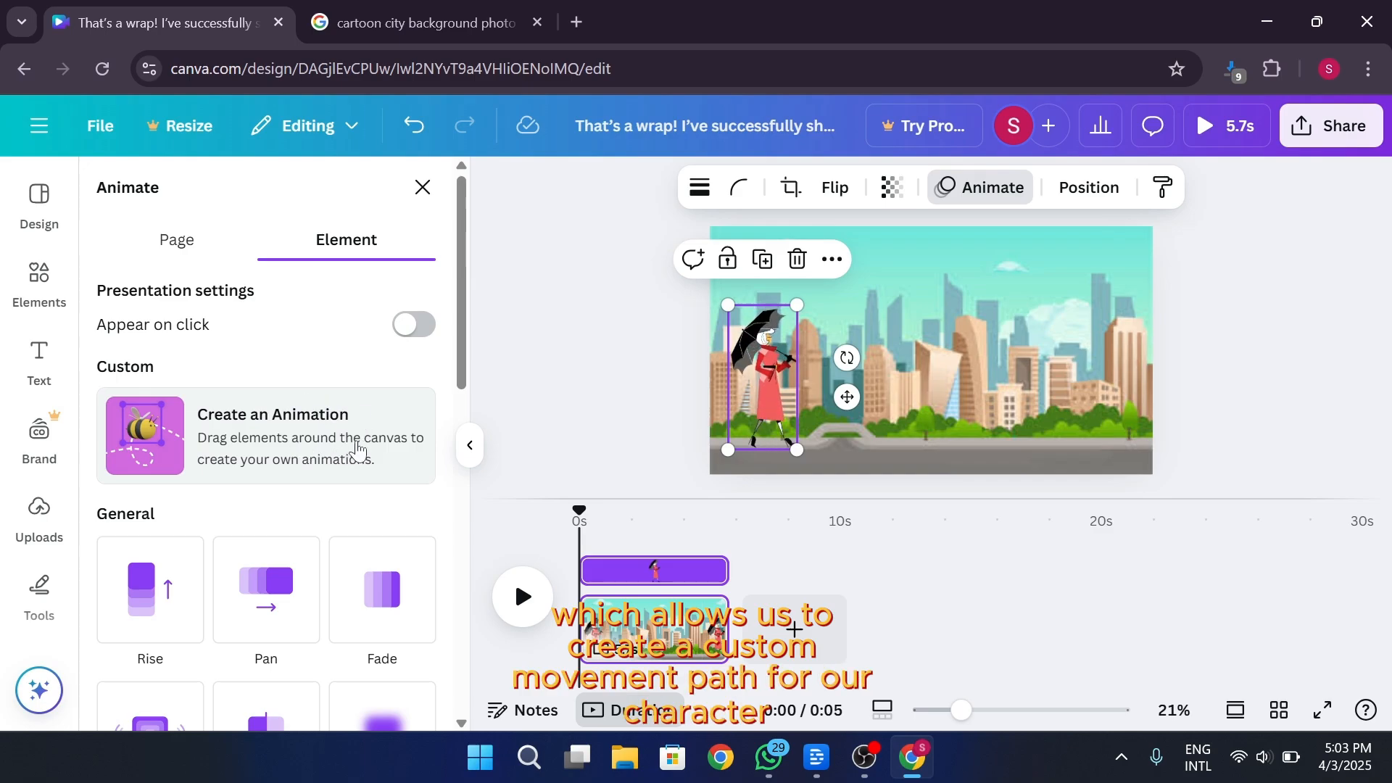
{"action": "left_click", "coordinate": [357, 450]}
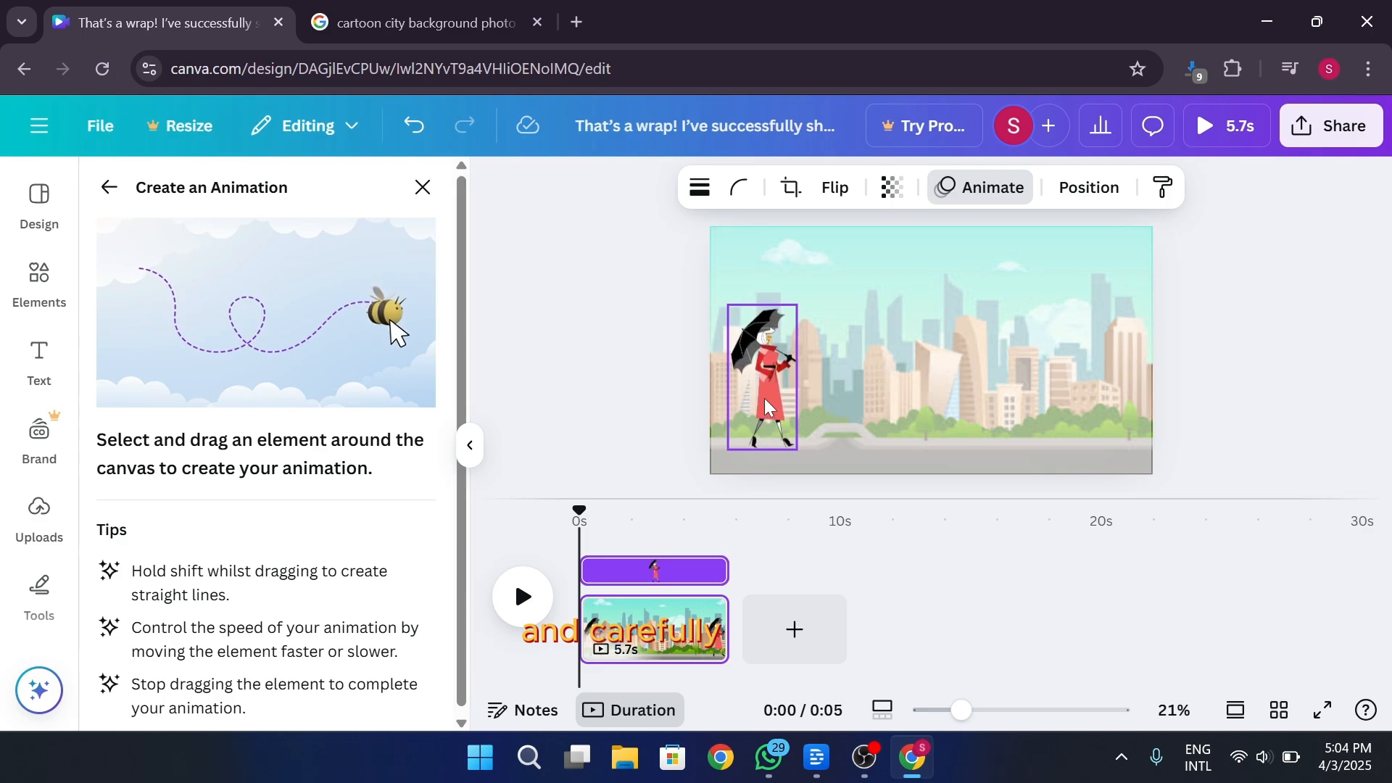
{"action": "left_click_drag", "start_coordinate": [764, 398], "coordinate": [1120, 375]}
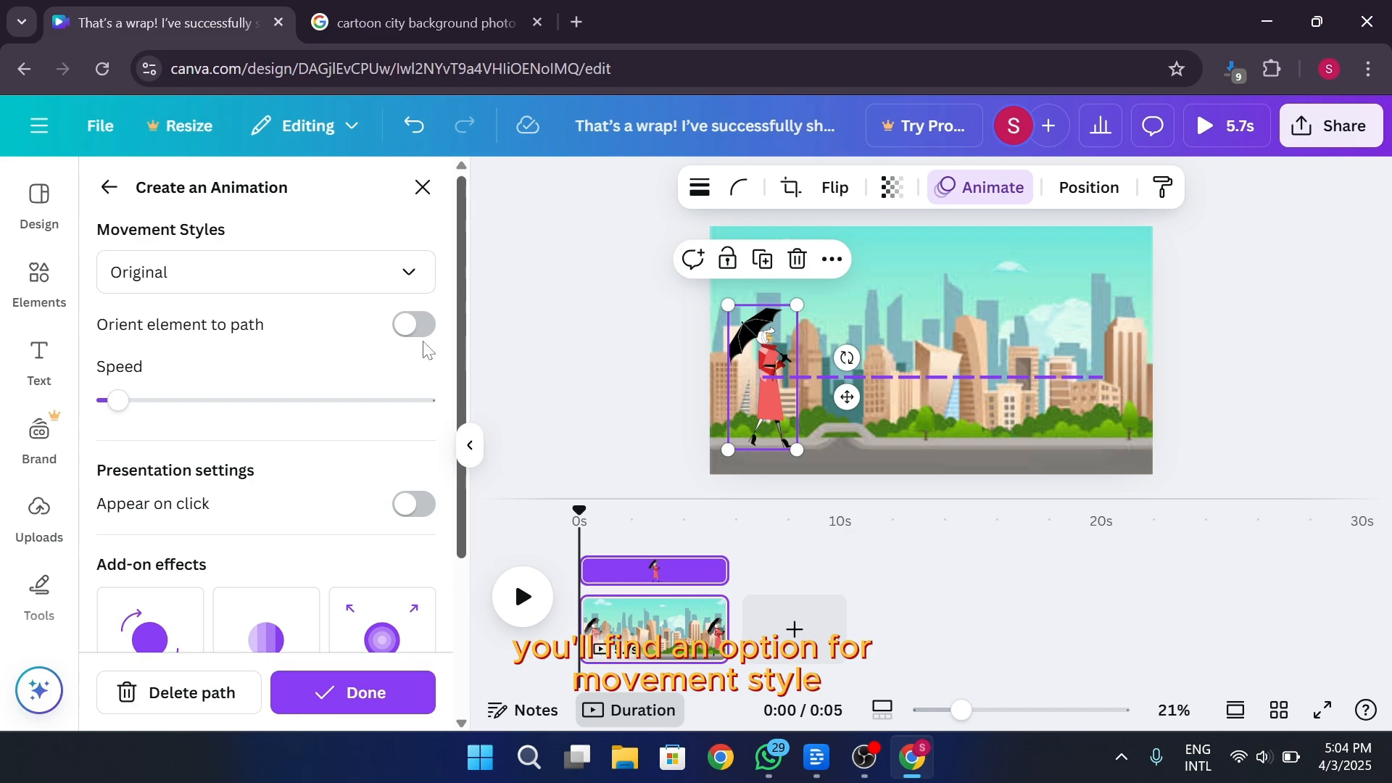
Set the woman's movement style to Steady, lower her animation speed to the minimum and play the preview
{"action": "left_click", "coordinate": [296, 282]}
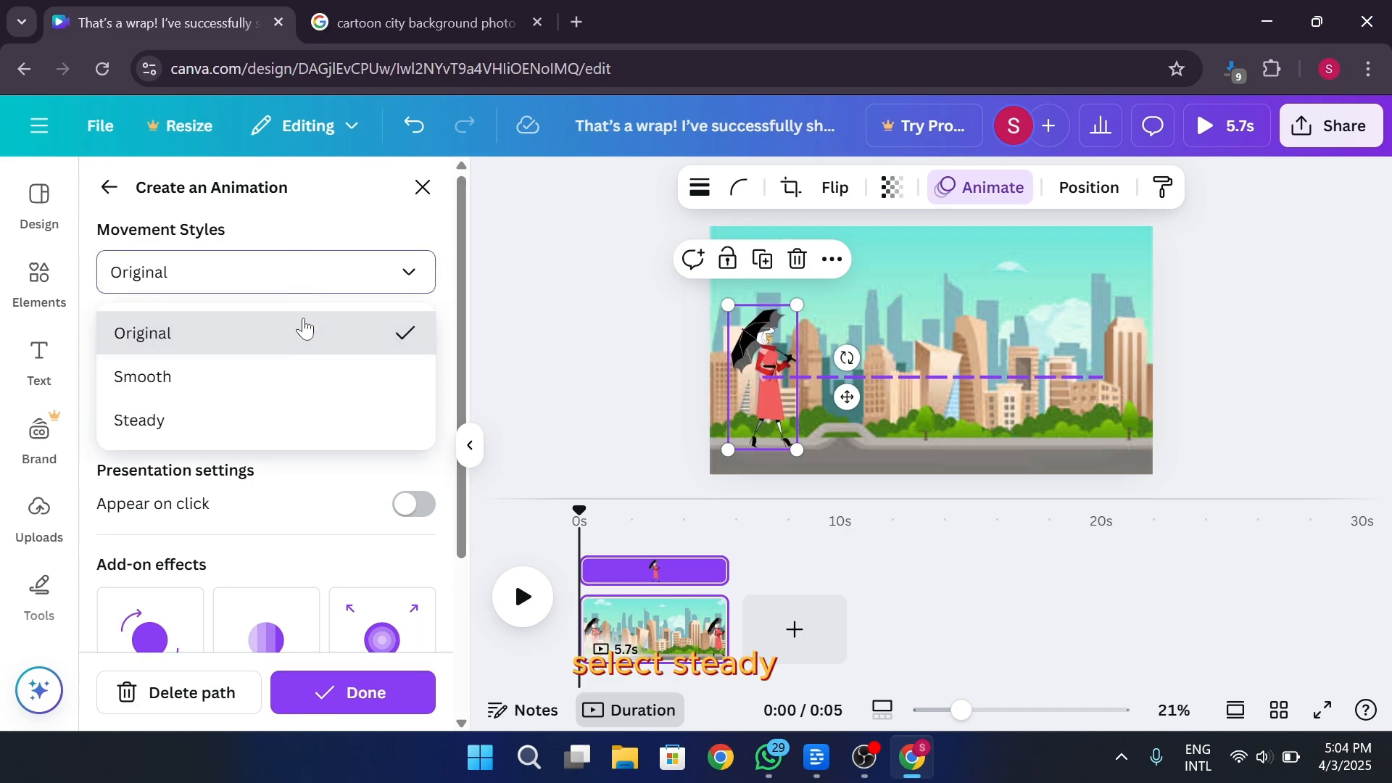
{"action": "left_click", "coordinate": [257, 422]}
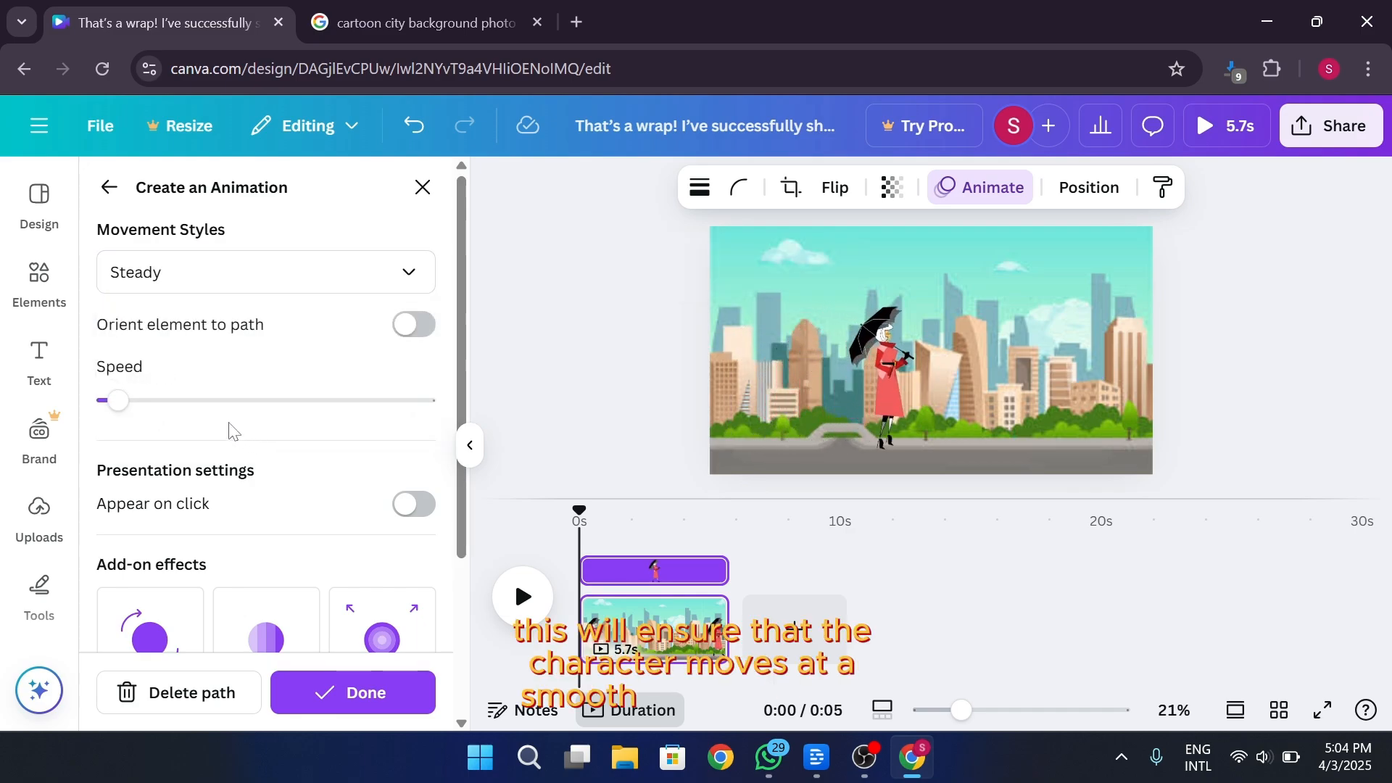
{"action": "left_click_drag", "start_coordinate": [117, 400], "coordinate": [103, 402]}
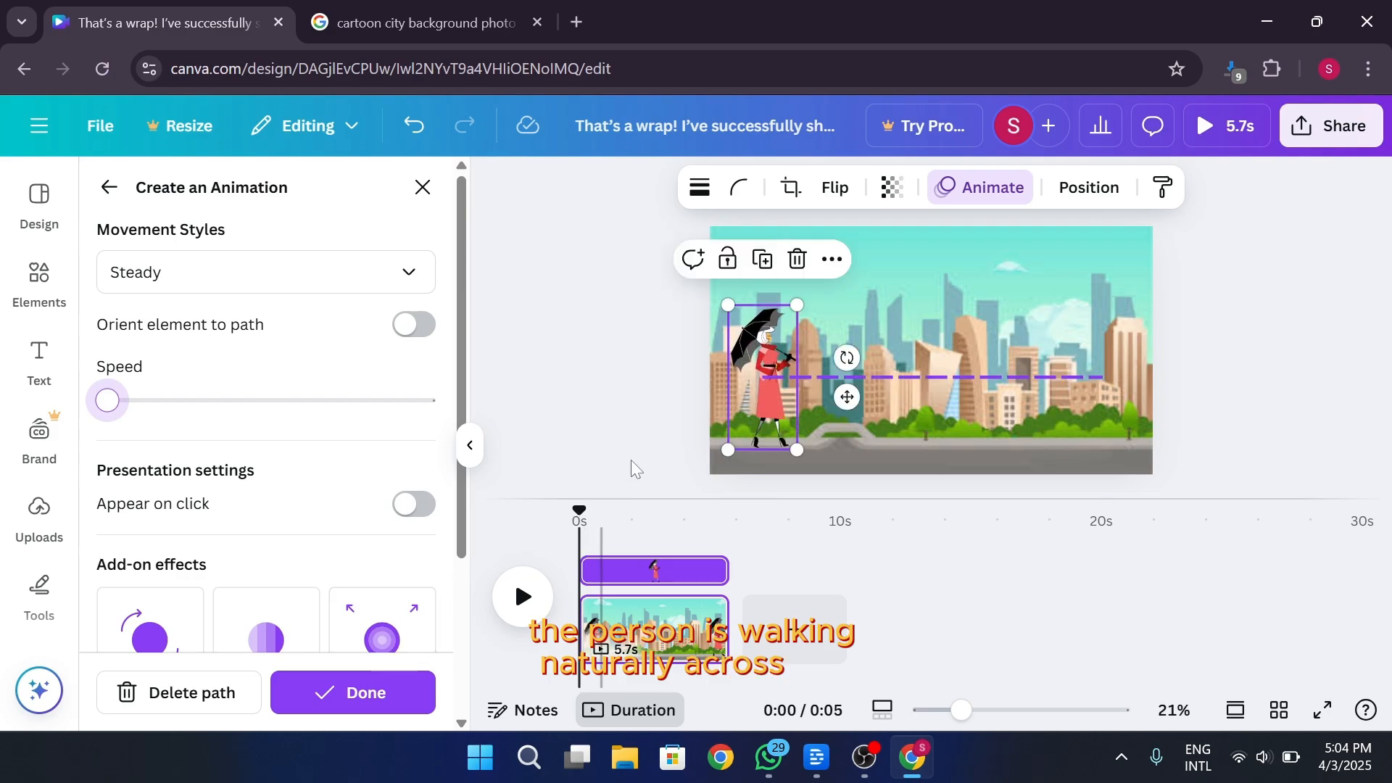
{"action": "left_click", "coordinate": [523, 596]}
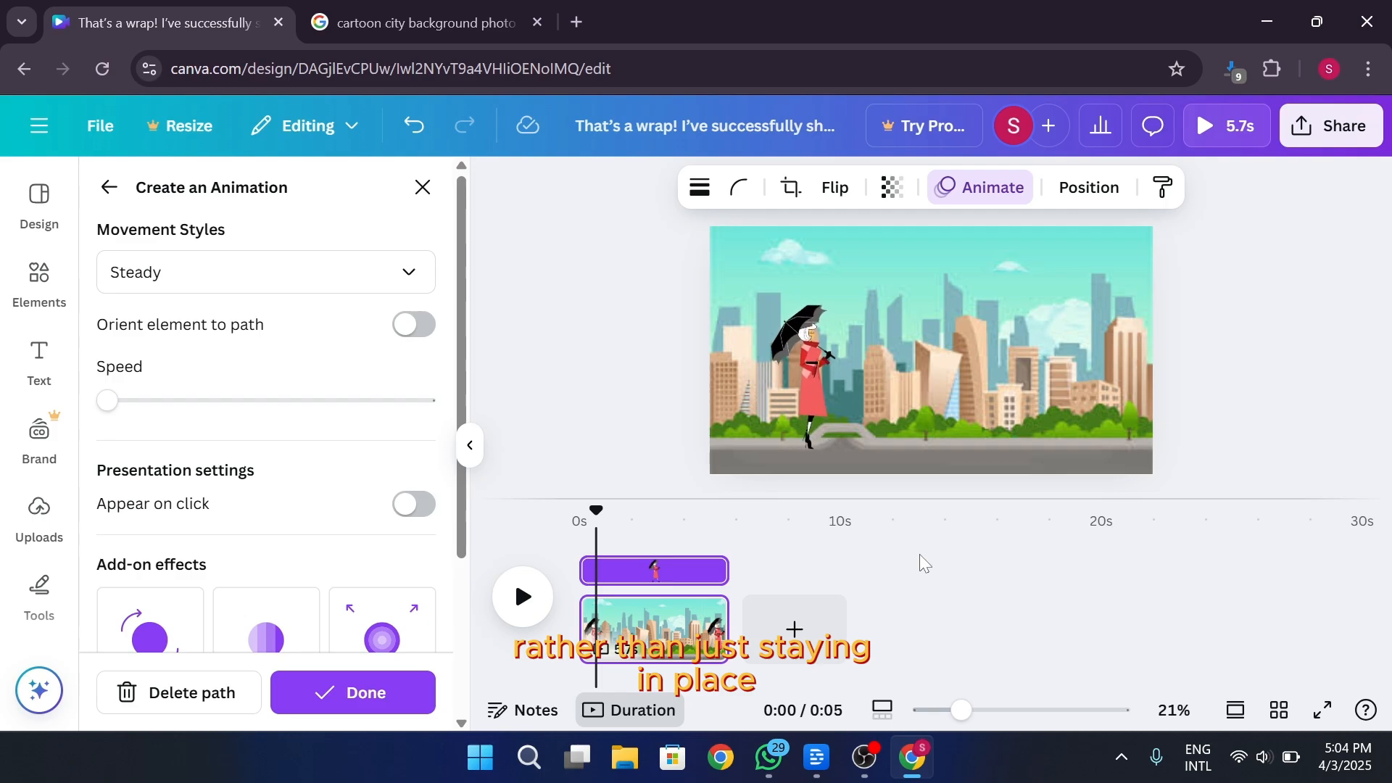
Add a second page and place a slightly reduced copy of the recently used umbrella woman near its left side
{"action": "left_click", "coordinate": [840, 632]}
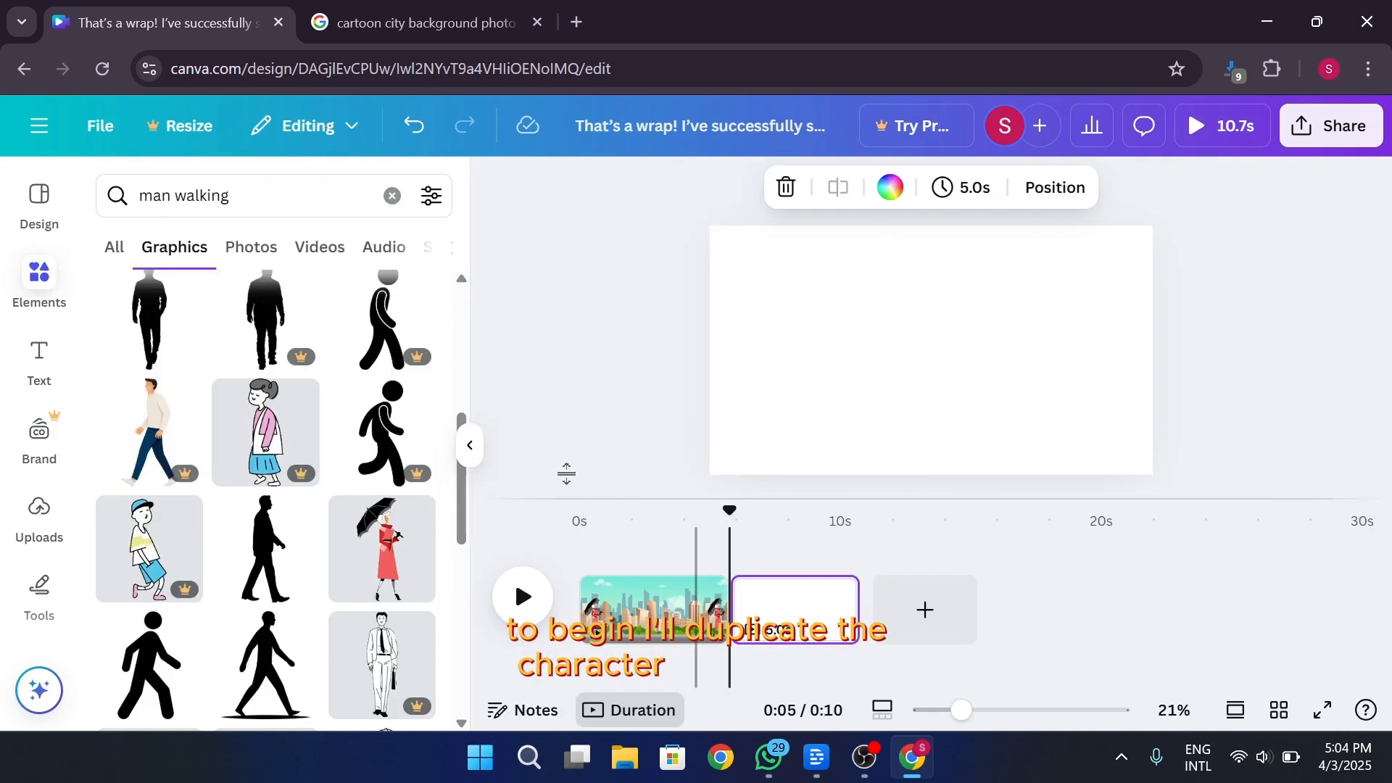
{"action": "left_click", "coordinate": [392, 196]}
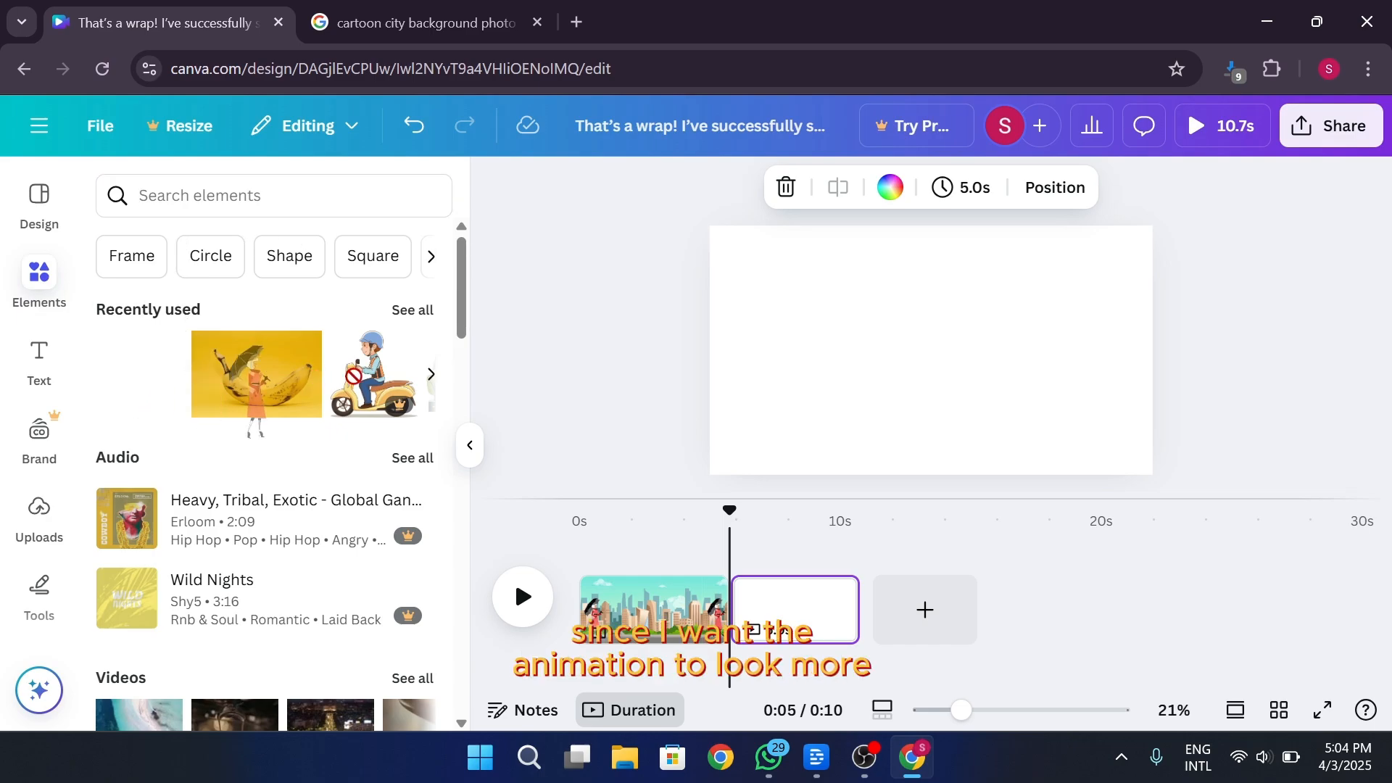
{"action": "left_click_drag", "start_coordinate": [250, 391], "coordinate": [761, 334]}
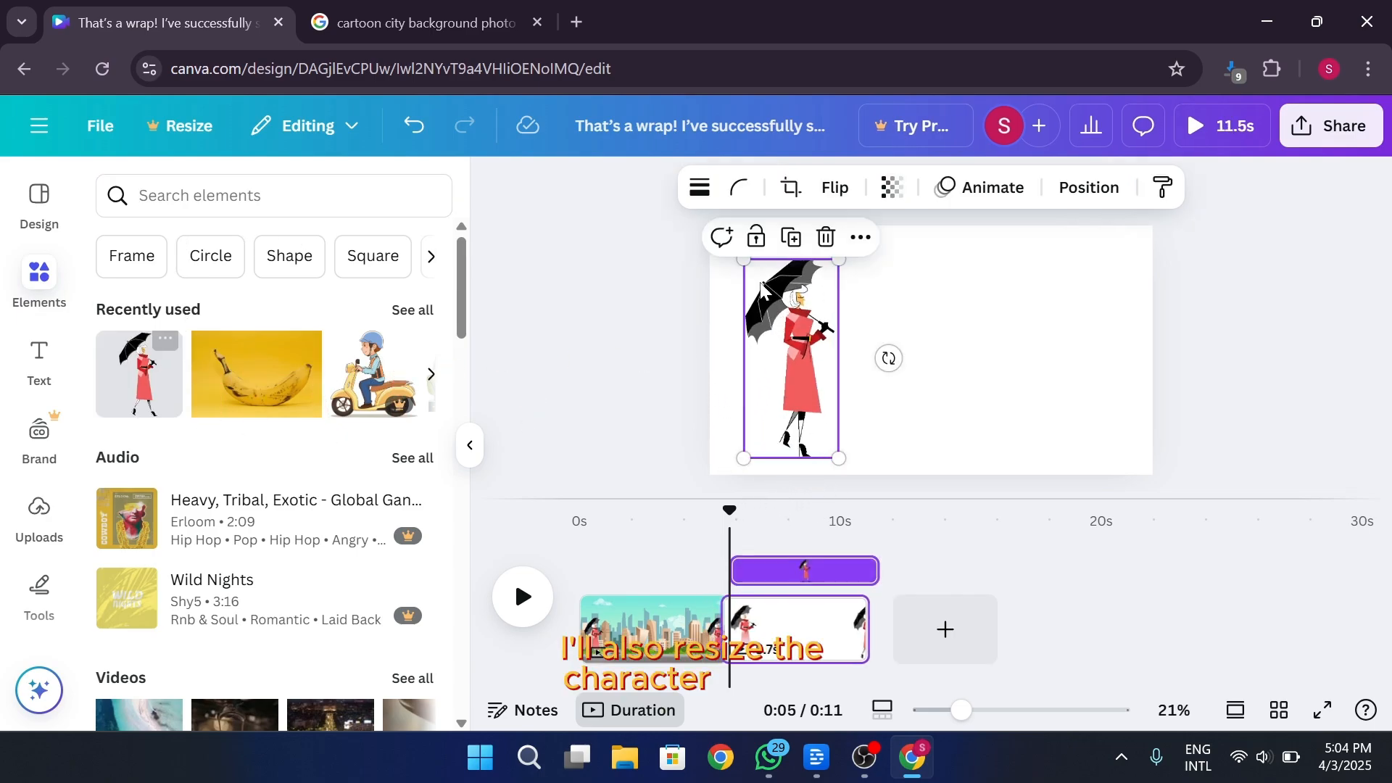
{"action": "left_click_drag", "start_coordinate": [744, 260], "coordinate": [745, 288]}
{"action": "left_click_drag", "start_coordinate": [785, 362], "coordinate": [806, 362]}
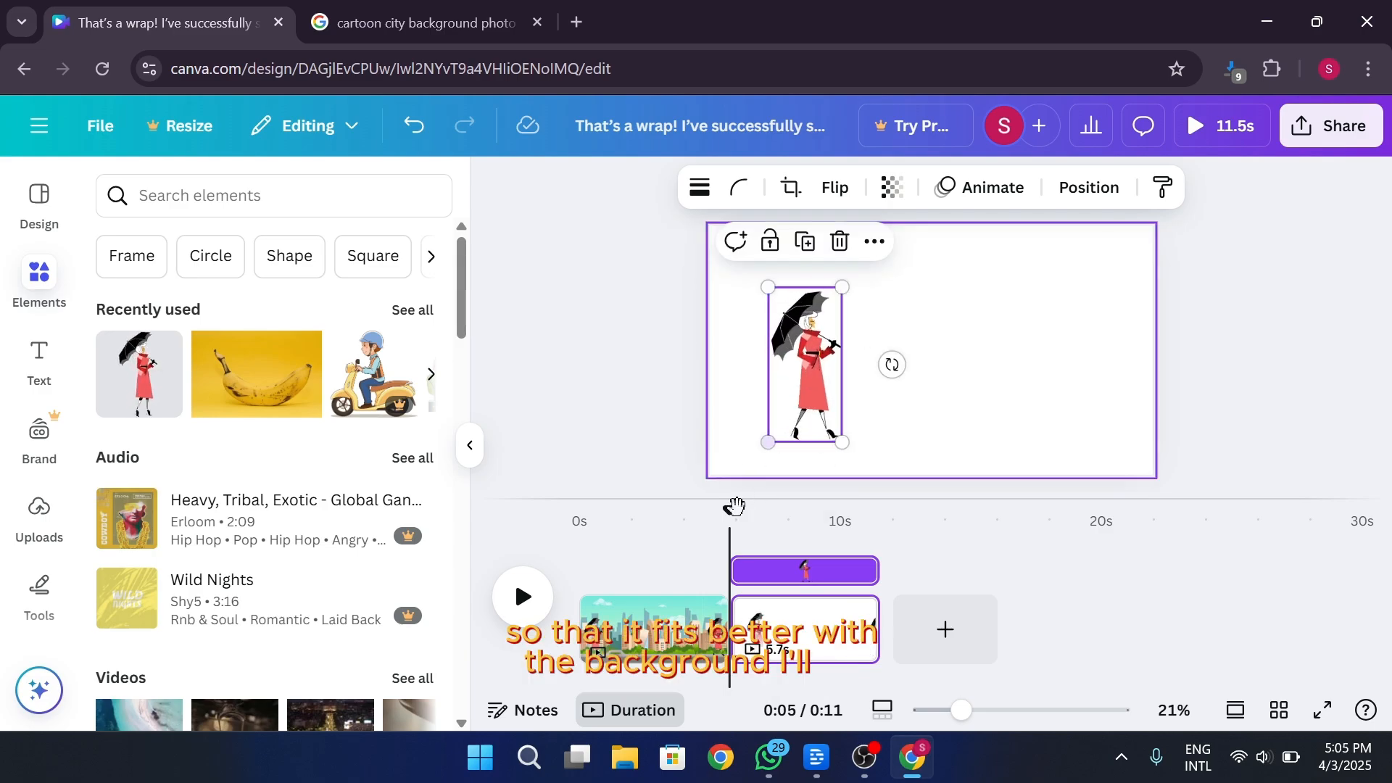
Paste the cartoon city image onto the second page, enlarge it somewhat and send it behind the umbrella woman
{"action": "left_click", "coordinate": [1023, 391]}
{"action": "key", "text": "ctrl+v"}
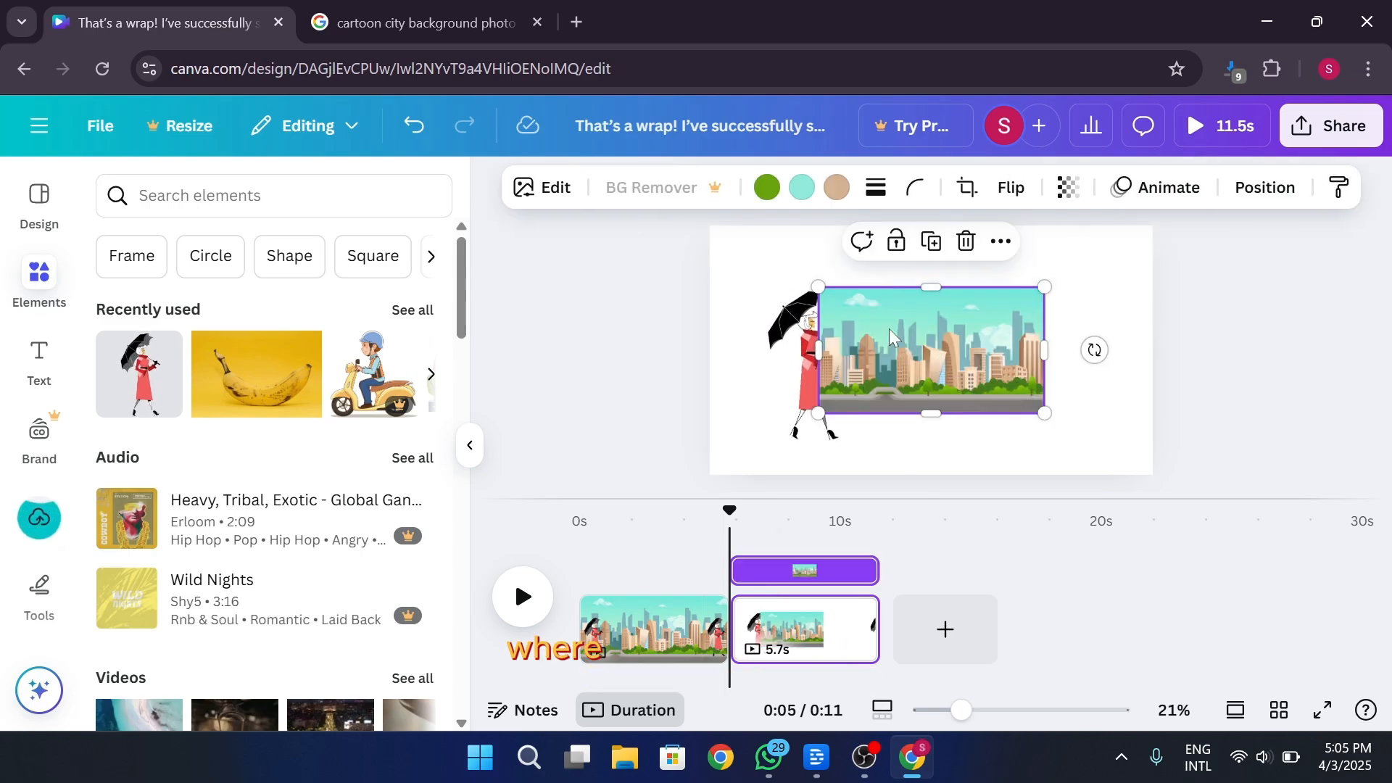
{"action": "left_click_drag", "start_coordinate": [818, 287], "coordinate": [775, 260]}
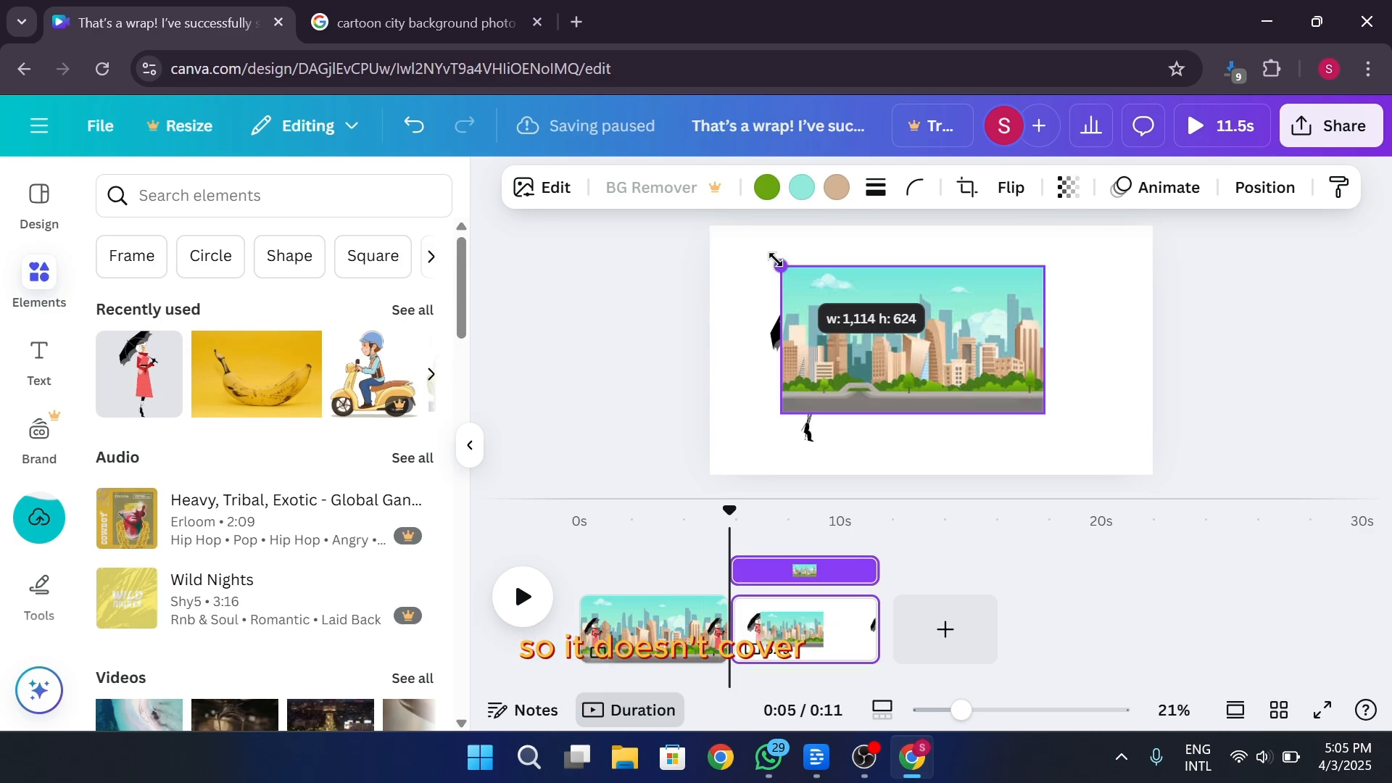
{"action": "left_click_drag", "start_coordinate": [776, 259], "coordinate": [753, 250]}
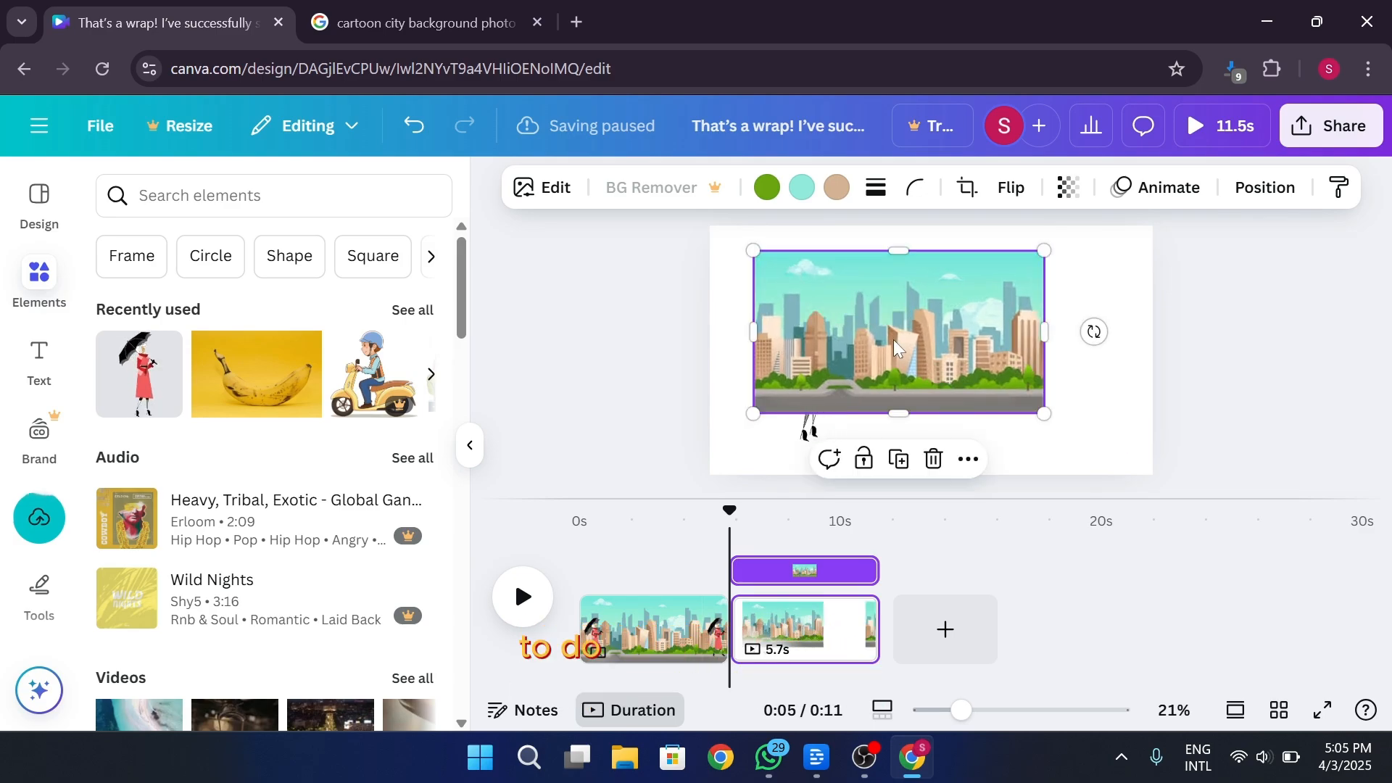
{"action": "right_click", "coordinate": [893, 340]}
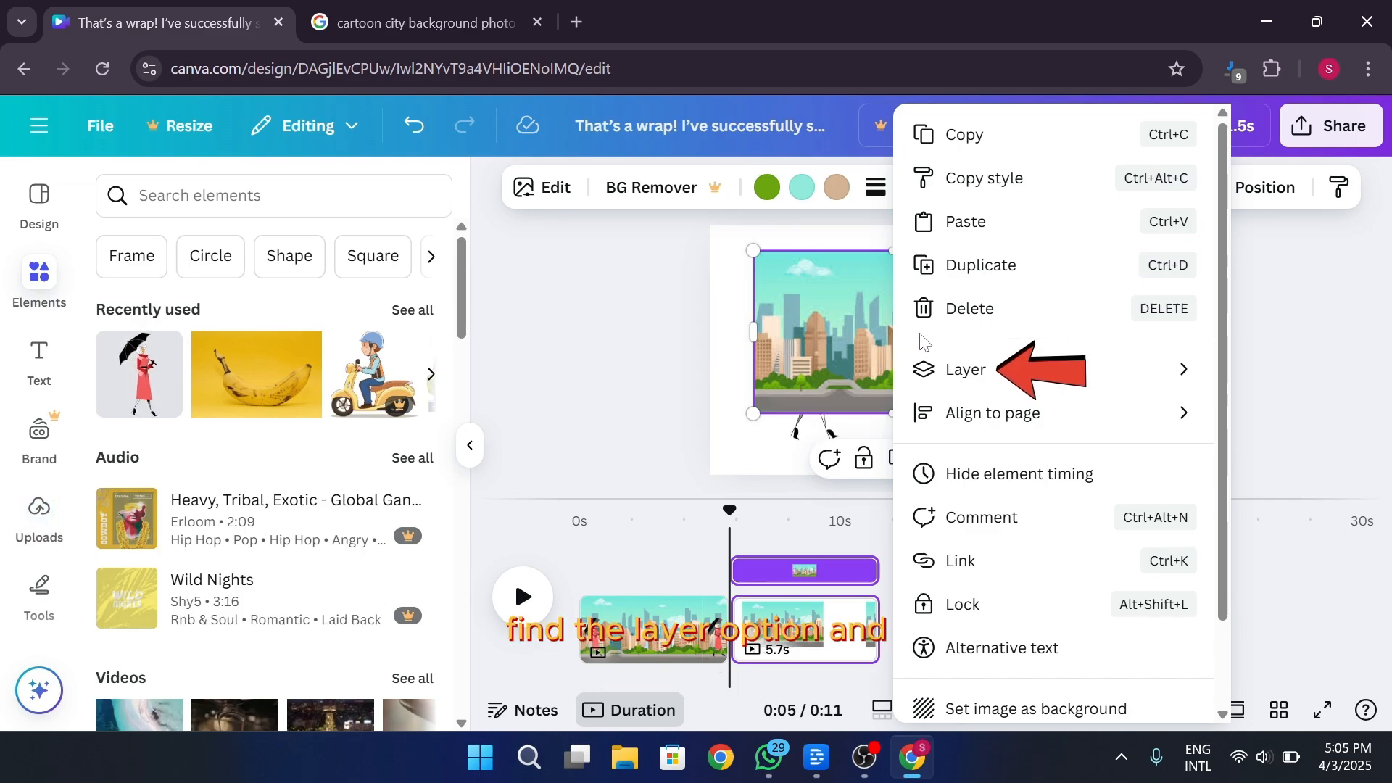
{"action": "mouse_move", "coordinate": [985, 370]}
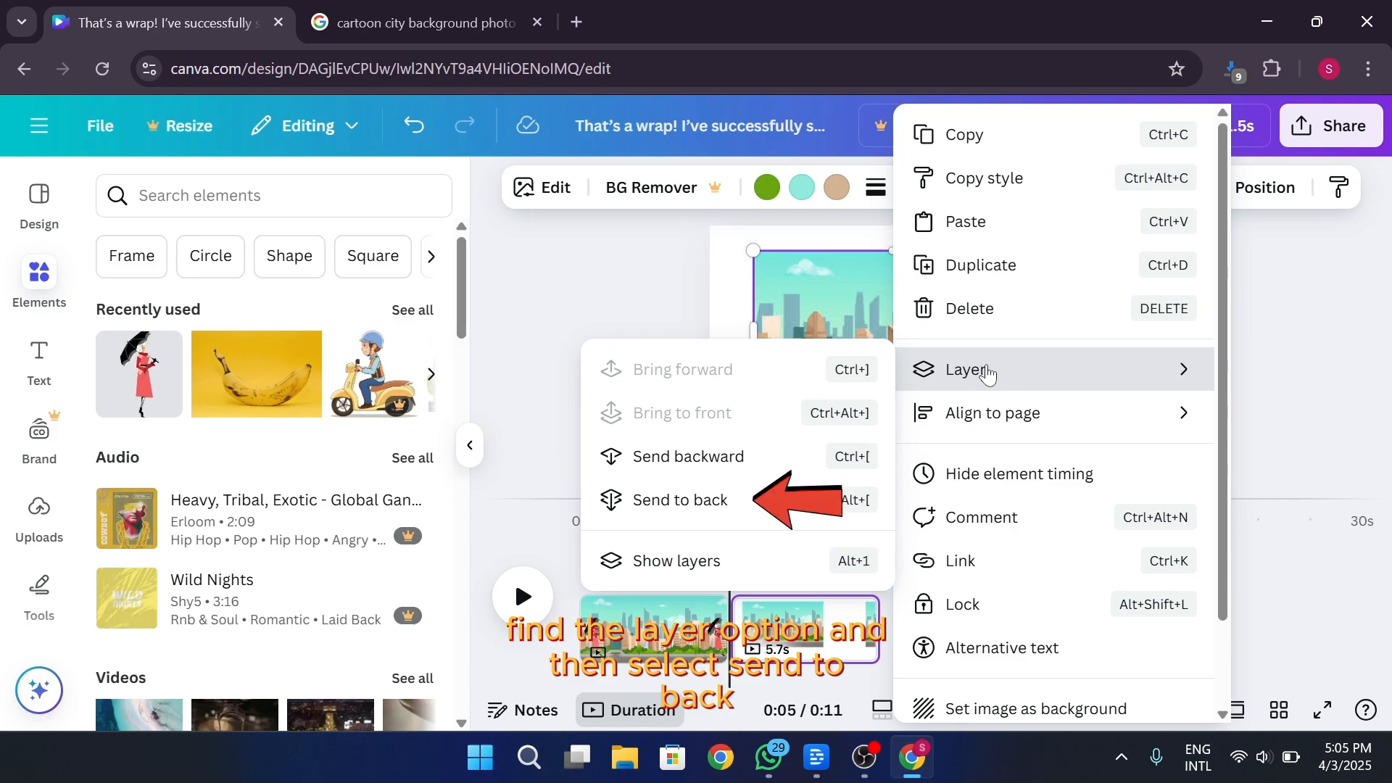
{"action": "left_click", "coordinate": [732, 456]}
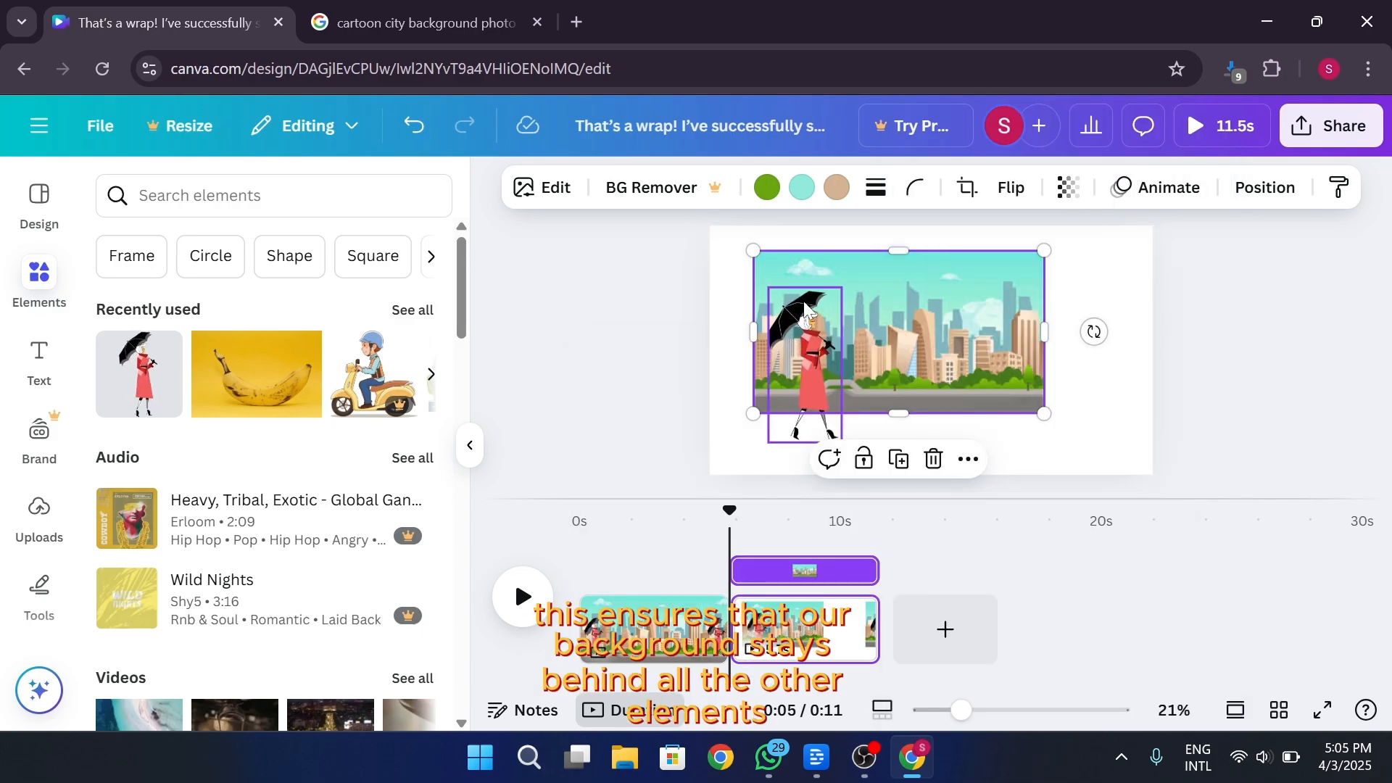
Enlarge the city image until it extends beyond the second page and line its lower edge up with the page bottom
{"action": "left_click_drag", "start_coordinate": [752, 248], "coordinate": [669, 209]}
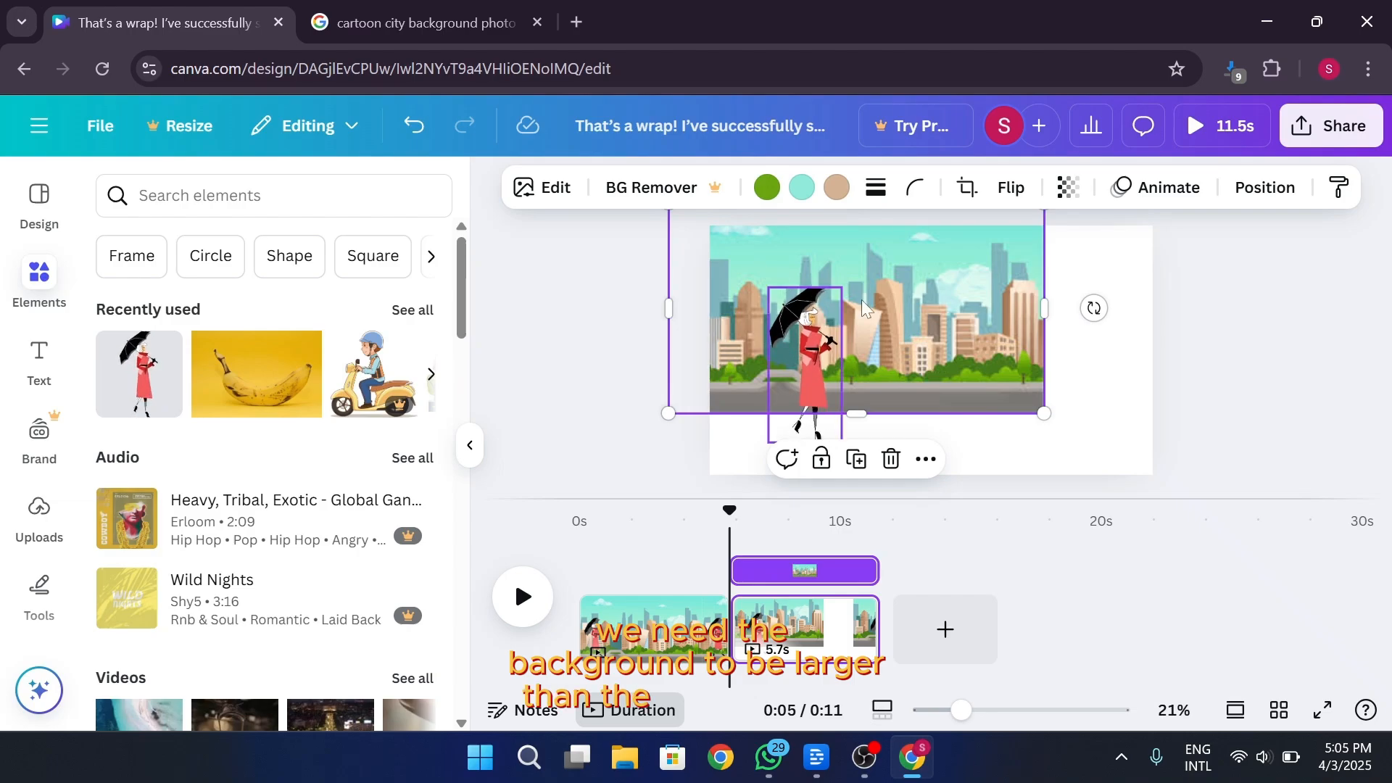
{"action": "left_click_drag", "start_coordinate": [1045, 413], "coordinate": [1269, 559]}
{"action": "left_click_drag", "start_coordinate": [1076, 403], "coordinate": [1083, 335]}
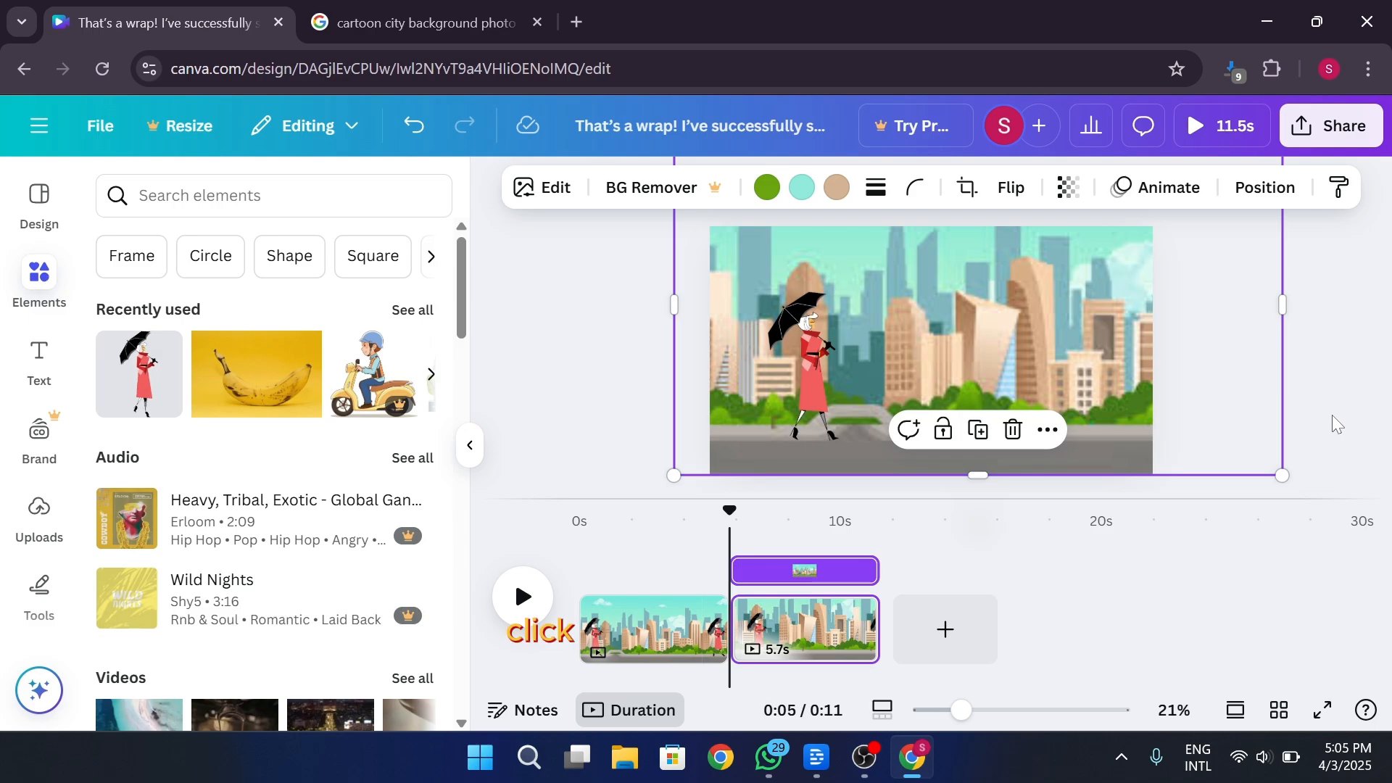
Enlarge the city image further and create a custom animation path that slides it horizontally behind the woman
{"action": "double_click", "coordinate": [1092, 332]}
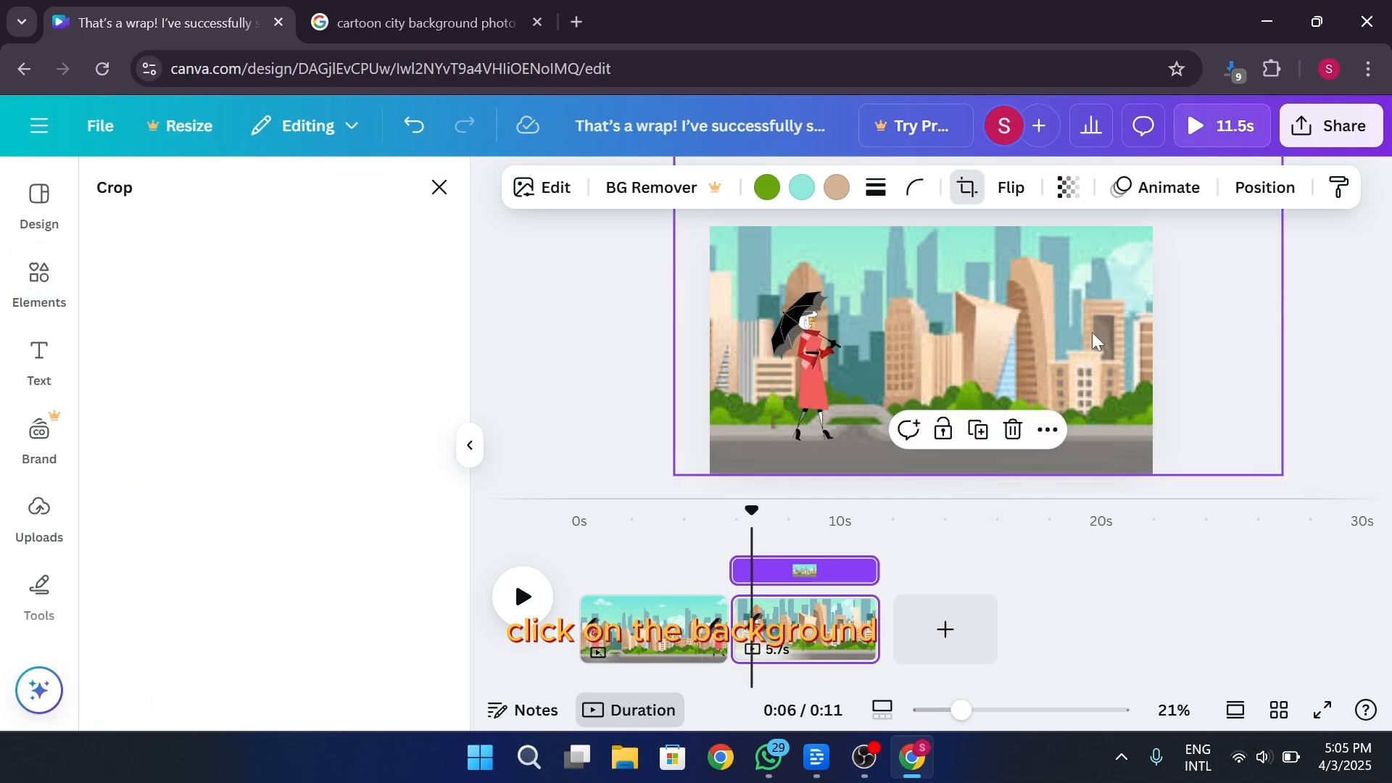
{"action": "left_click", "coordinate": [1167, 194]}
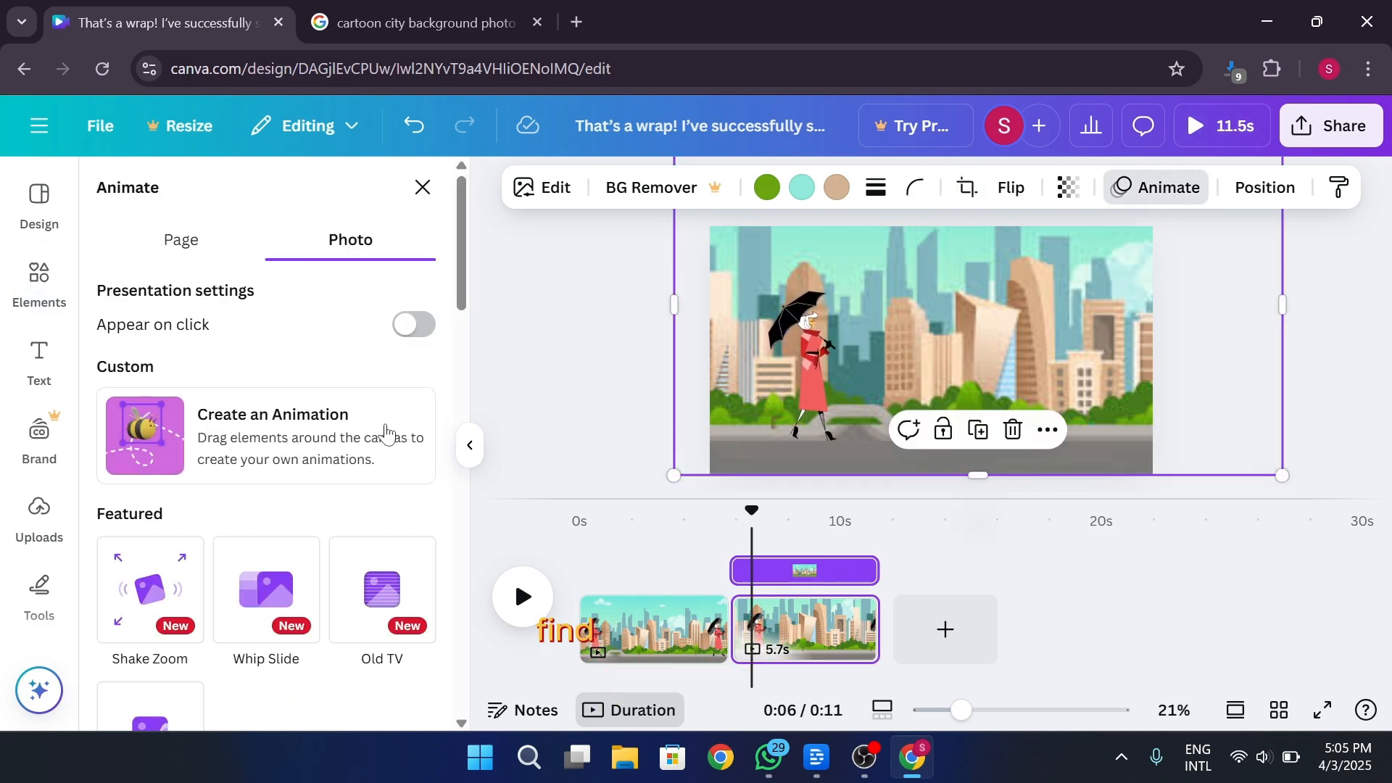
{"action": "left_click", "coordinate": [218, 472]}
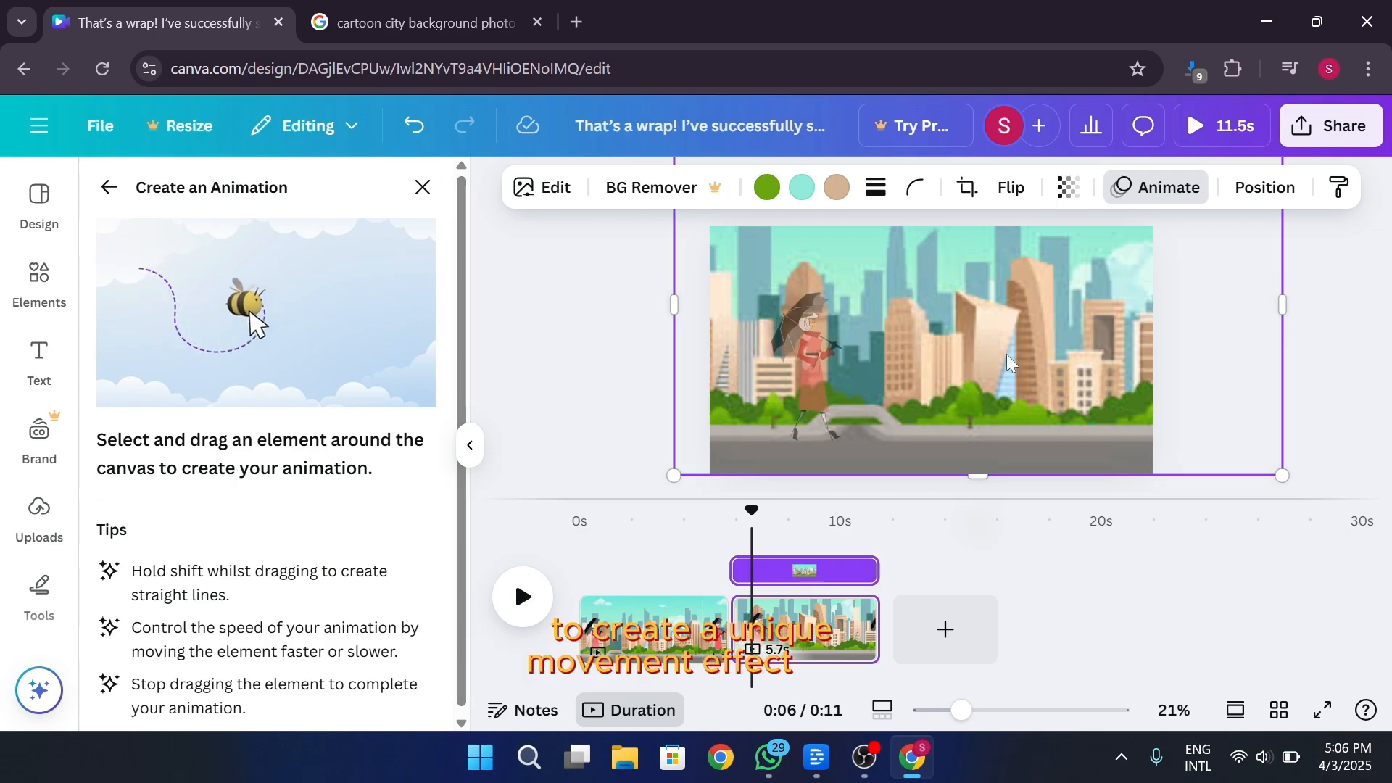
{"action": "mouse_move", "coordinate": [1006, 353]}
{"action": "left_mouse_down"}
{"action": "mouse_move", "coordinate": [1059, 361]}
{"action": "mouse_move", "coordinate": [796, 369]}
{"action": "left_mouse_up"}
{"action": "left_click_drag", "start_coordinate": [674, 476], "coordinate": [491, 573]}
{"action": "left_click_drag", "start_coordinate": [954, 475], "coordinate": [852, 399]}
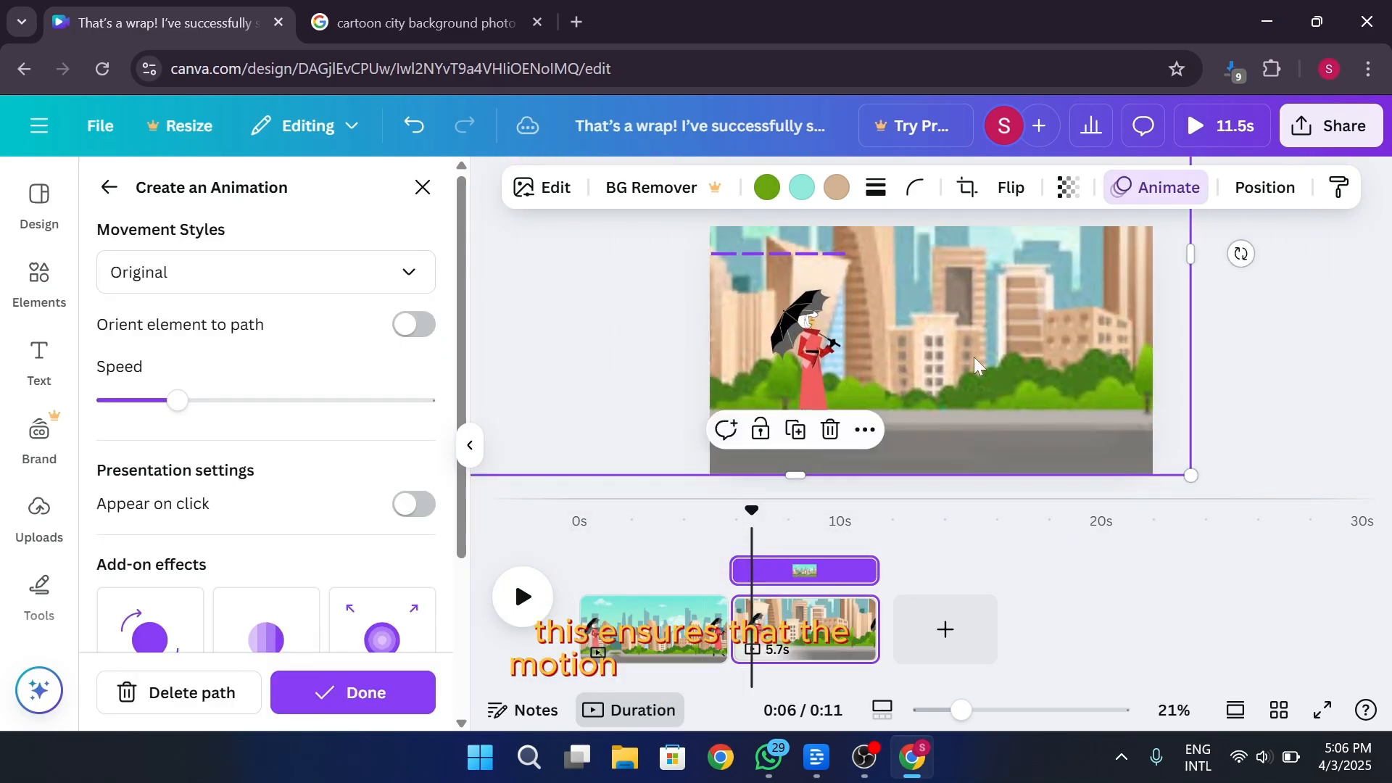
{"action": "left_click", "coordinate": [378, 688]}
{"action": "left_click", "coordinate": [1176, 187]}
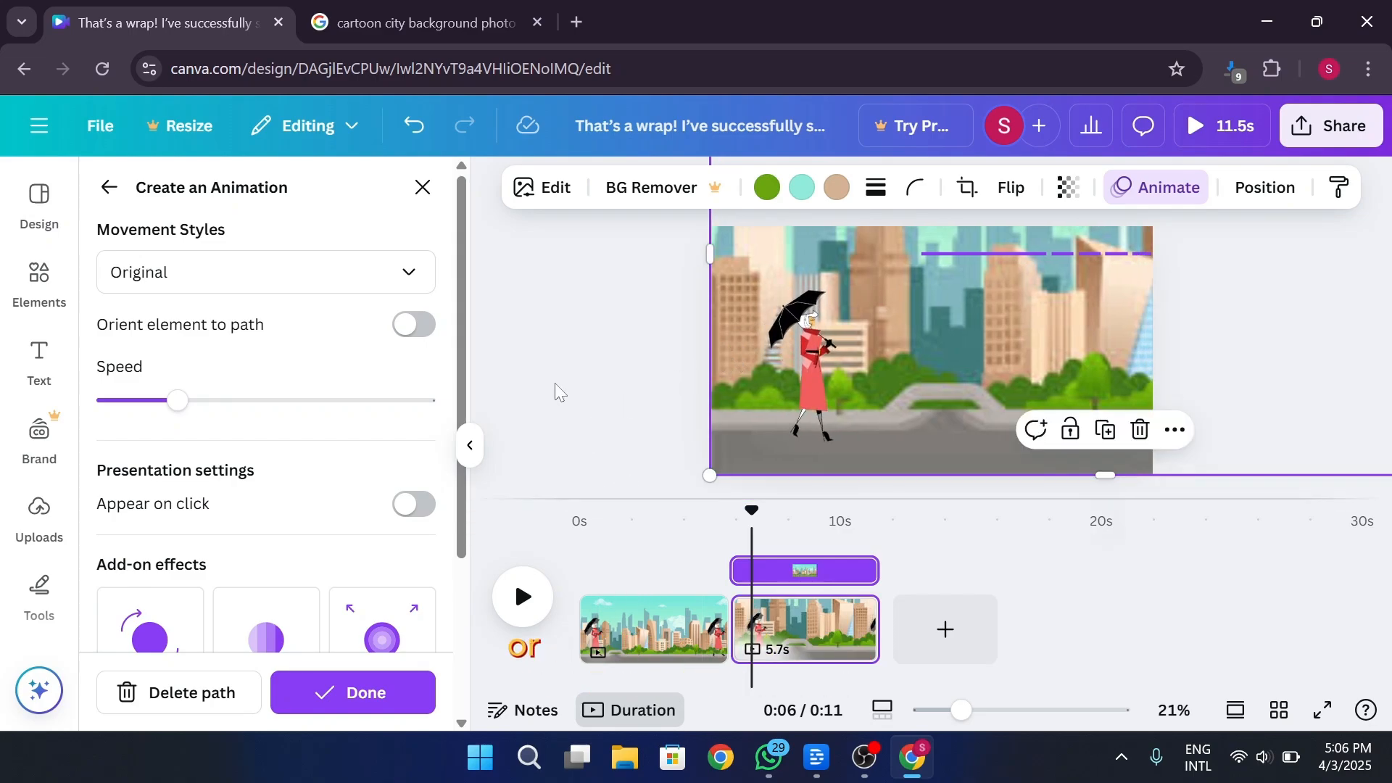
Lower the city image's animation speed to the minimum and set its movement style to Steady
{"action": "left_click_drag", "start_coordinate": [178, 400], "coordinate": [104, 406]}
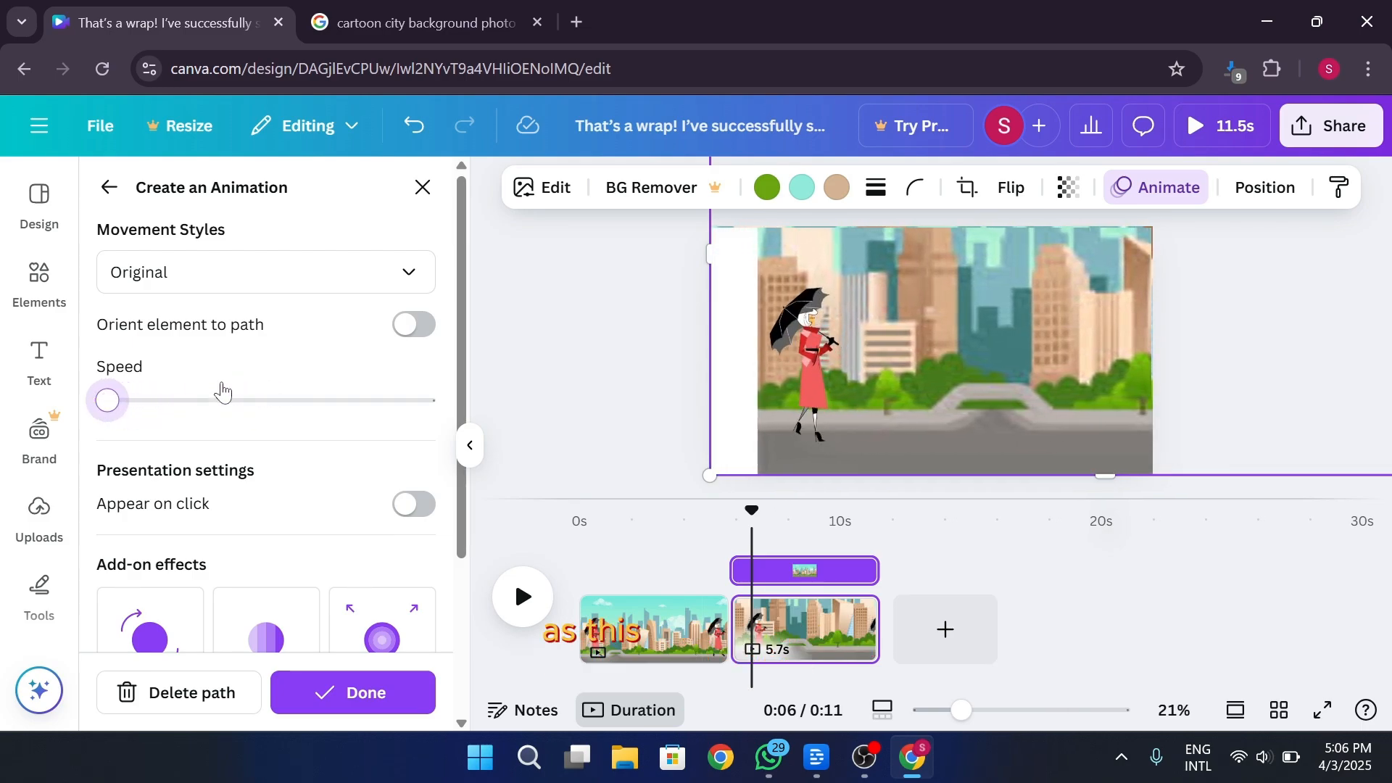
{"action": "left_click", "coordinate": [245, 284]}
{"action": "left_click", "coordinate": [225, 420]}
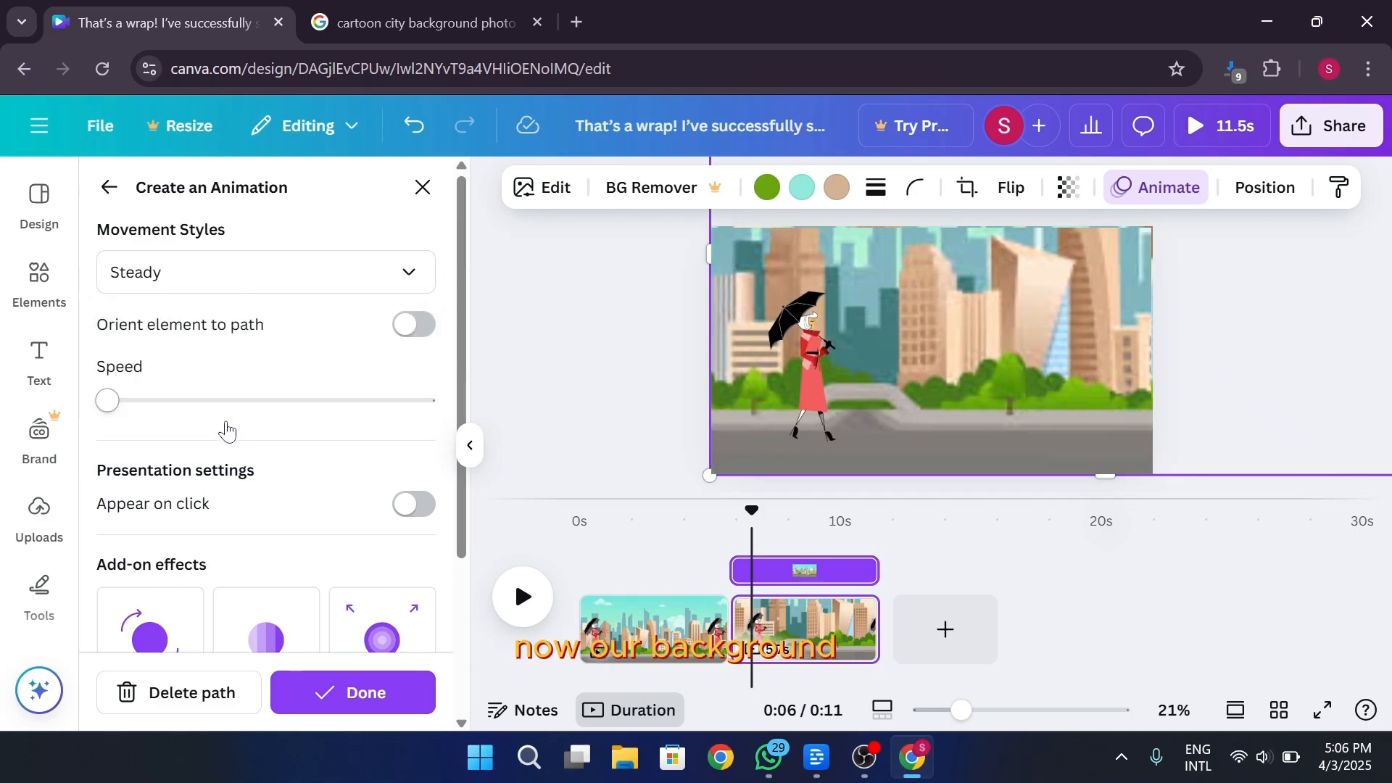
{"action": "left_click", "coordinate": [532, 433]}
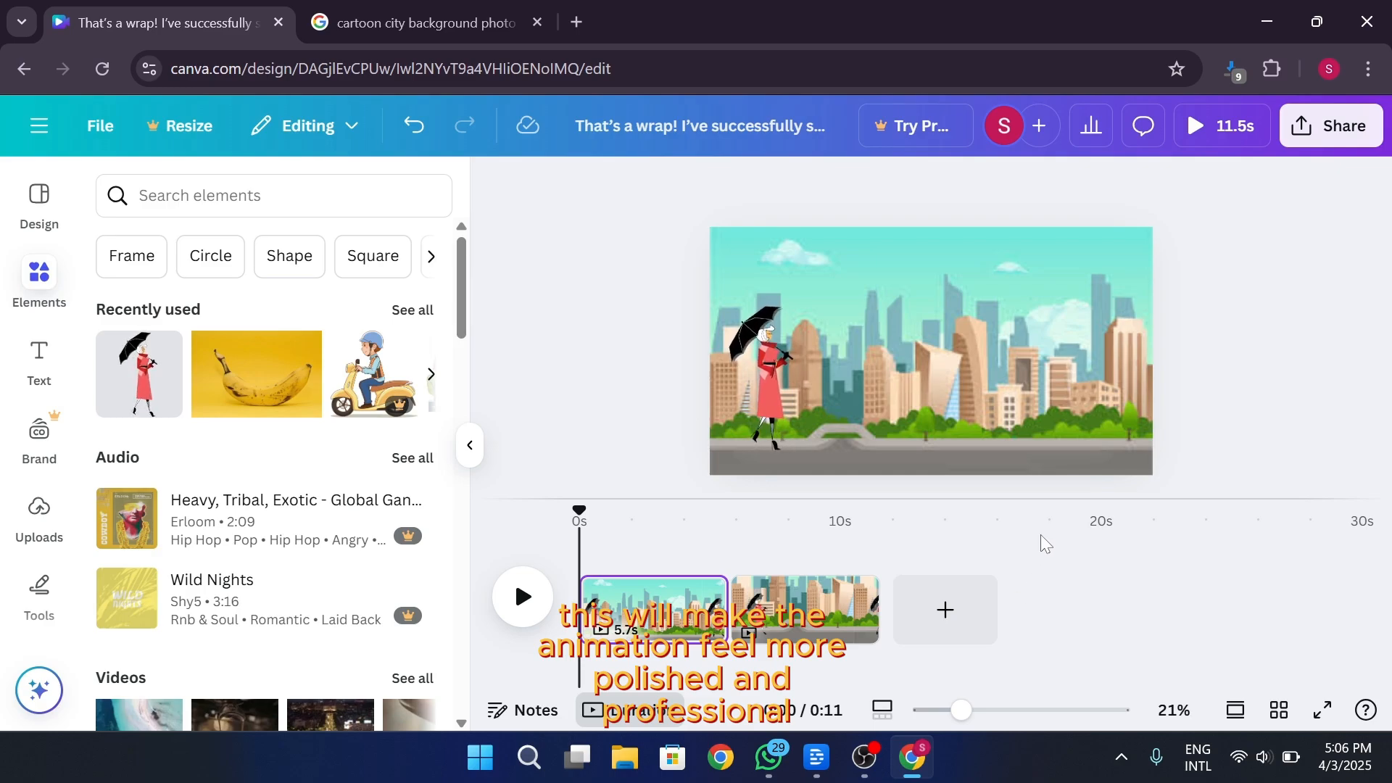
Add a third page, paste the green farmland image and enlarge it to cover the page down to the bottom edge
{"action": "left_click", "coordinate": [959, 622]}
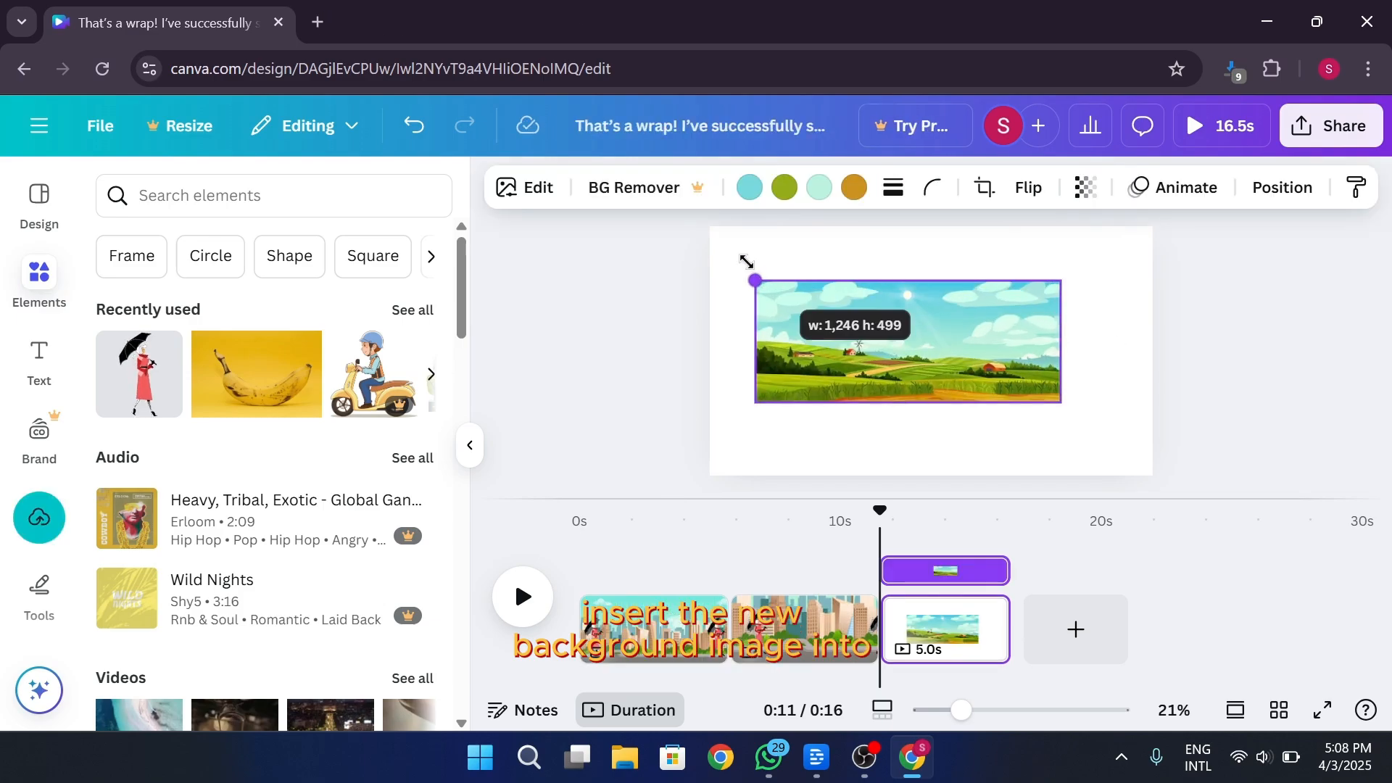
{"action": "mouse_move", "coordinate": [1062, 402]}
{"action": "left_mouse_down"}
{"action": "mouse_move", "coordinate": [1281, 490]}
{"action": "mouse_move", "coordinate": [1054, 382]}
{"action": "left_mouse_up"}
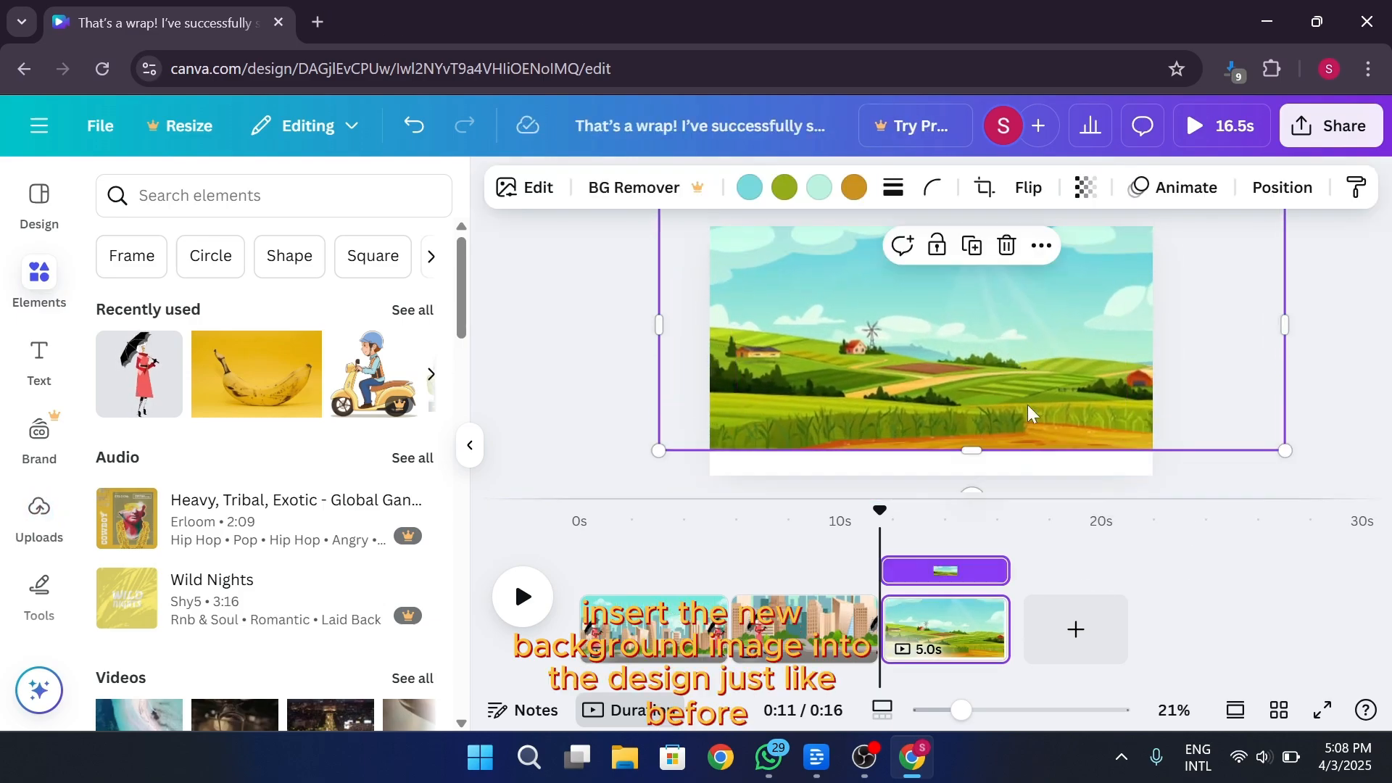
{"action": "left_click_drag", "start_coordinate": [972, 461], "coordinate": [963, 476]}
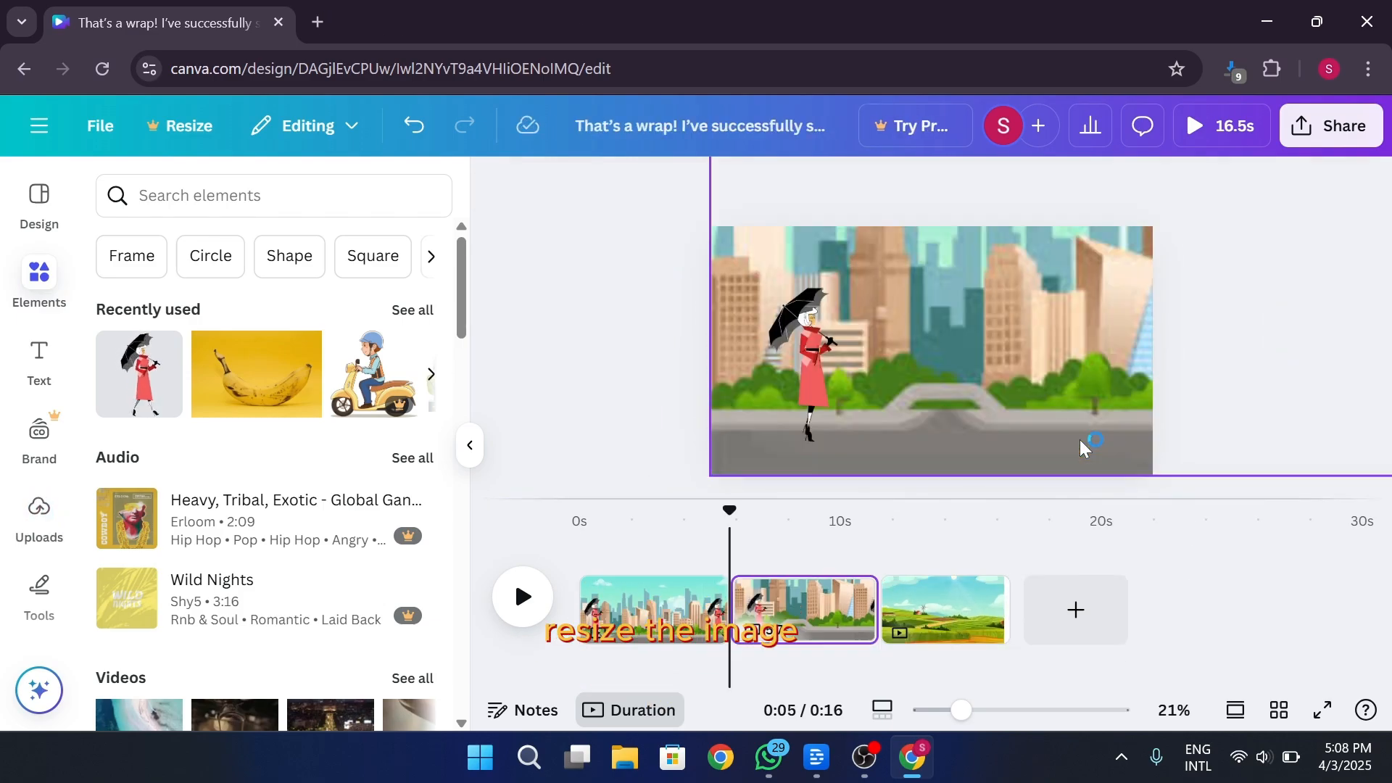
{"action": "left_click", "coordinate": [1028, 472]}
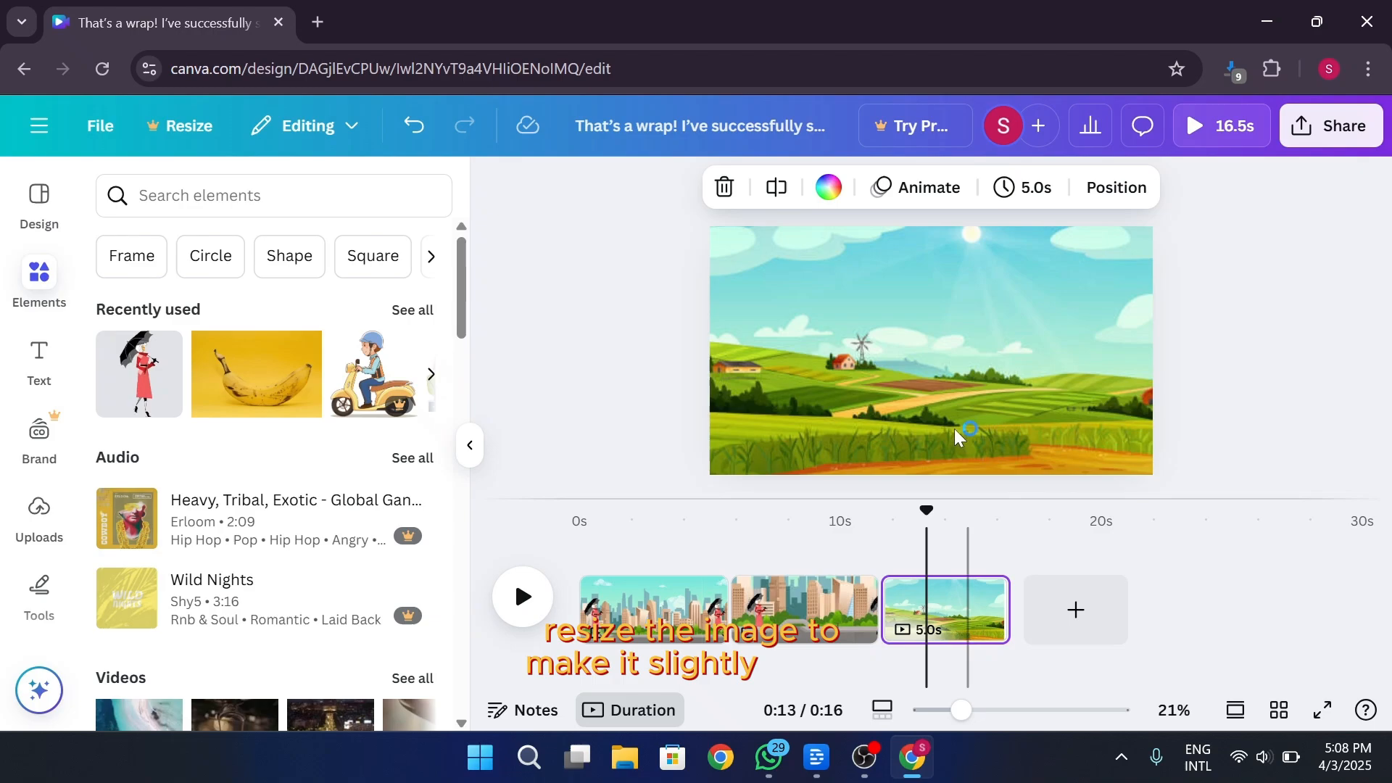
{"action": "left_click", "coordinate": [956, 435]}
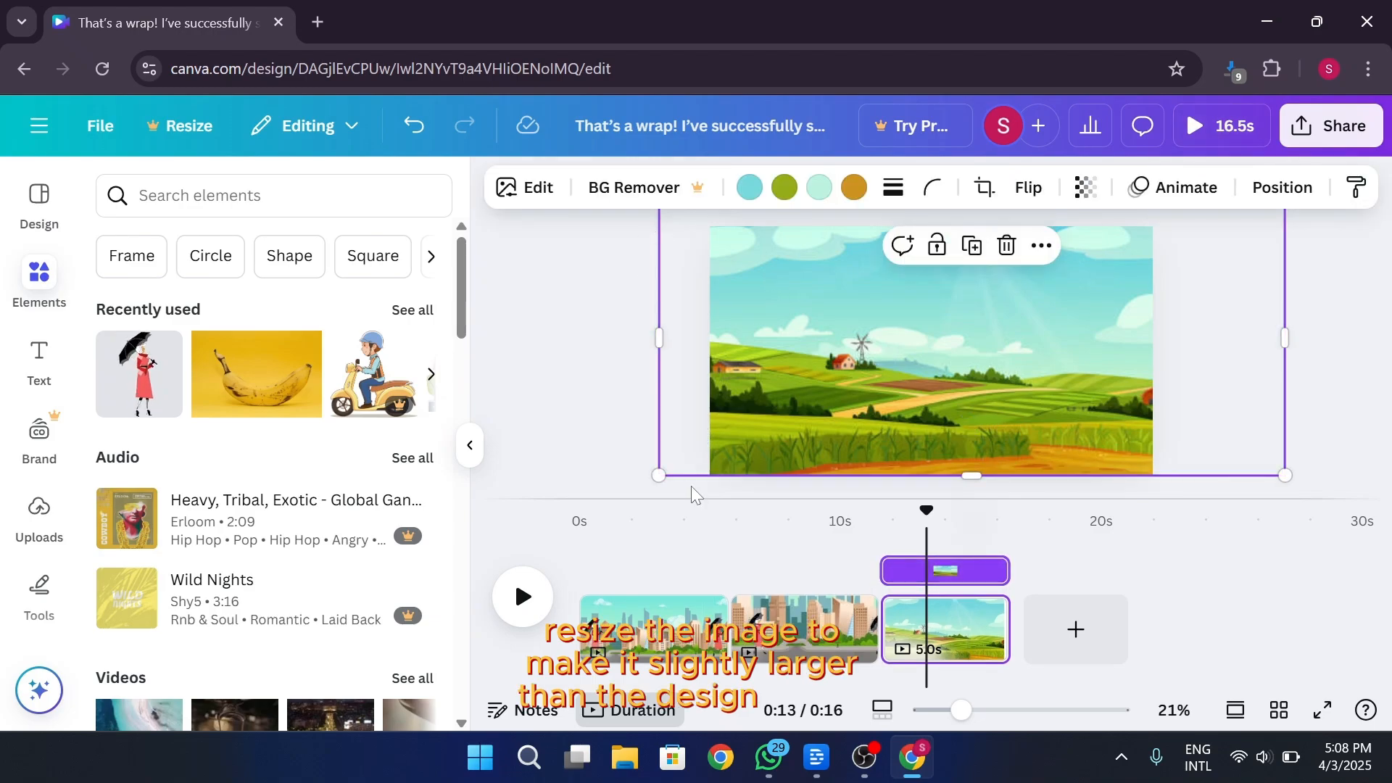
Enlarge the farmland image well beyond the page sides and realign its lower edge with the page bottom
{"action": "left_click_drag", "start_coordinate": [658, 476], "coordinate": [446, 569]}
{"action": "left_click_drag", "start_coordinate": [913, 392], "coordinate": [934, 324]}
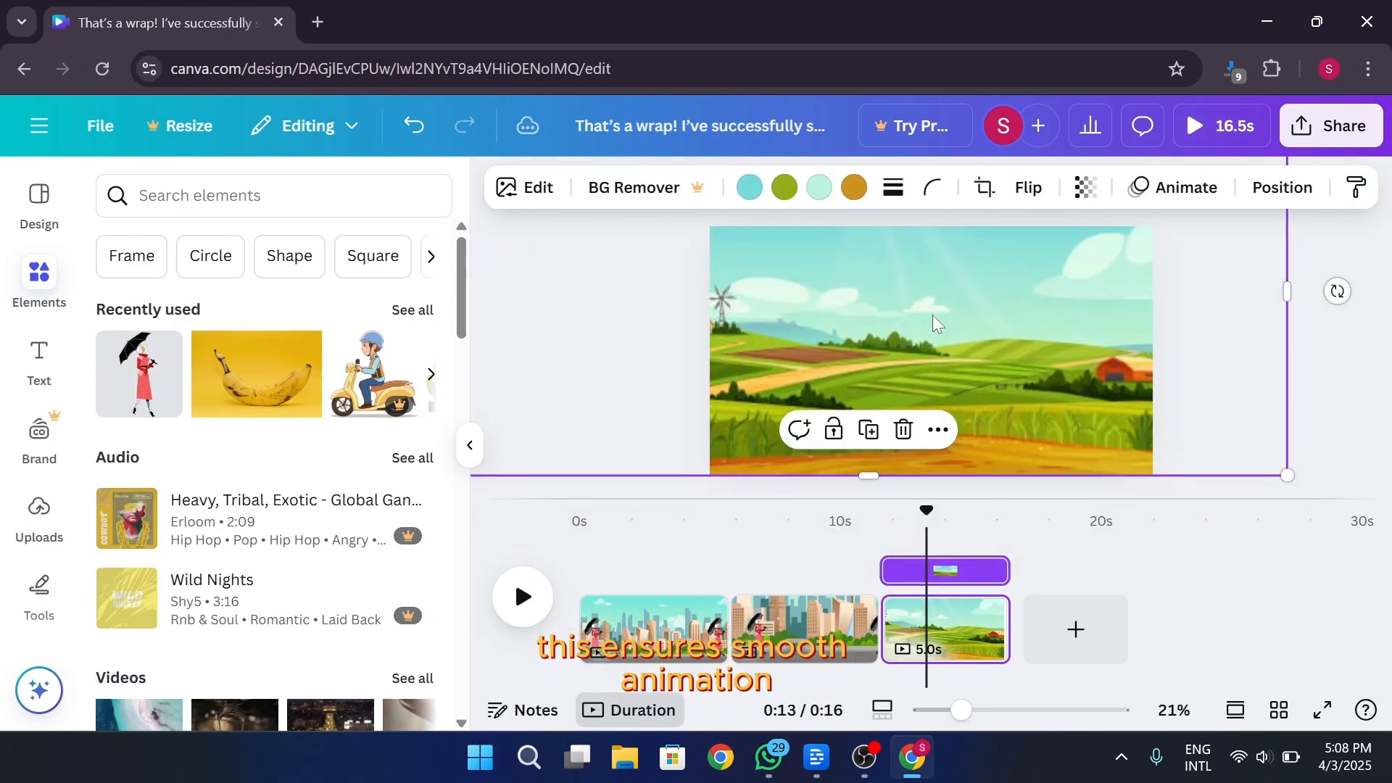
{"action": "left_click_drag", "start_coordinate": [1287, 473], "coordinate": [1354, 503]}
{"action": "left_click_drag", "start_coordinate": [1026, 422], "coordinate": [1030, 387]}
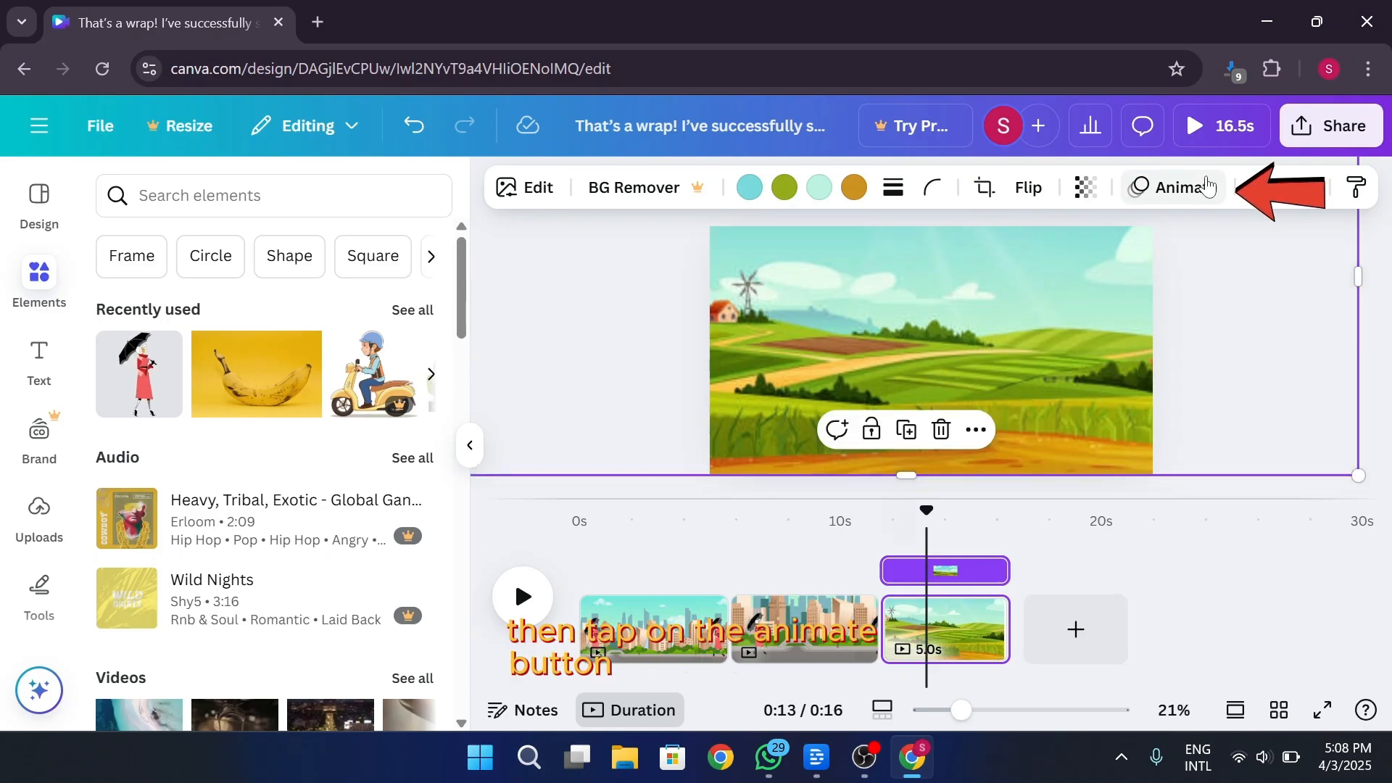
Create a custom animation on the farmland image with a straight horizontal path that slides it towards the left
{"action": "left_click", "coordinate": [1180, 185]}
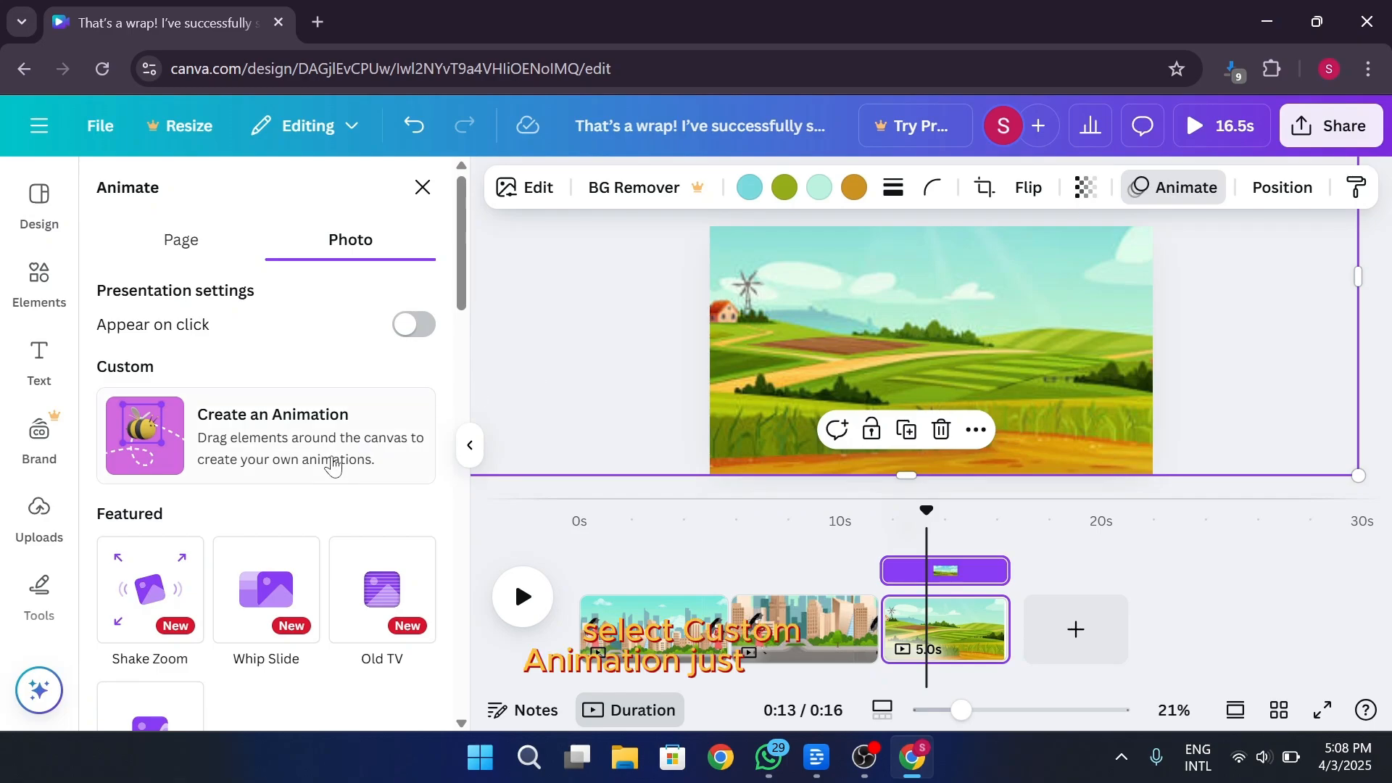
{"action": "left_click", "coordinate": [263, 464]}
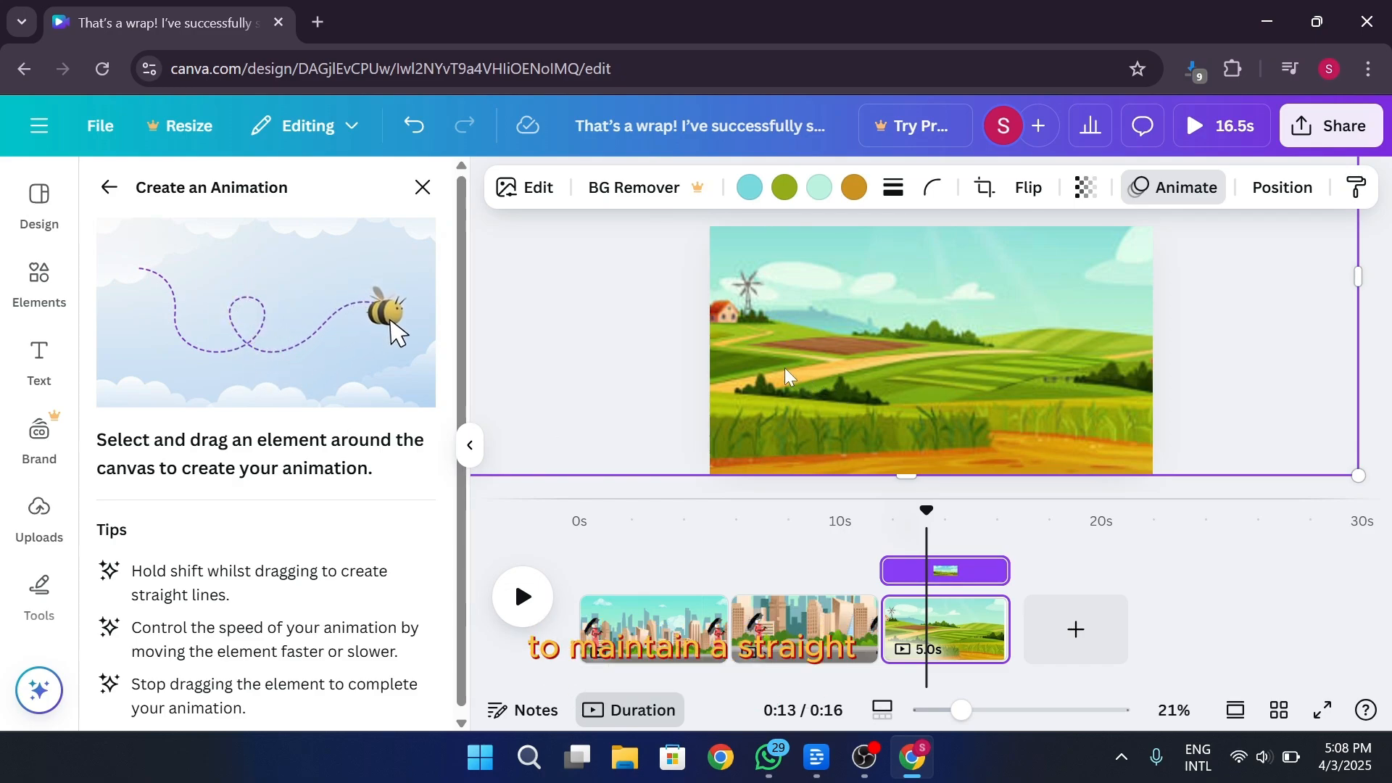
{"action": "mouse_move", "coordinate": [1126, 349]}
{"action": "left_mouse_down"}
{"action": "mouse_move", "coordinate": [879, 336]}
{"action": "mouse_move", "coordinate": [938, 343]}
{"action": "left_mouse_up"}
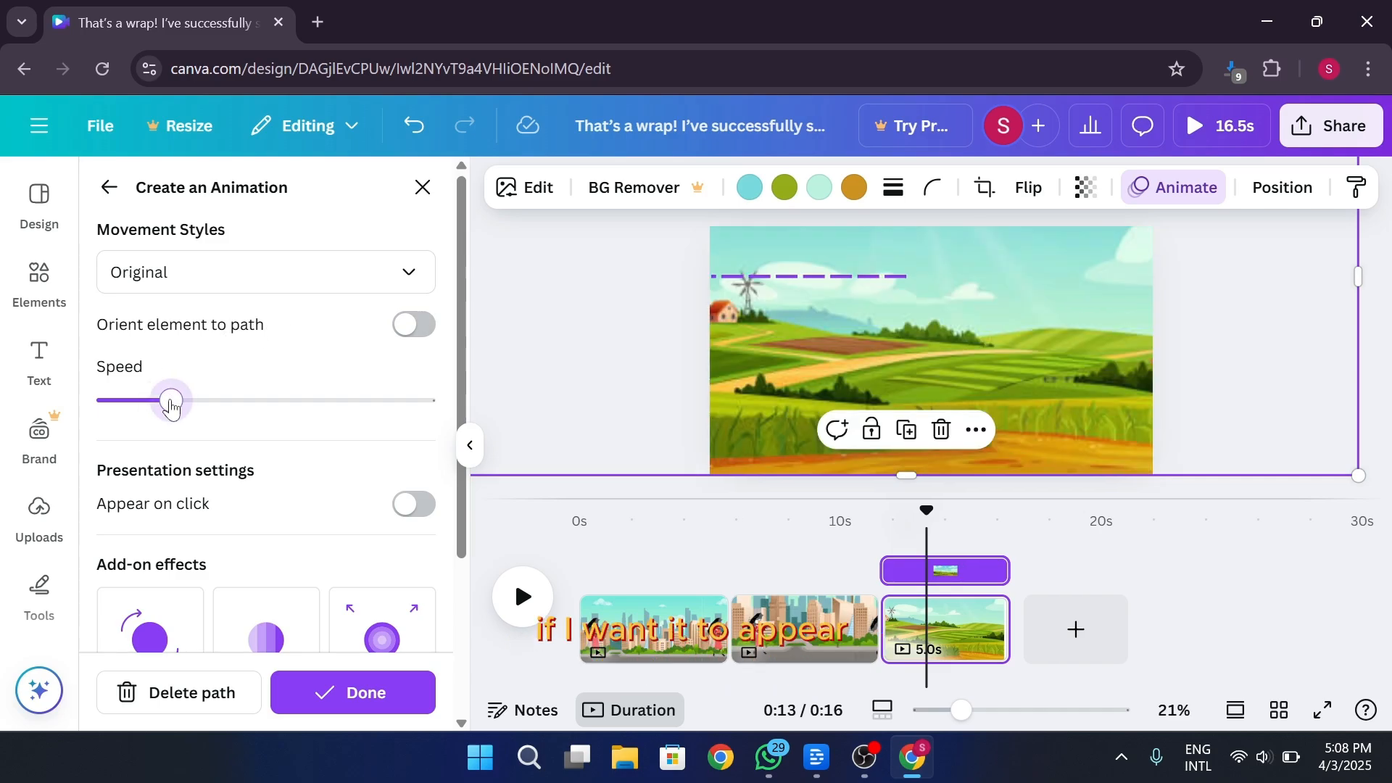
Lower the farmland image's animation speed to the minimum, set its movement style to Steady and finish the animation
{"action": "left_click_drag", "start_coordinate": [150, 410], "coordinate": [126, 413]}
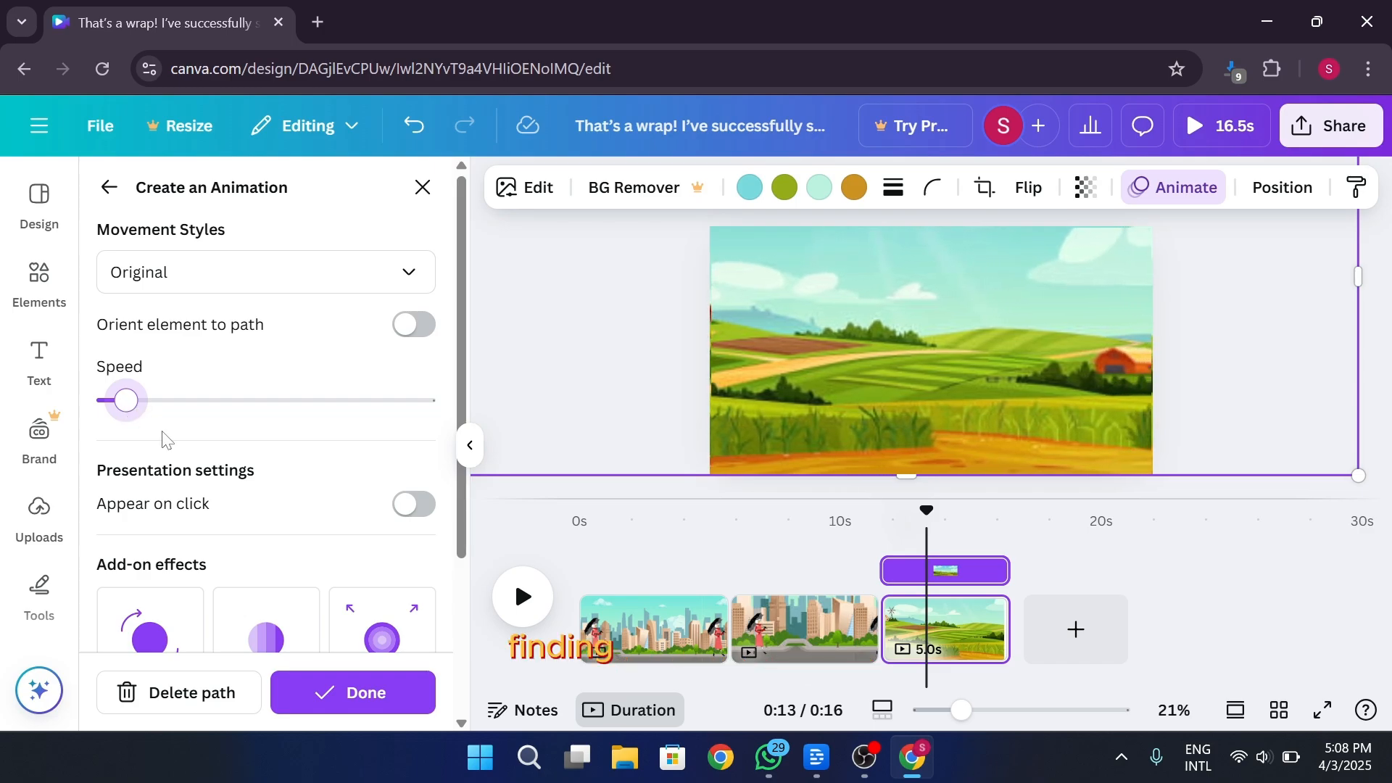
{"action": "left_click_drag", "start_coordinate": [128, 419], "coordinate": [109, 407]}
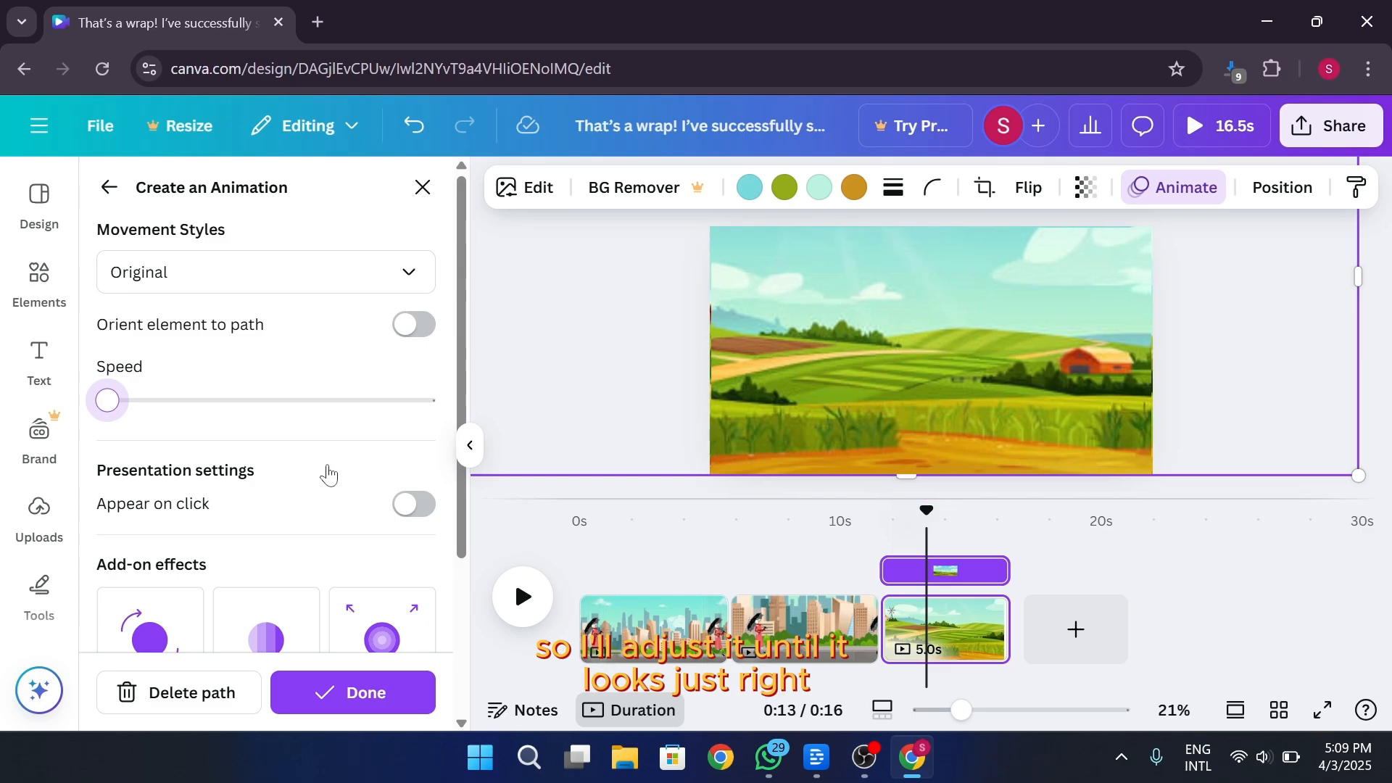
{"action": "left_click", "coordinate": [332, 291]}
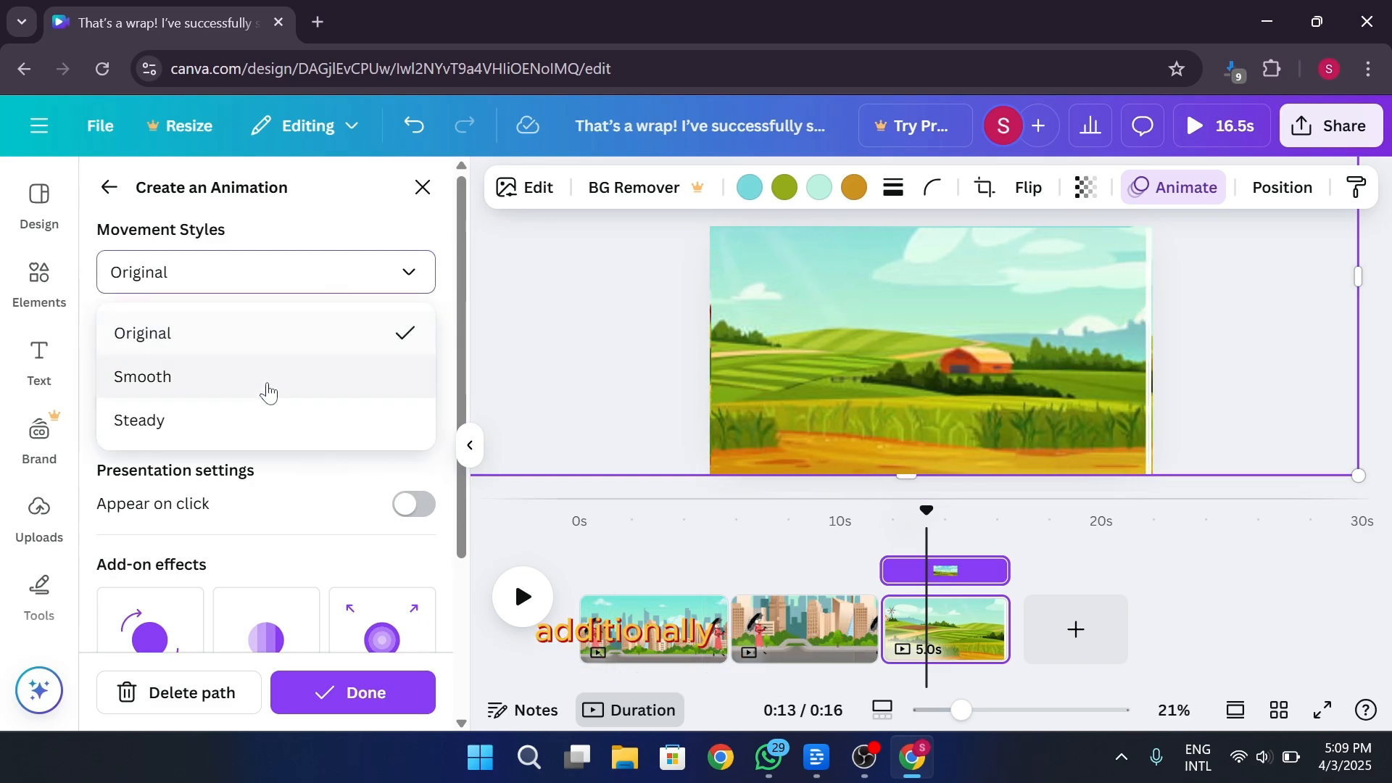
{"action": "left_click", "coordinate": [250, 424]}
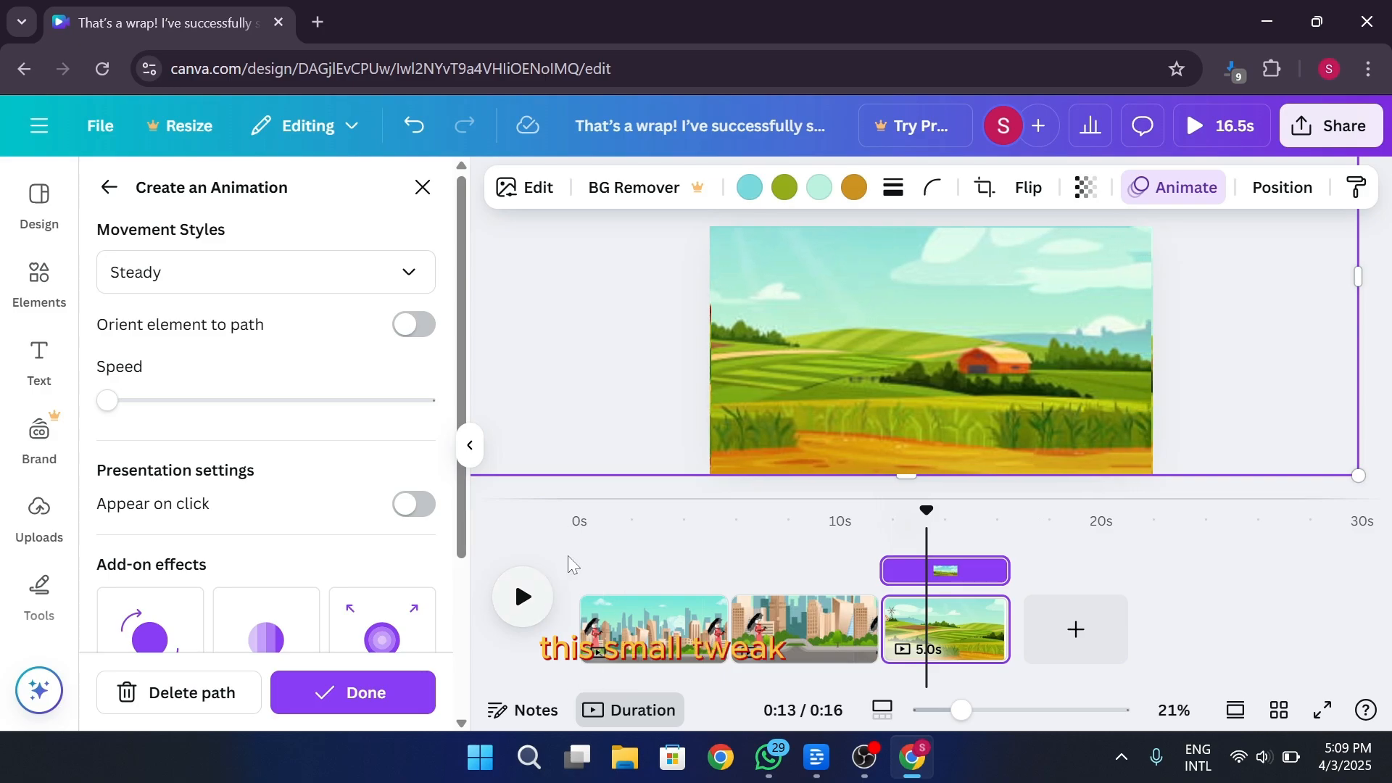
{"action": "left_click", "coordinate": [362, 693]}
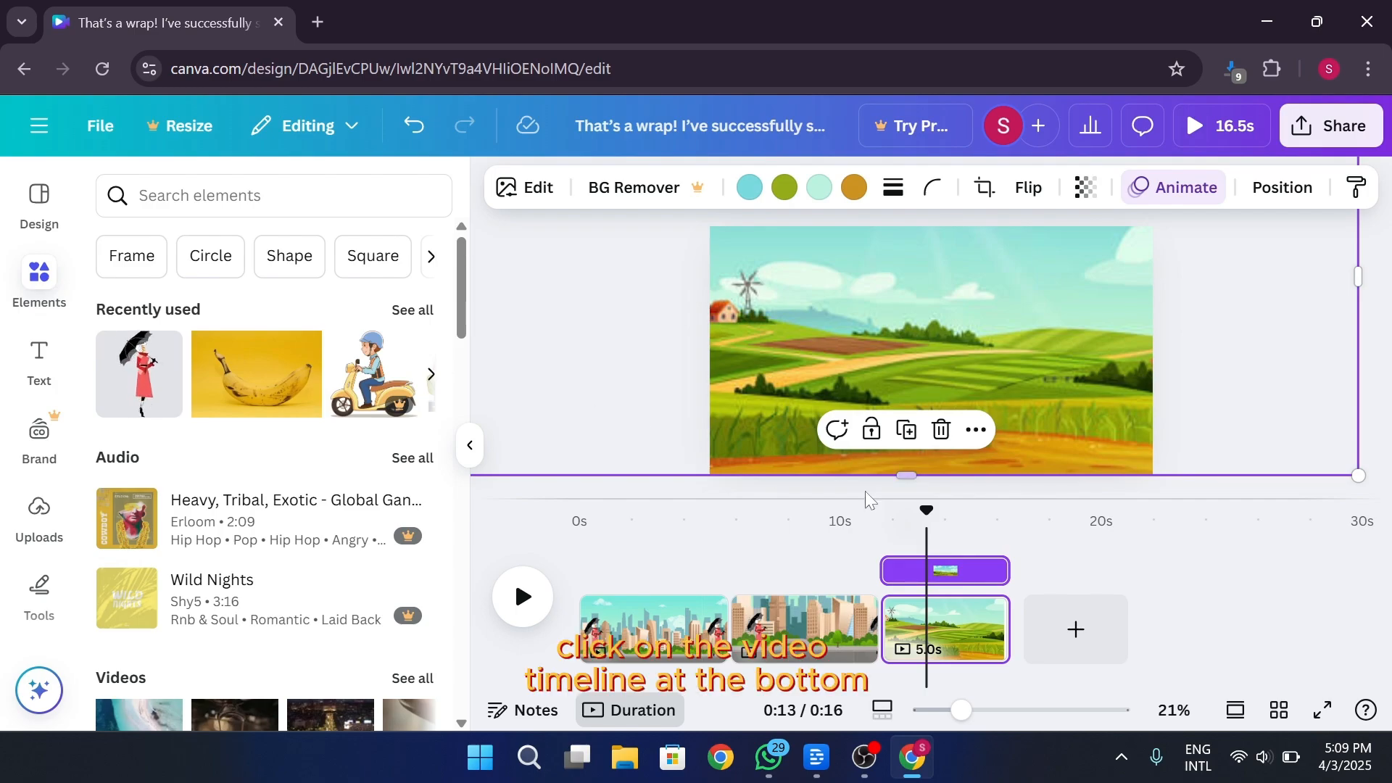
Shorten the third page to 4.1 seconds and return the playhead to the start of that page
{"action": "left_click", "coordinate": [964, 638]}
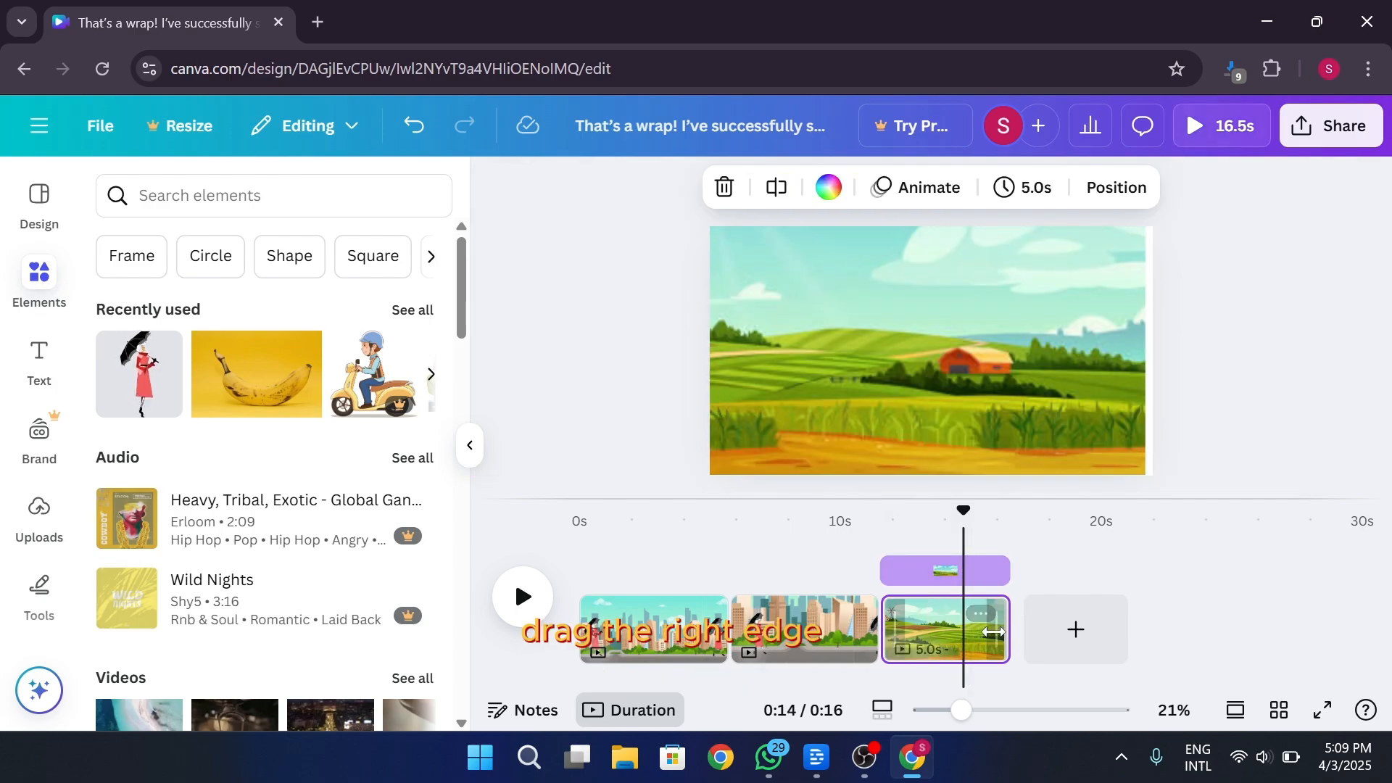
{"action": "left_click_drag", "start_coordinate": [993, 628], "coordinate": [974, 628]}
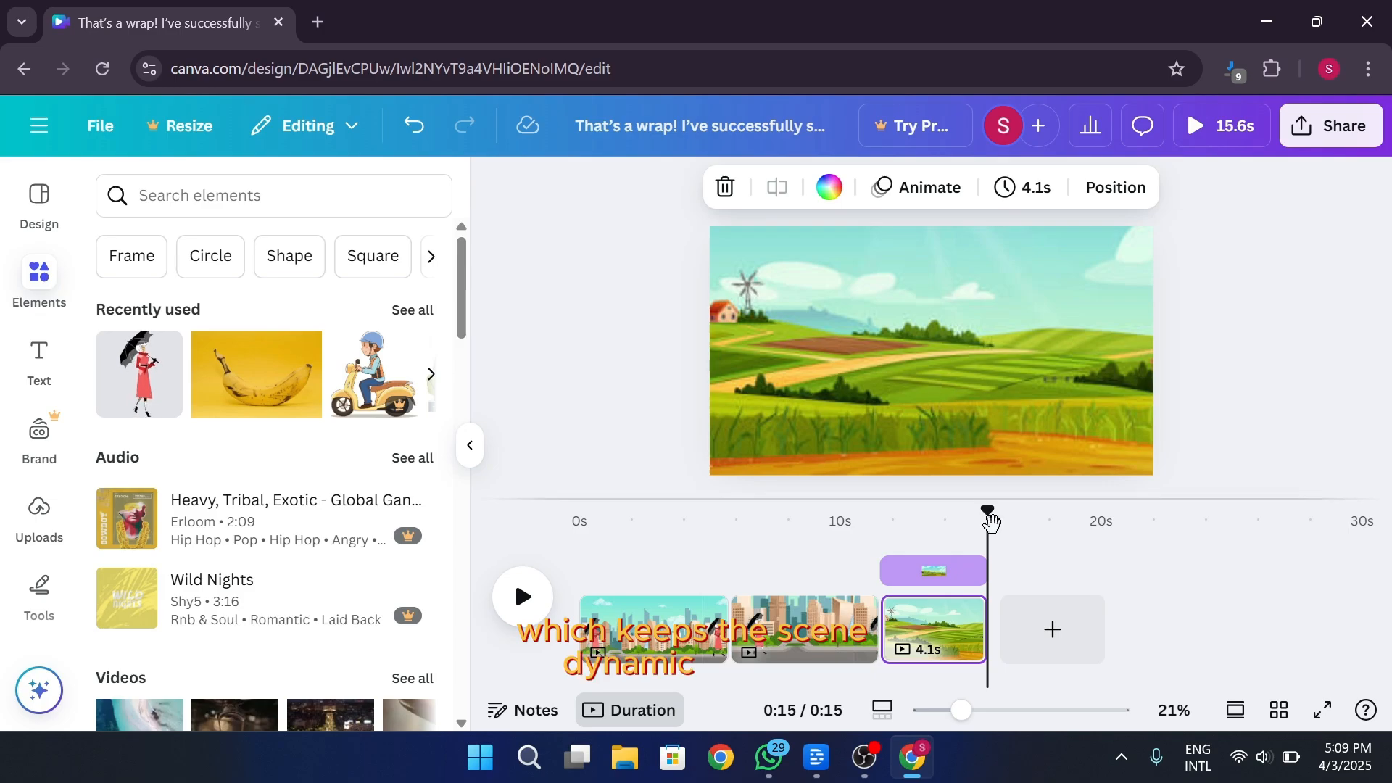
{"action": "left_click_drag", "start_coordinate": [988, 511], "coordinate": [894, 538]}
Search the elements for "farmer" and add the graphic of a waving farmer on a green tractor to the farmland page
{"action": "left_click", "coordinate": [276, 195]}
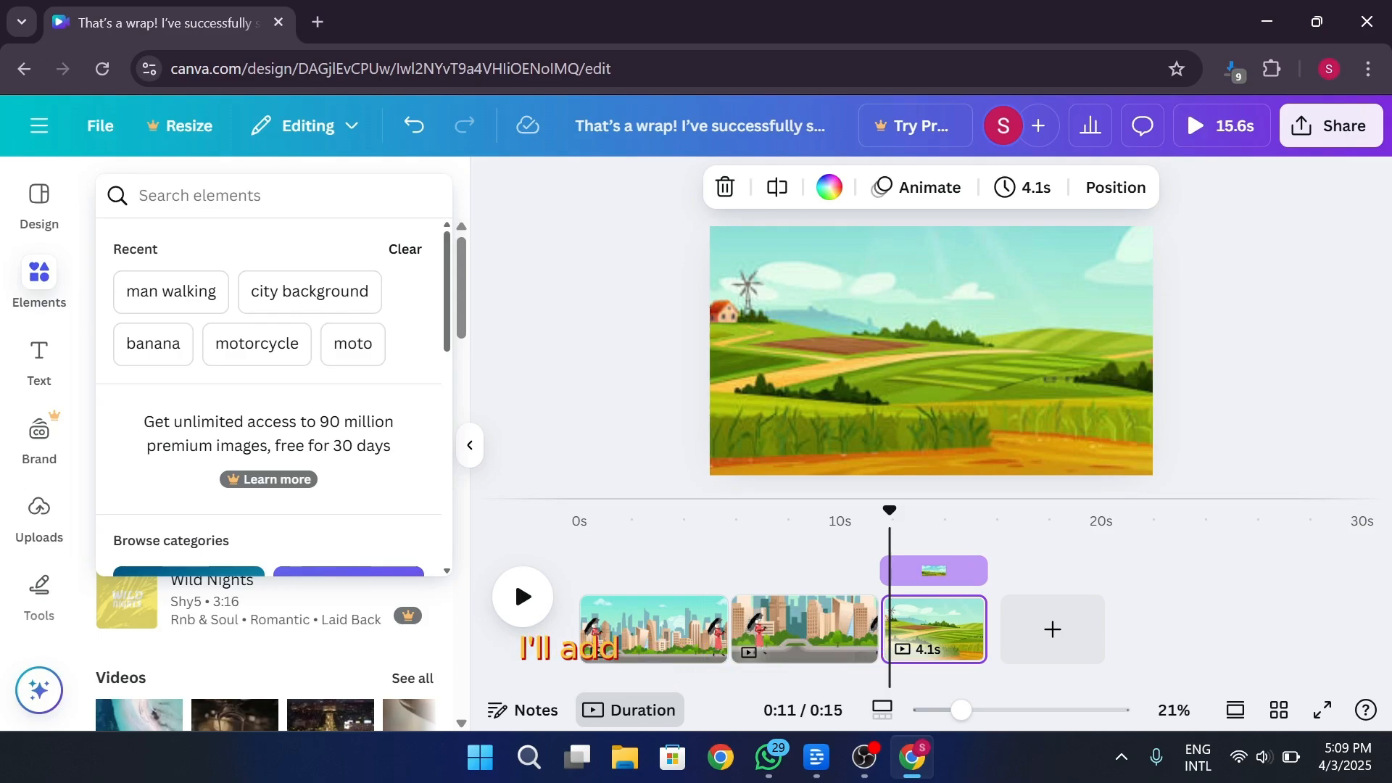
{"action": "type", "text": "farmer"}
{"action": "key", "text": "Return"}
{"action": "scroll", "coordinate": [149, 510], "scroll_direction": "down", "scroll_amount": 3}
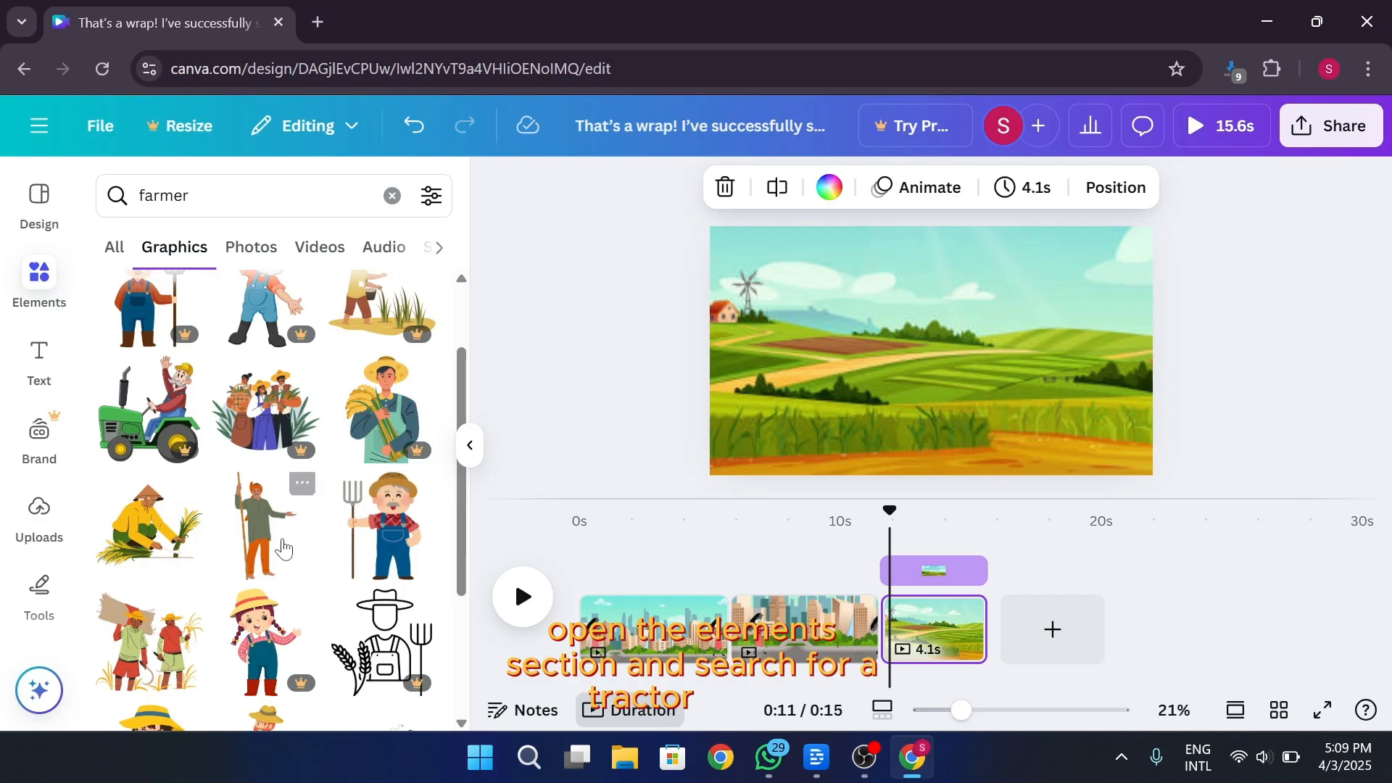
{"action": "scroll", "coordinate": [283, 549], "scroll_direction": "down", "scroll_amount": 6}
{"action": "scroll", "coordinate": [321, 553], "scroll_direction": "up", "scroll_amount": 10}
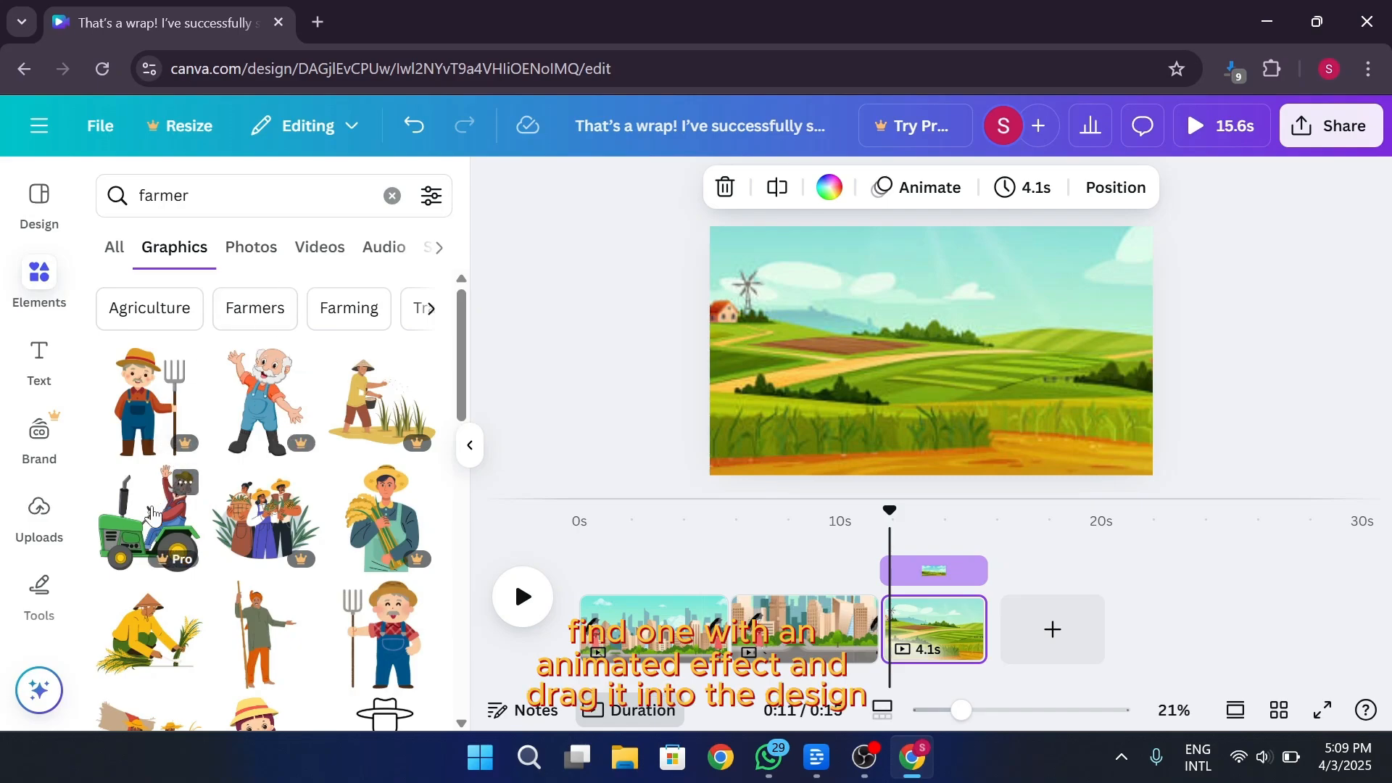
{"action": "left_click_drag", "start_coordinate": [151, 515], "coordinate": [973, 360]}
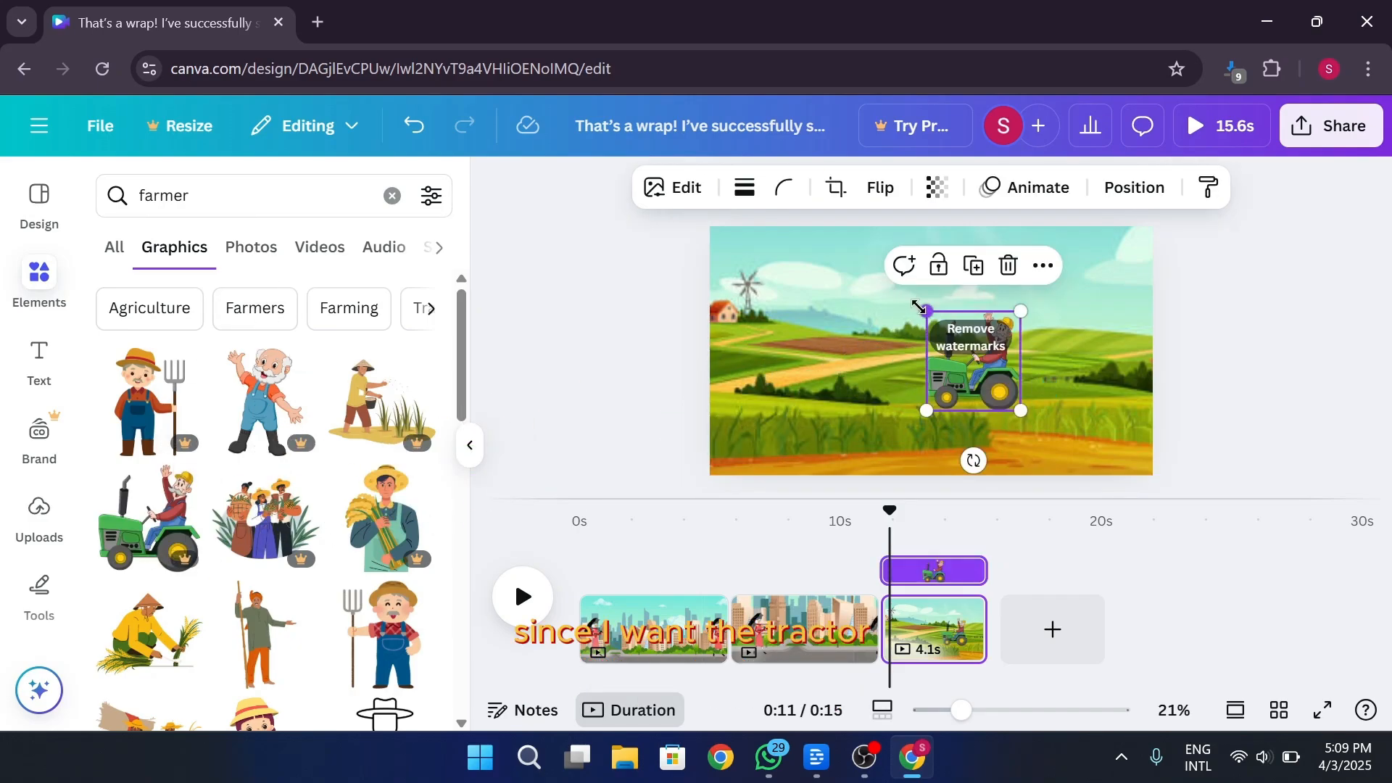
Resize the tractor graphic, flip it horizontally and place it in the lower-left corner of the farmland page
{"action": "left_click_drag", "start_coordinate": [919, 308], "coordinate": [867, 255]}
{"action": "left_click_drag", "start_coordinate": [963, 366], "coordinate": [1064, 387]}
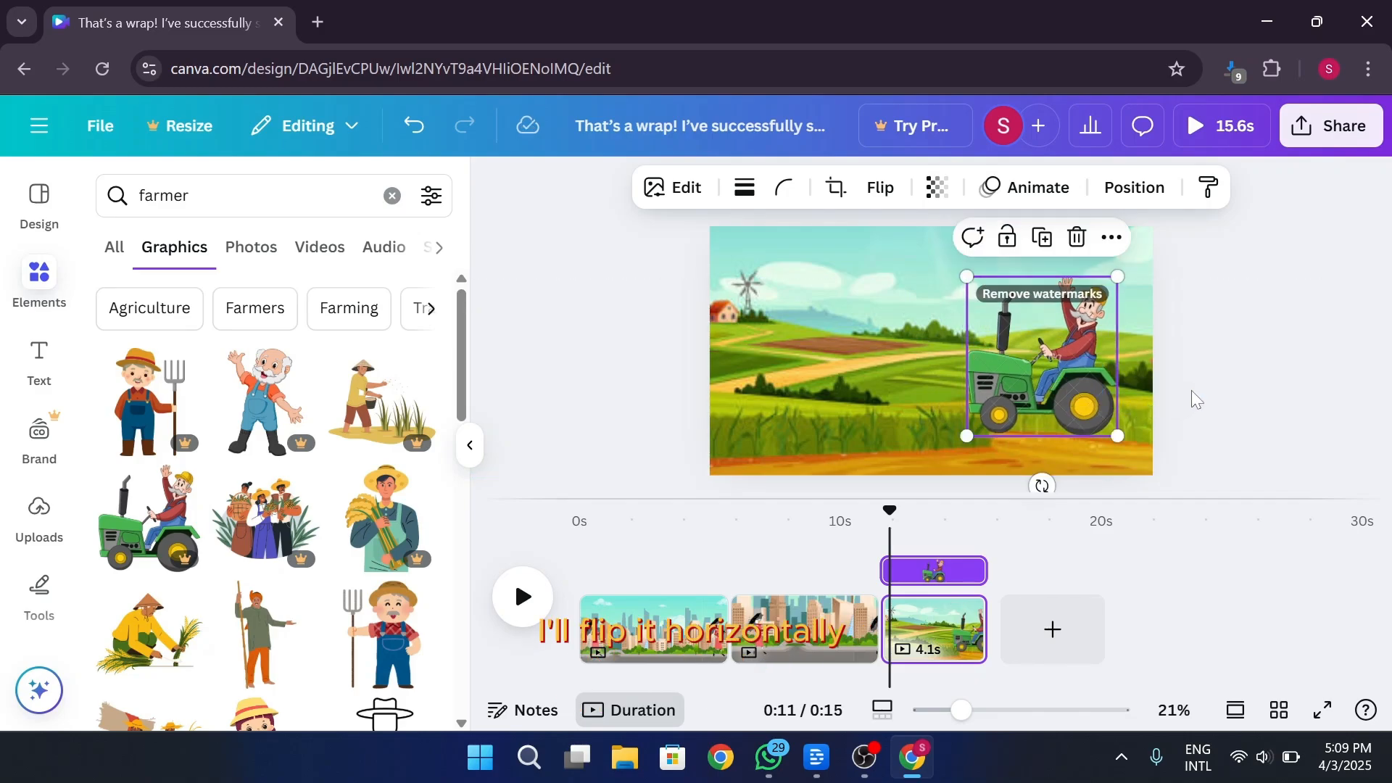
{"action": "left_click", "coordinate": [880, 190]}
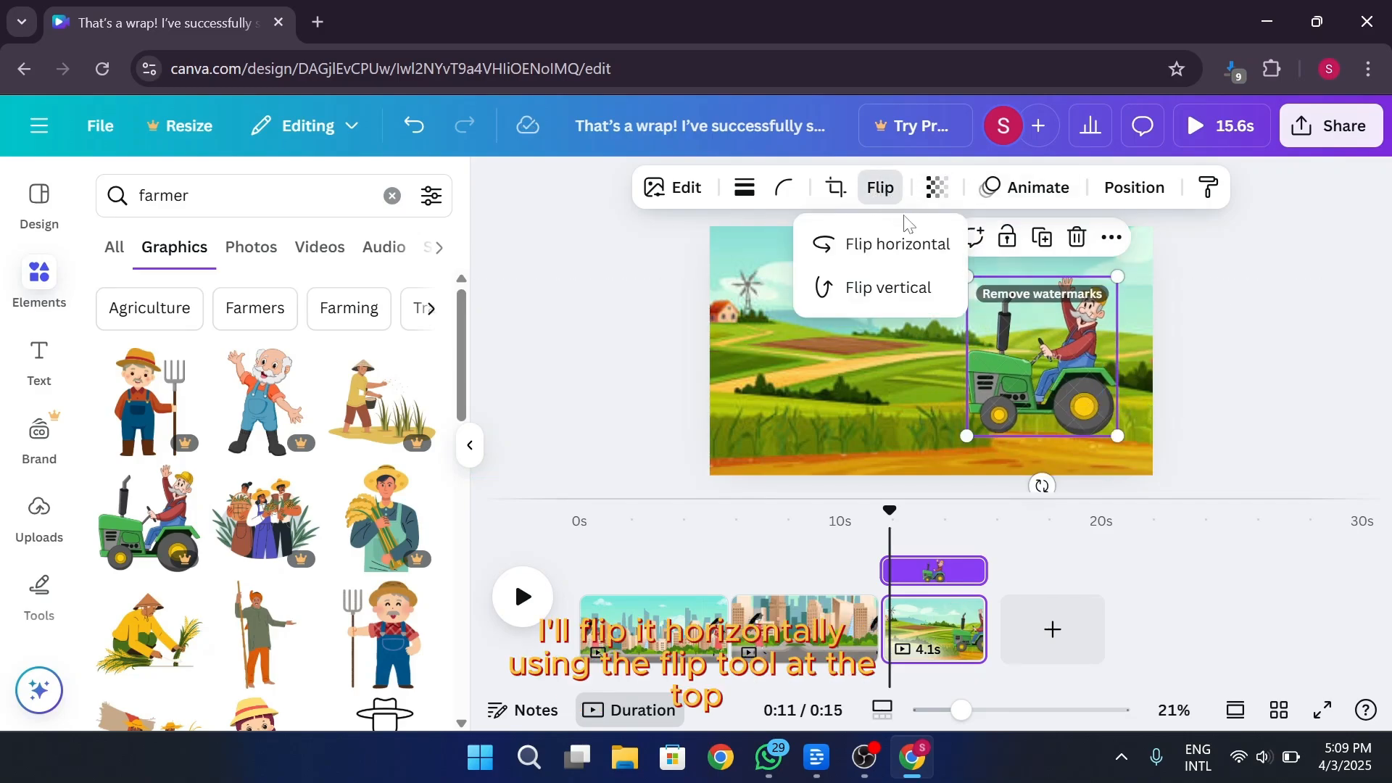
{"action": "left_click", "coordinate": [908, 245]}
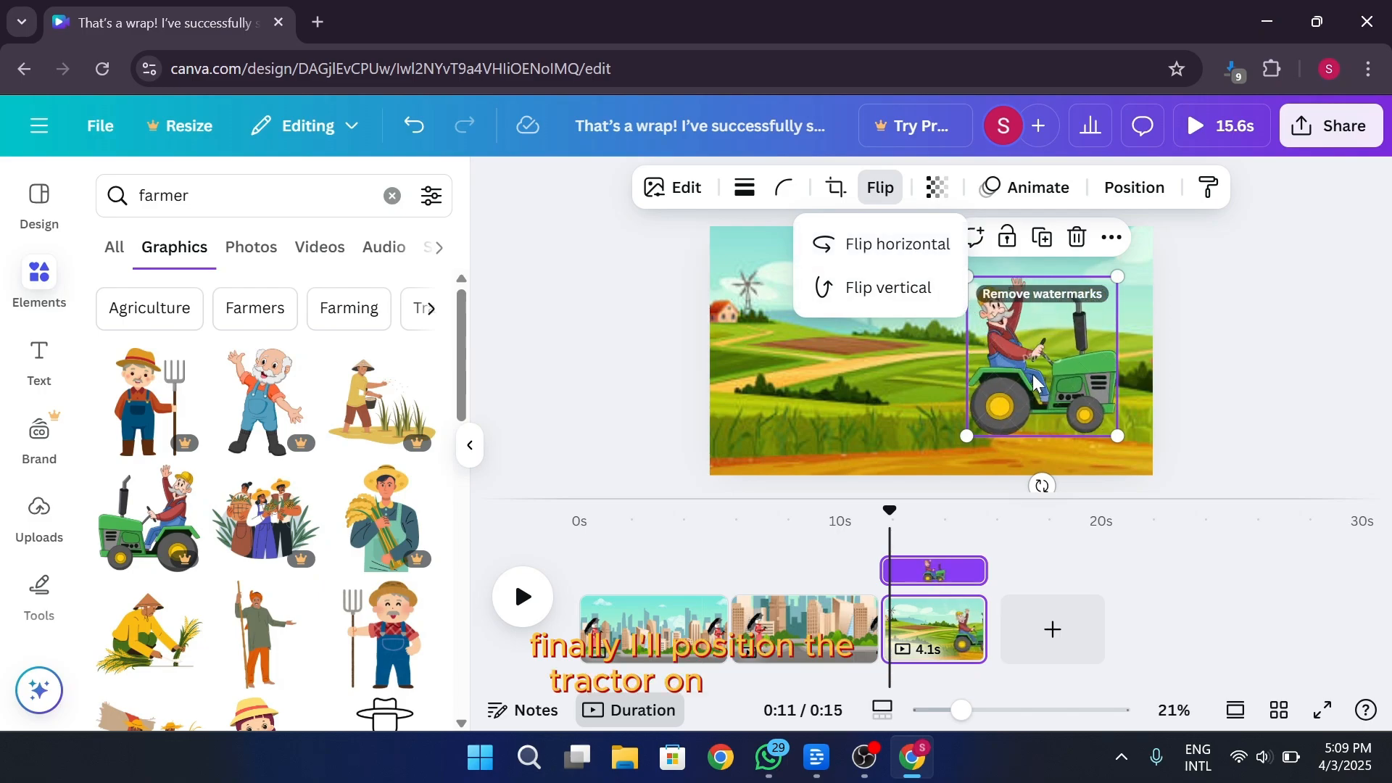
{"action": "left_click_drag", "start_coordinate": [1032, 374], "coordinate": [784, 388]}
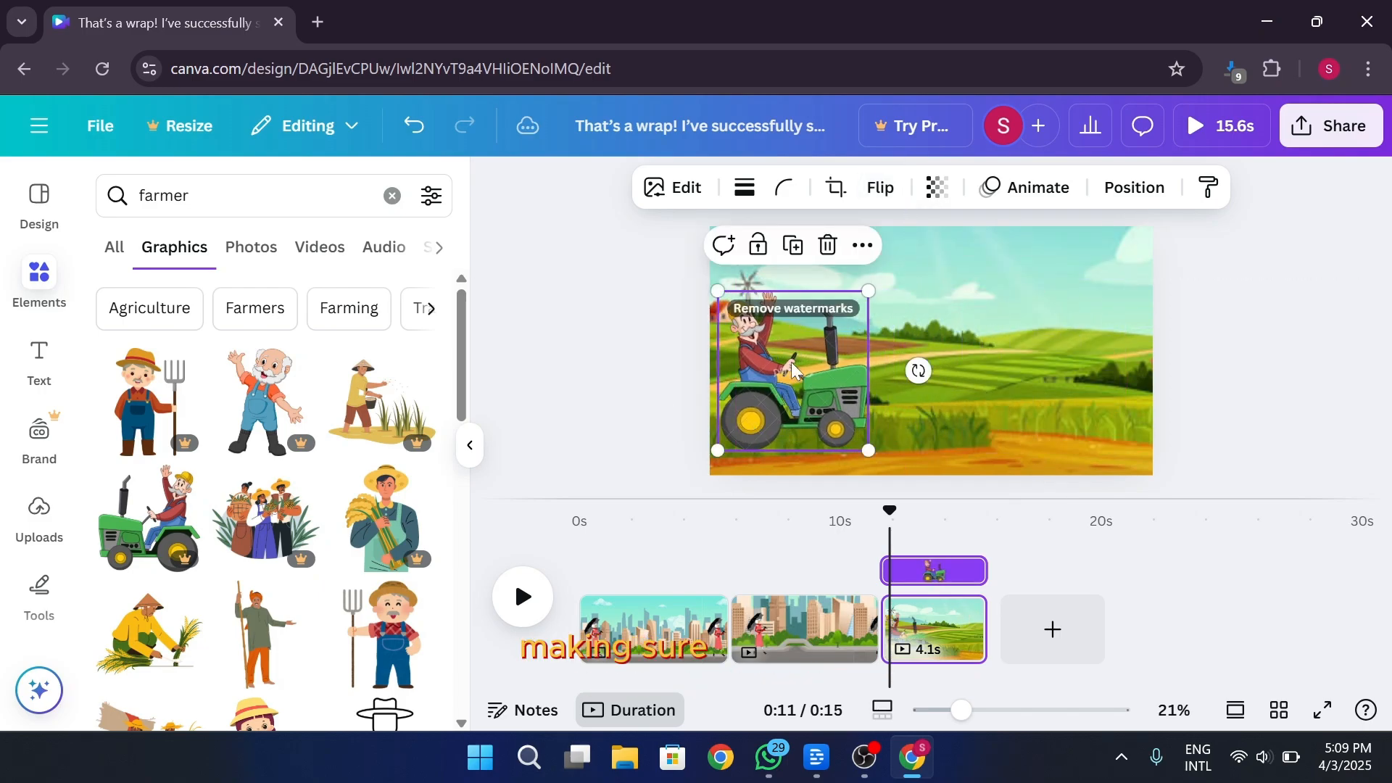
{"action": "left_click_drag", "start_coordinate": [712, 292], "coordinate": [739, 324]}
{"action": "left_click_drag", "start_coordinate": [778, 380], "coordinate": [790, 410]}
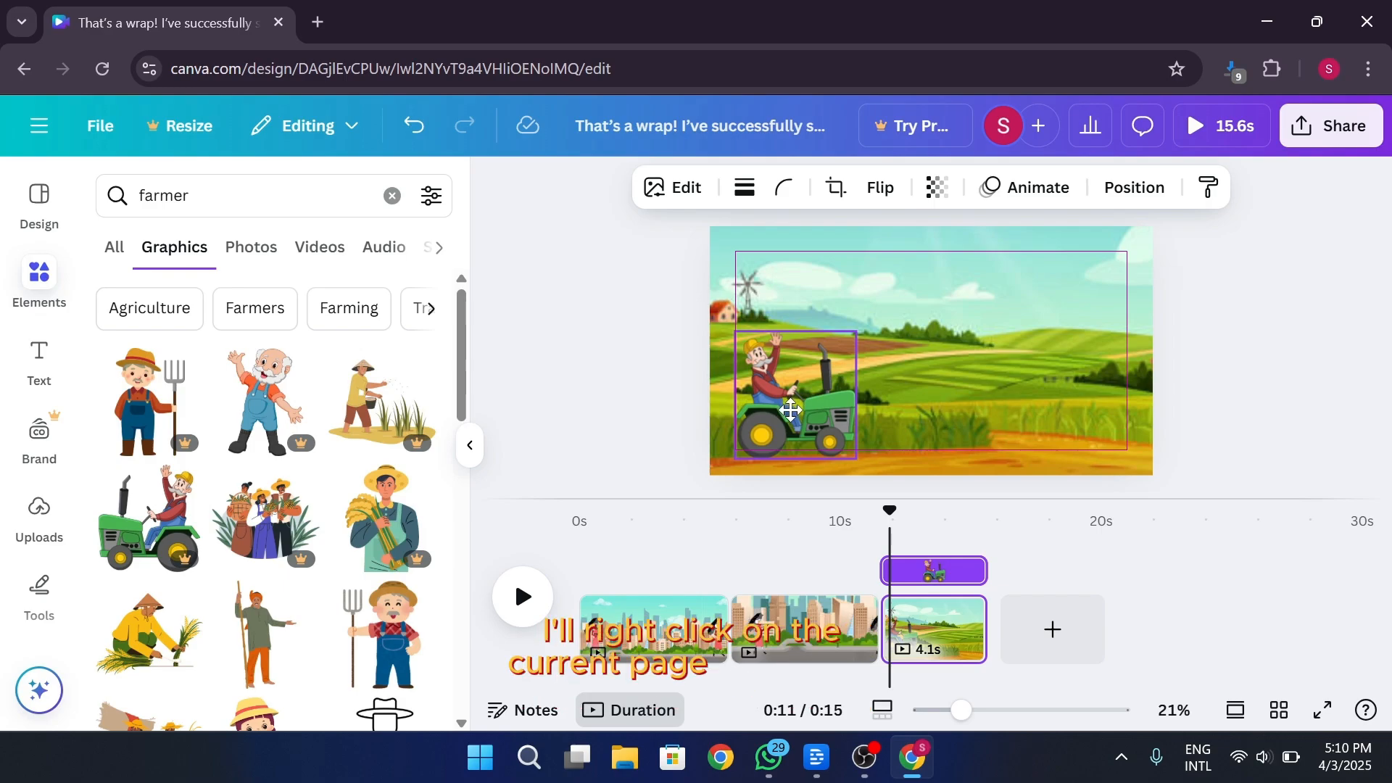
Duplicate the tractor page and enlarge the farmland image on the copy, aligning its lower edge with the page bottom
{"action": "right_click", "coordinate": [933, 627]}
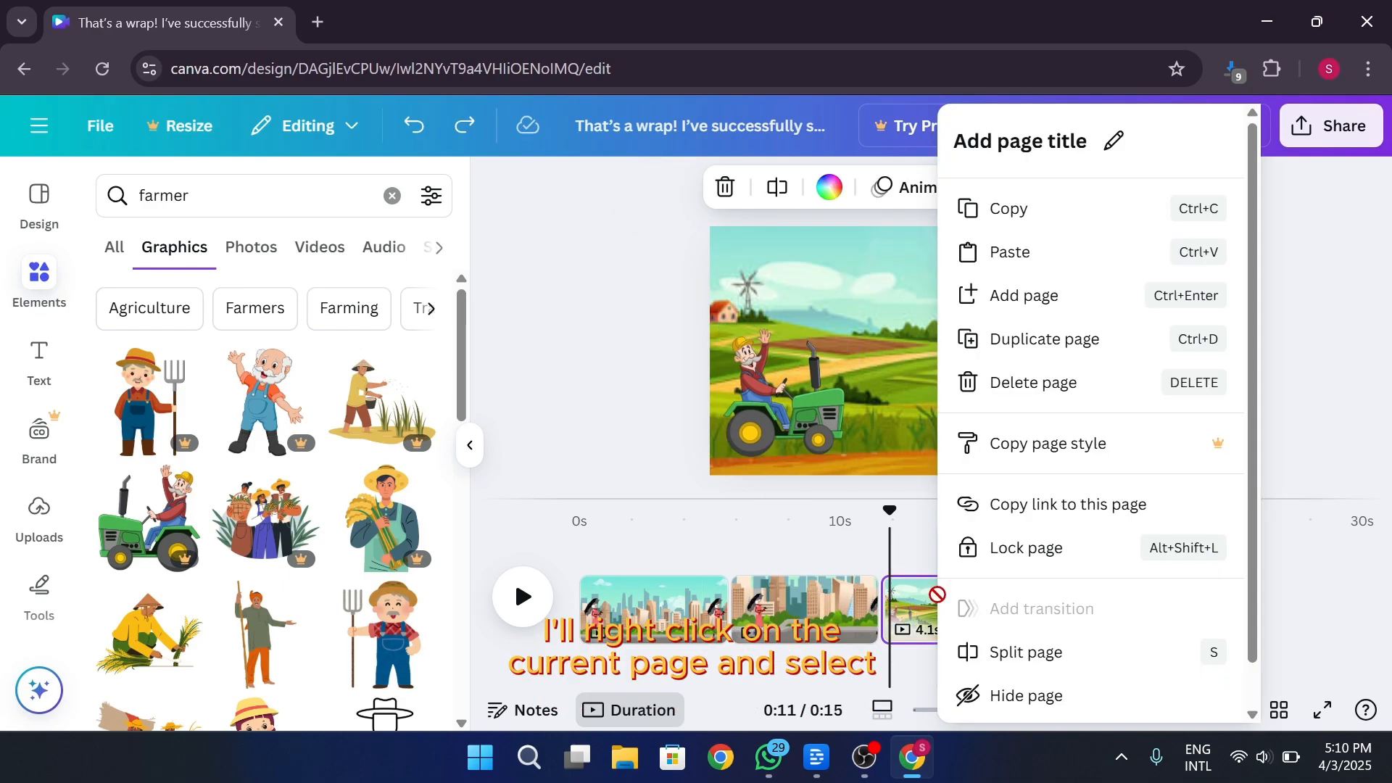
{"action": "left_click", "coordinate": [1079, 352]}
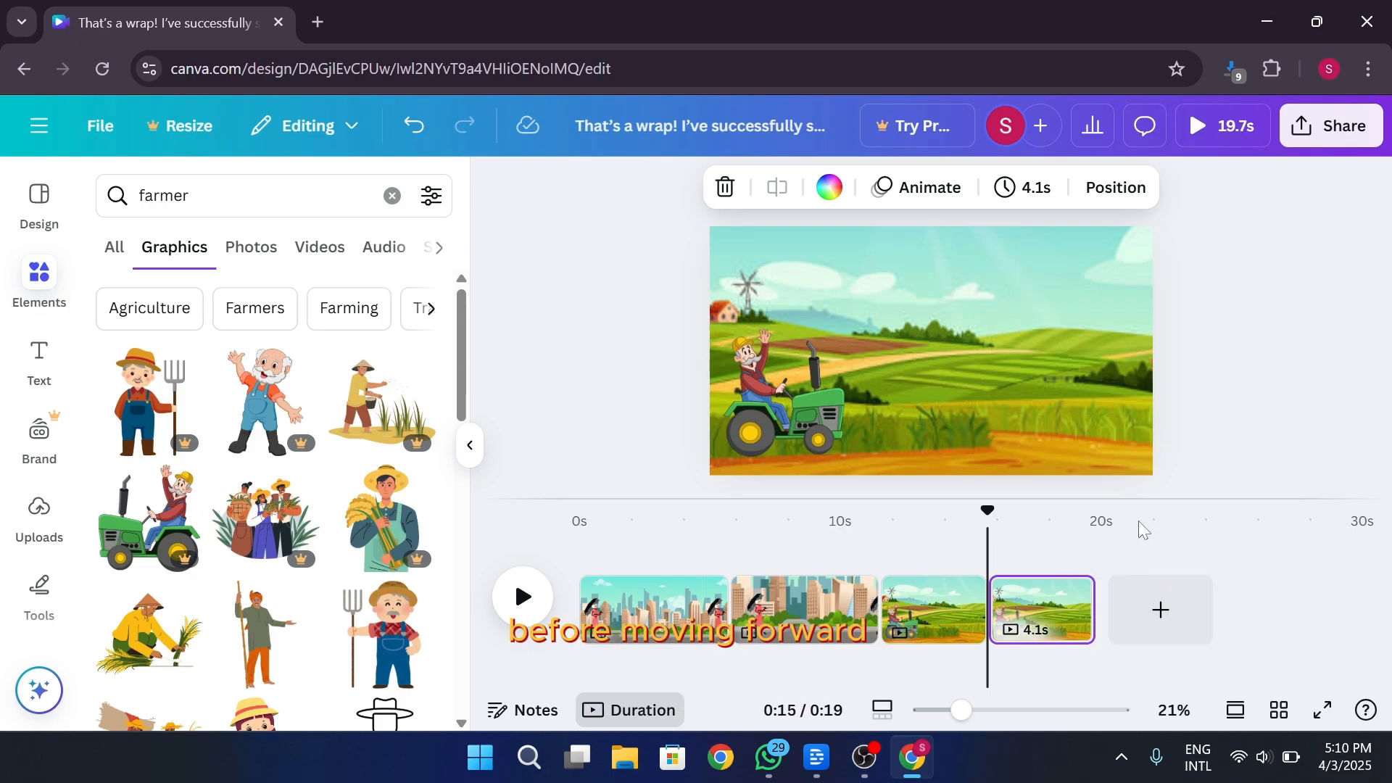
{"action": "left_click_drag", "start_coordinate": [992, 512], "coordinate": [1007, 512]}
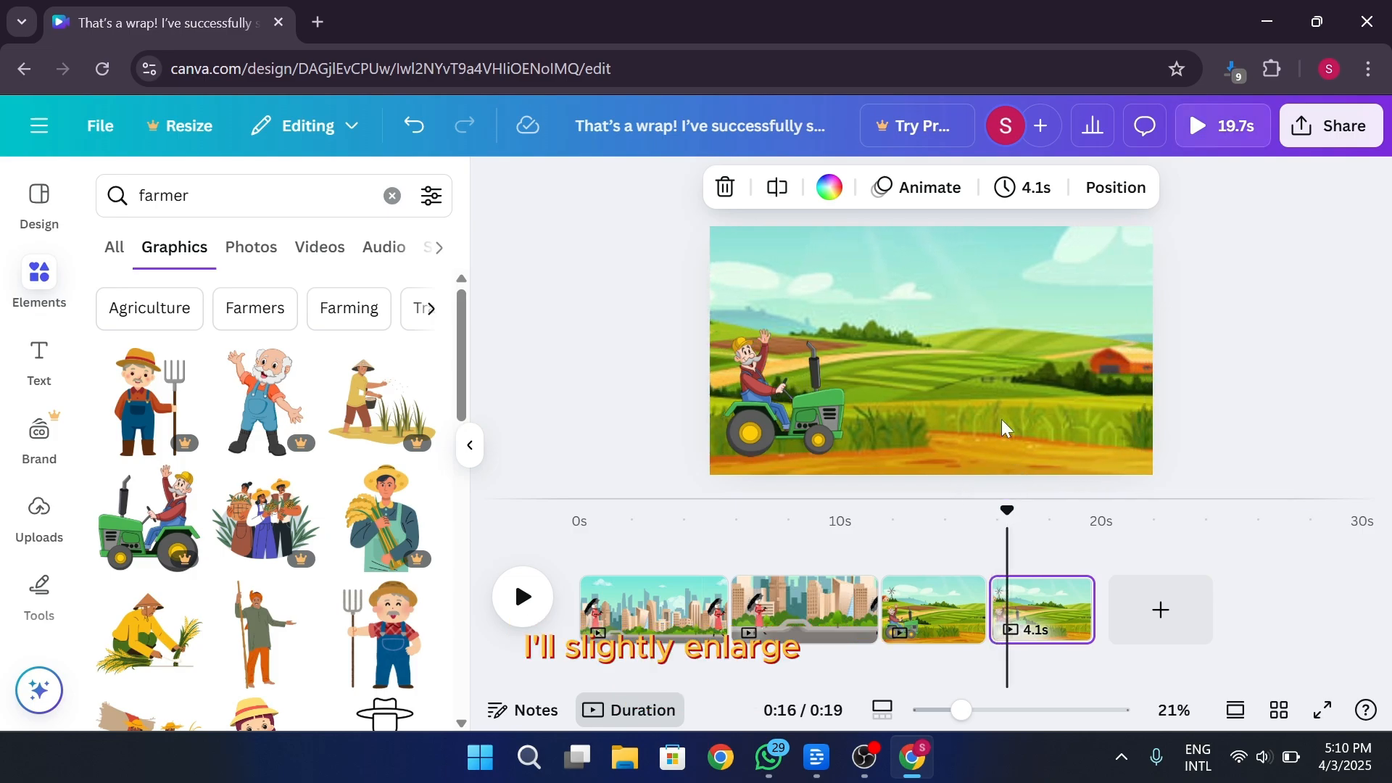
{"action": "left_click", "coordinate": [992, 323]}
{"action": "left_click_drag", "start_coordinate": [1354, 472], "coordinate": [1377, 647]}
{"action": "left_click_drag", "start_coordinate": [938, 420], "coordinate": [954, 373]}
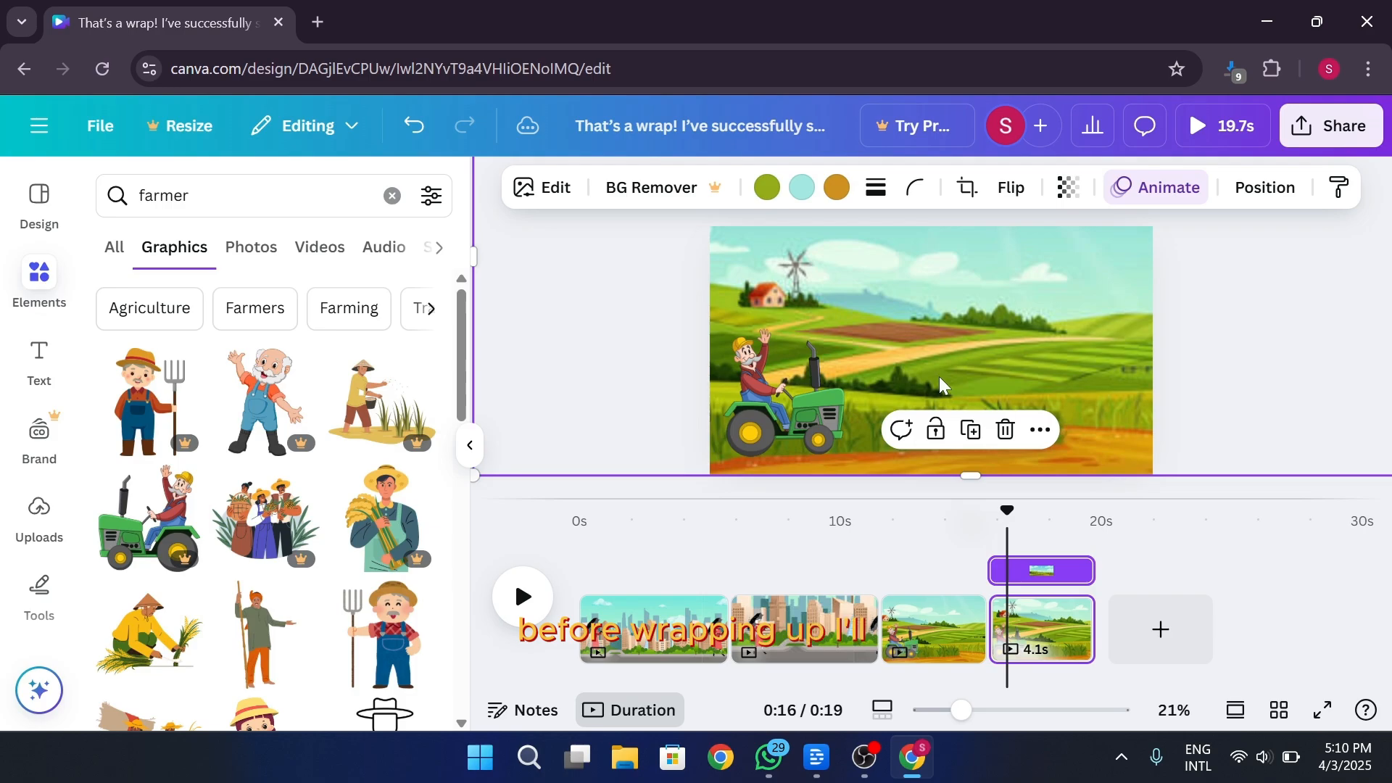
Enlarge the tractor graphic on the duplicated page and move it across to the right side of the scene
{"action": "left_click", "coordinate": [797, 403]}
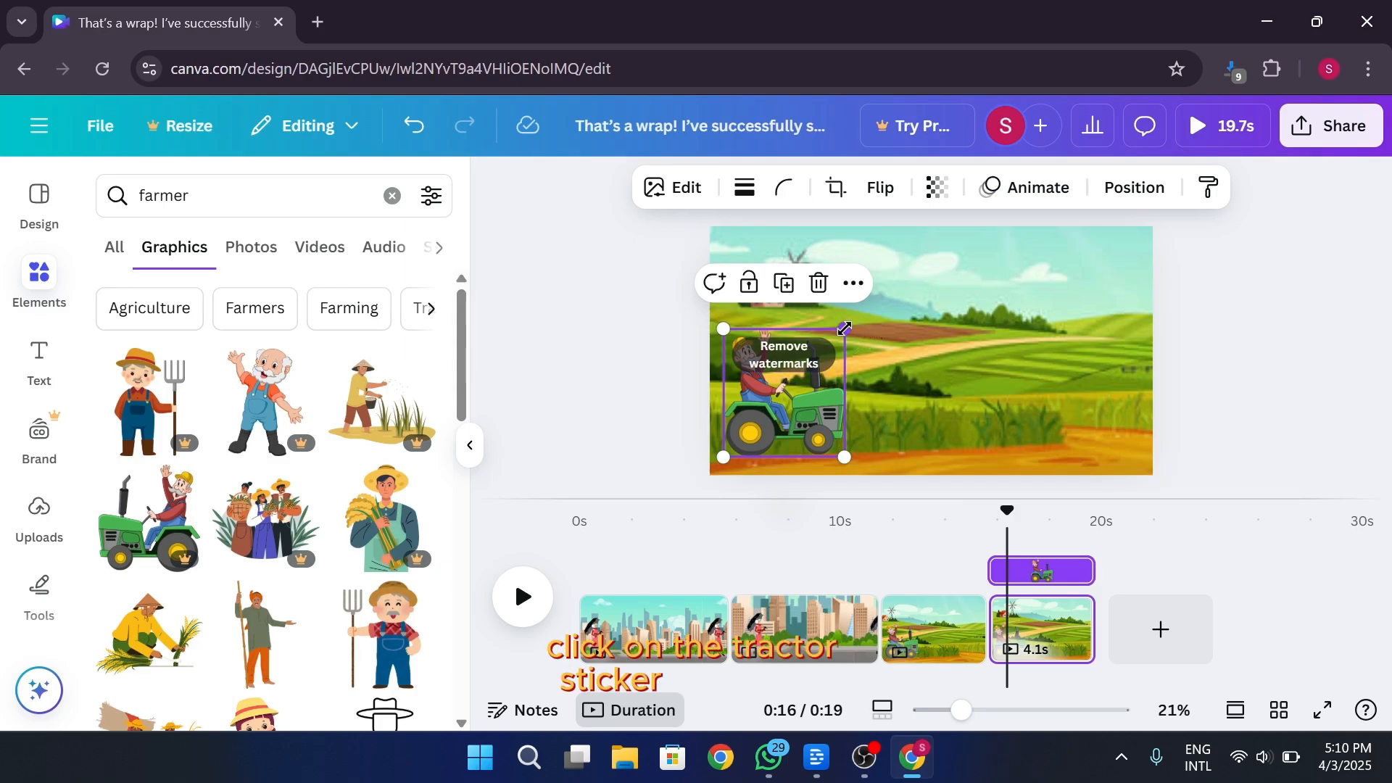
{"action": "left_click_drag", "start_coordinate": [846, 328], "coordinate": [884, 287]}
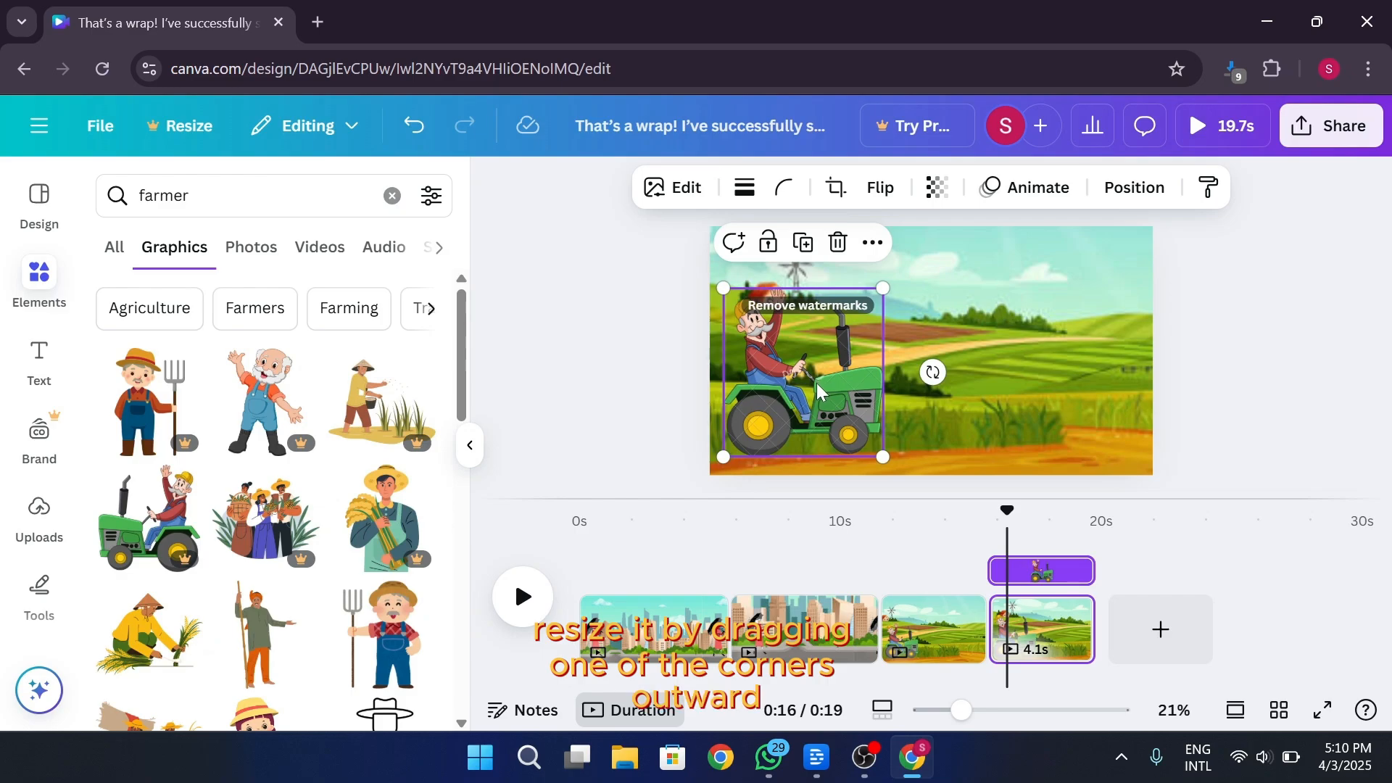
{"action": "left_click_drag", "start_coordinate": [814, 387], "coordinate": [1049, 356]}
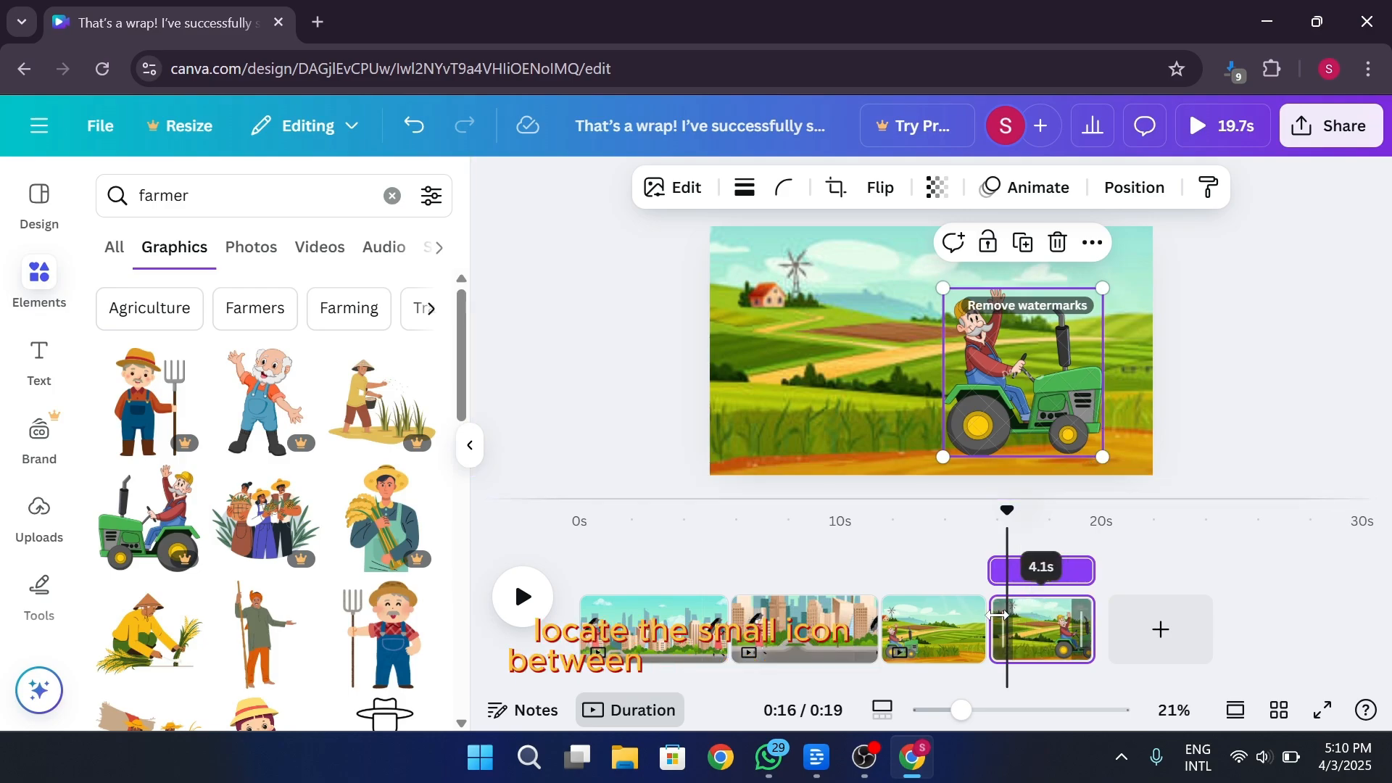
Add a Match & Move transition between the two tractor pages and set its duration to 2 seconds
{"action": "mouse_move", "coordinate": [988, 622]}
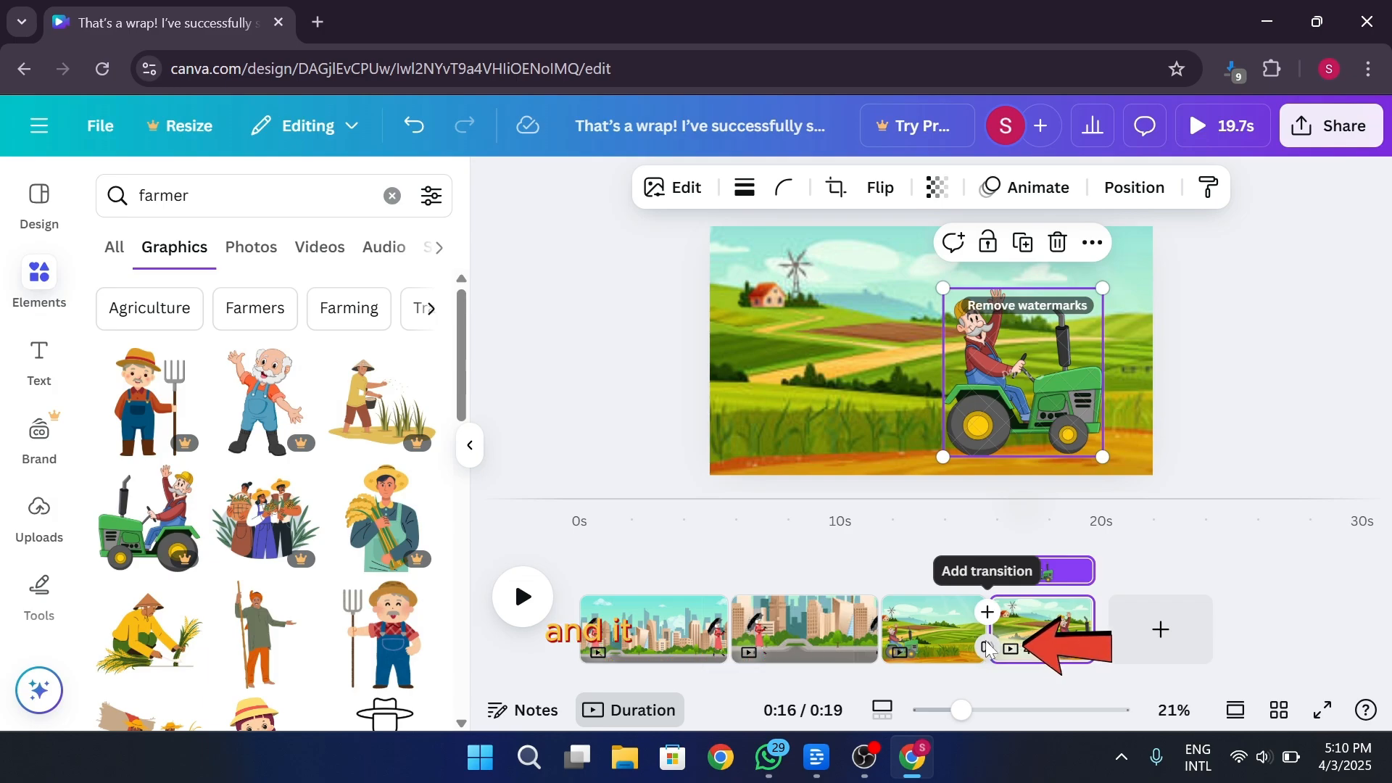
{"action": "left_click", "coordinate": [987, 649]}
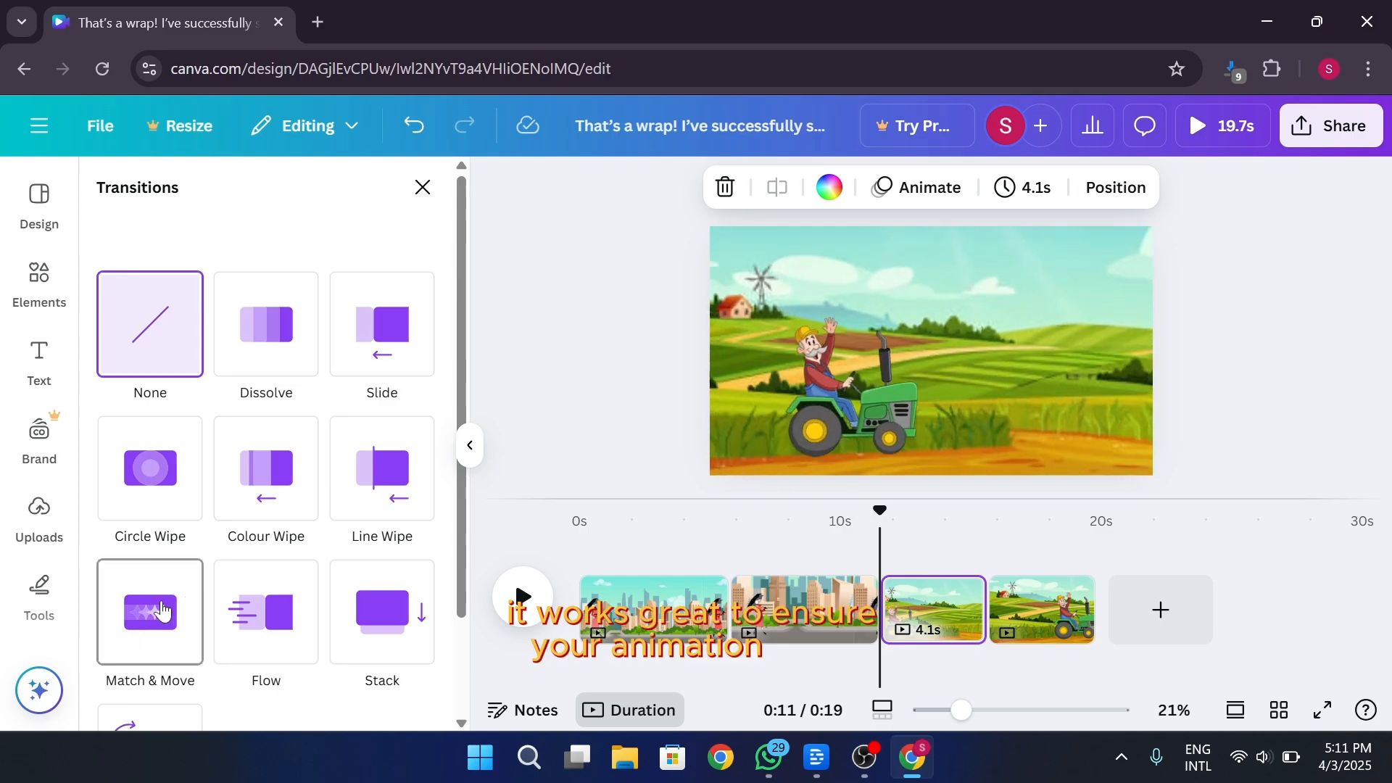
{"action": "left_click", "coordinate": [148, 623]}
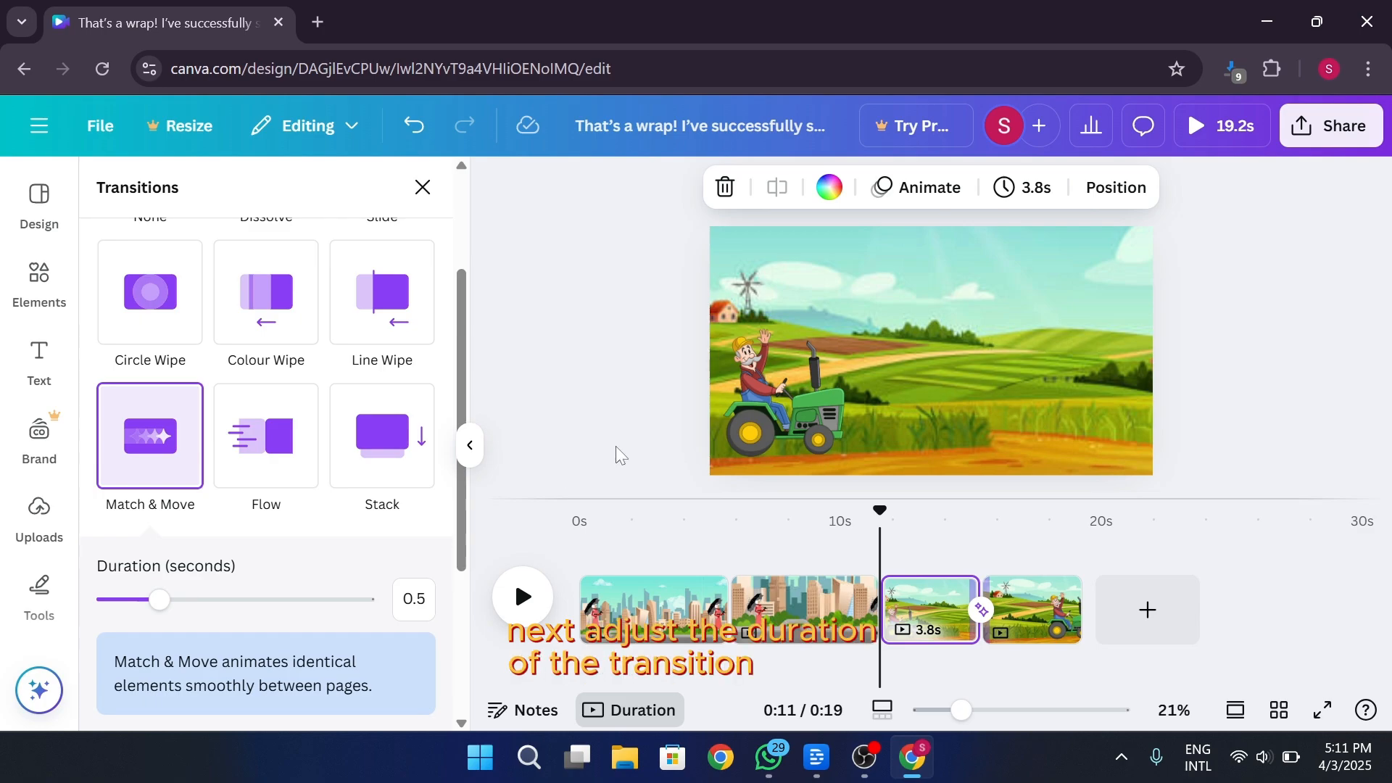
{"action": "mouse_move", "coordinate": [159, 601]}
{"action": "left_mouse_down"}
{"action": "mouse_move", "coordinate": [276, 601]}
{"action": "mouse_move", "coordinate": [248, 616]}
{"action": "mouse_move", "coordinate": [356, 600]}
{"action": "left_mouse_up"}
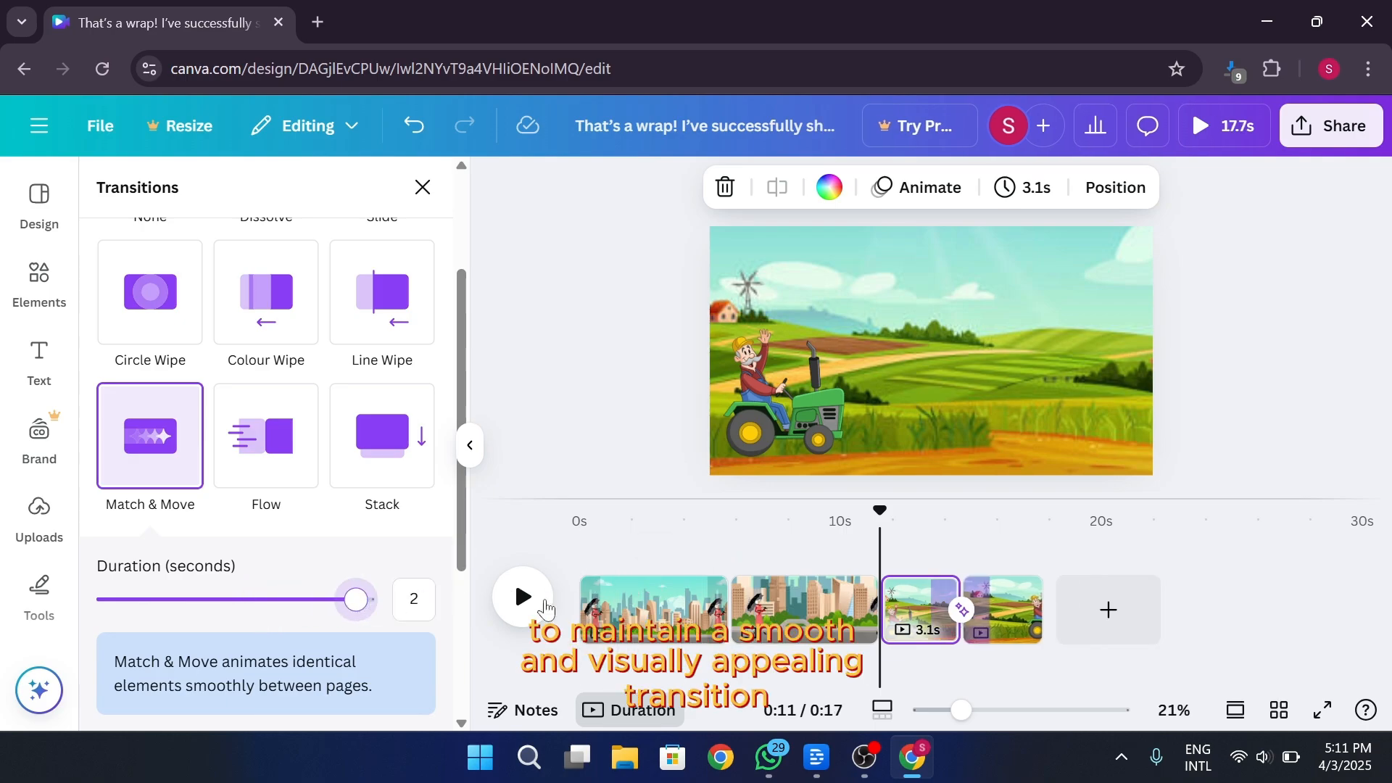
Play back the tractor scene to check its transition, dismiss the feedback survey and minimise the browser window
{"action": "left_click", "coordinate": [519, 599]}
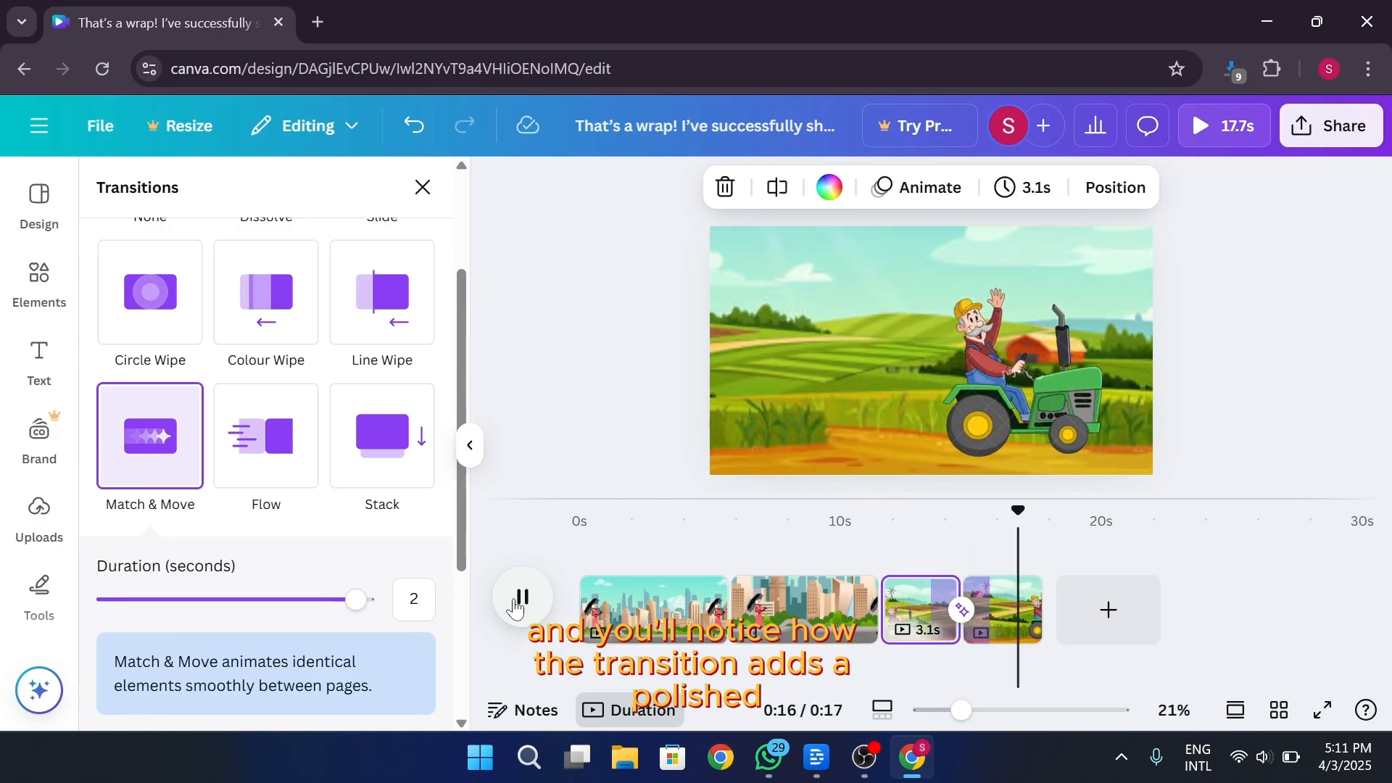
{"action": "left_click", "coordinate": [520, 598]}
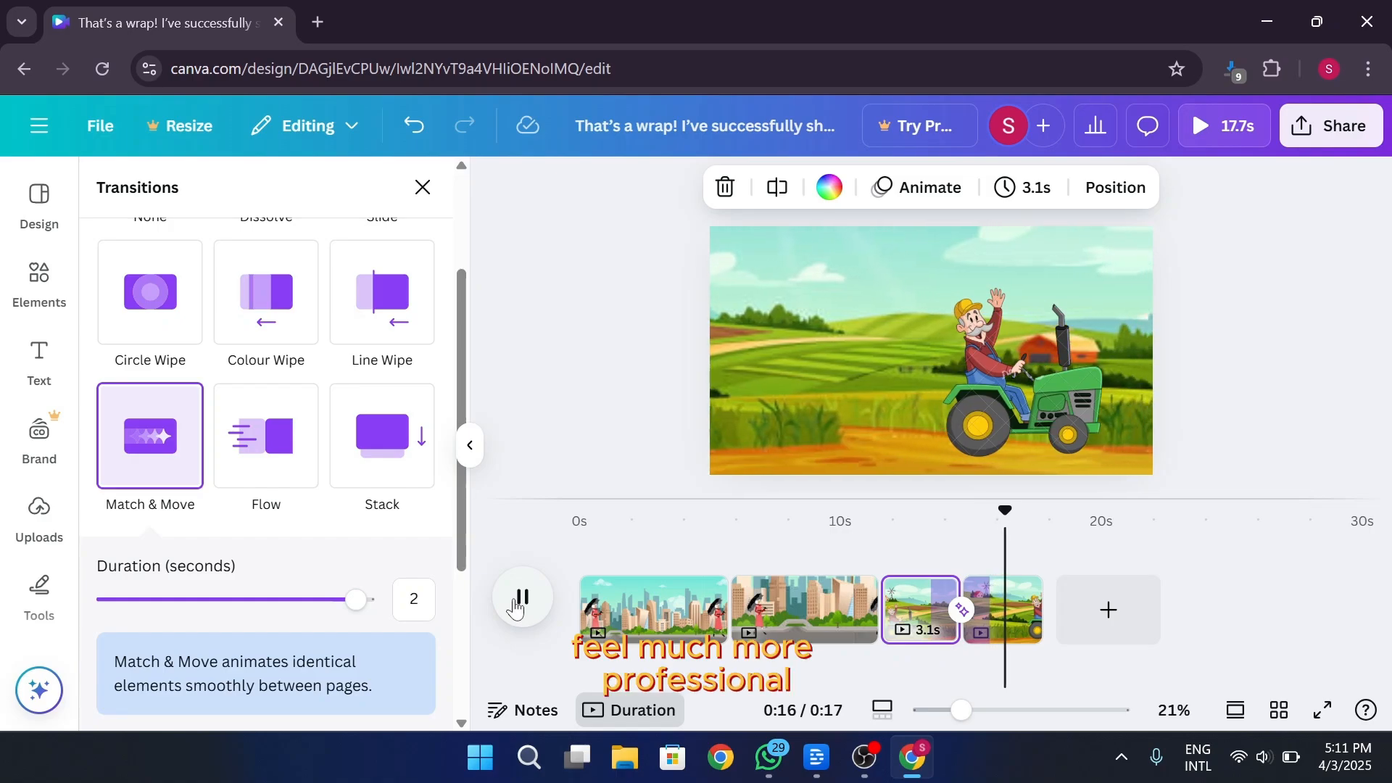
{"action": "left_click", "coordinate": [523, 597]}
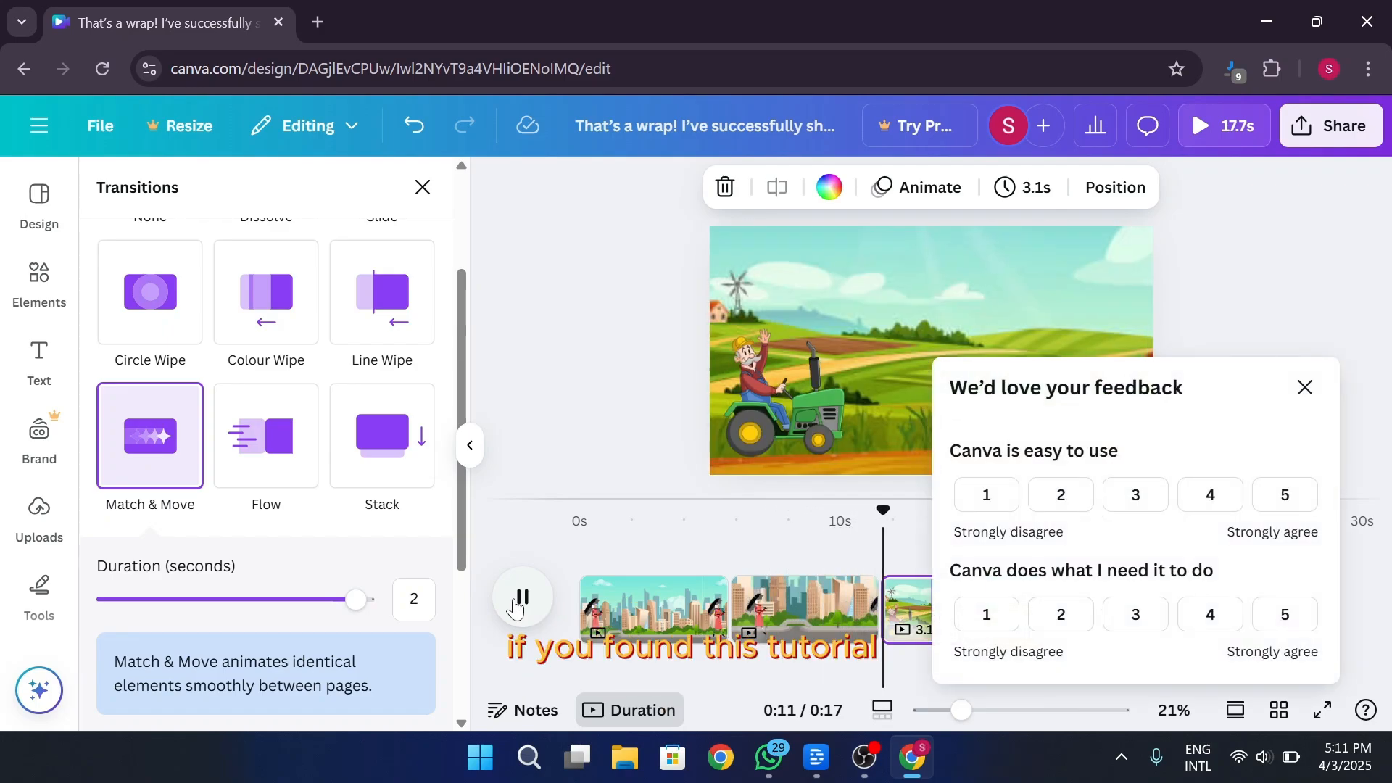
{"action": "left_click", "coordinate": [1305, 387]}
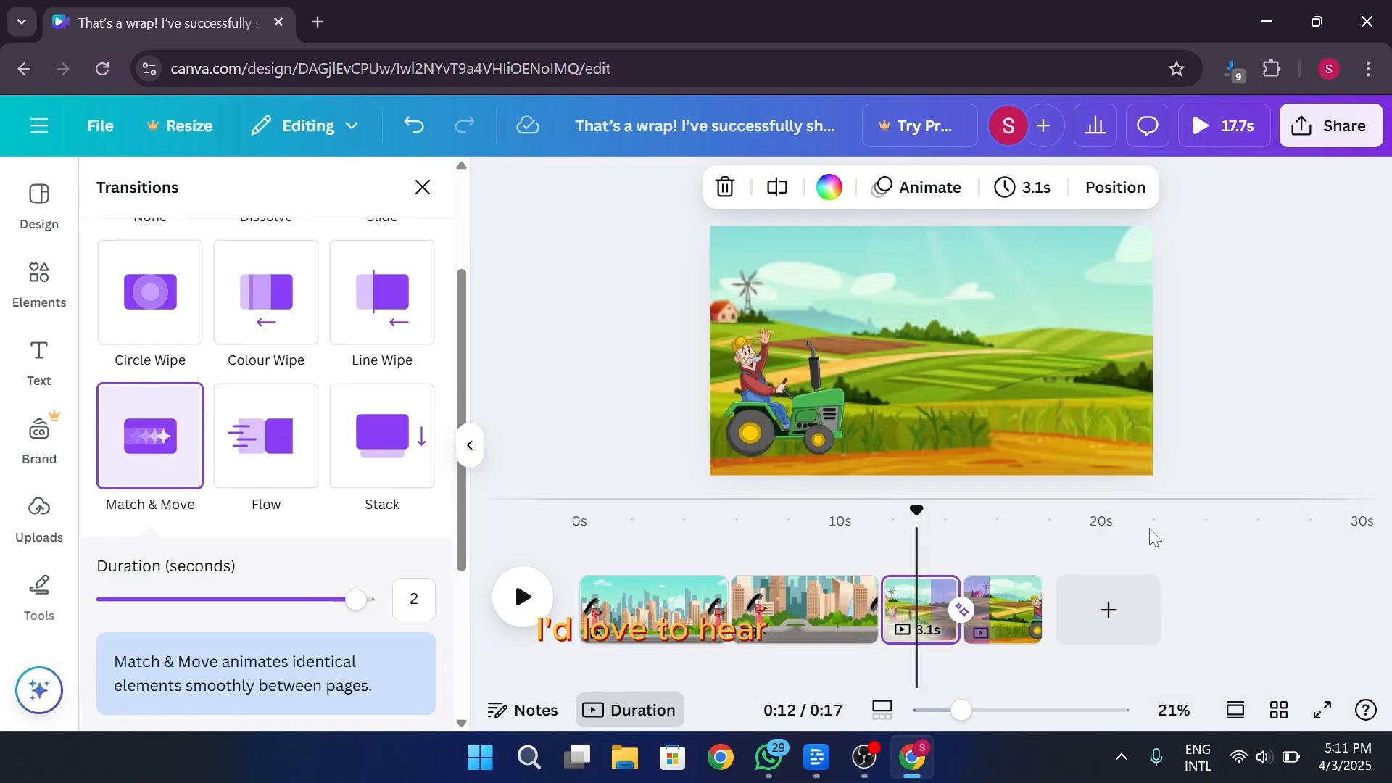
{"action": "left_click", "coordinate": [523, 595]}
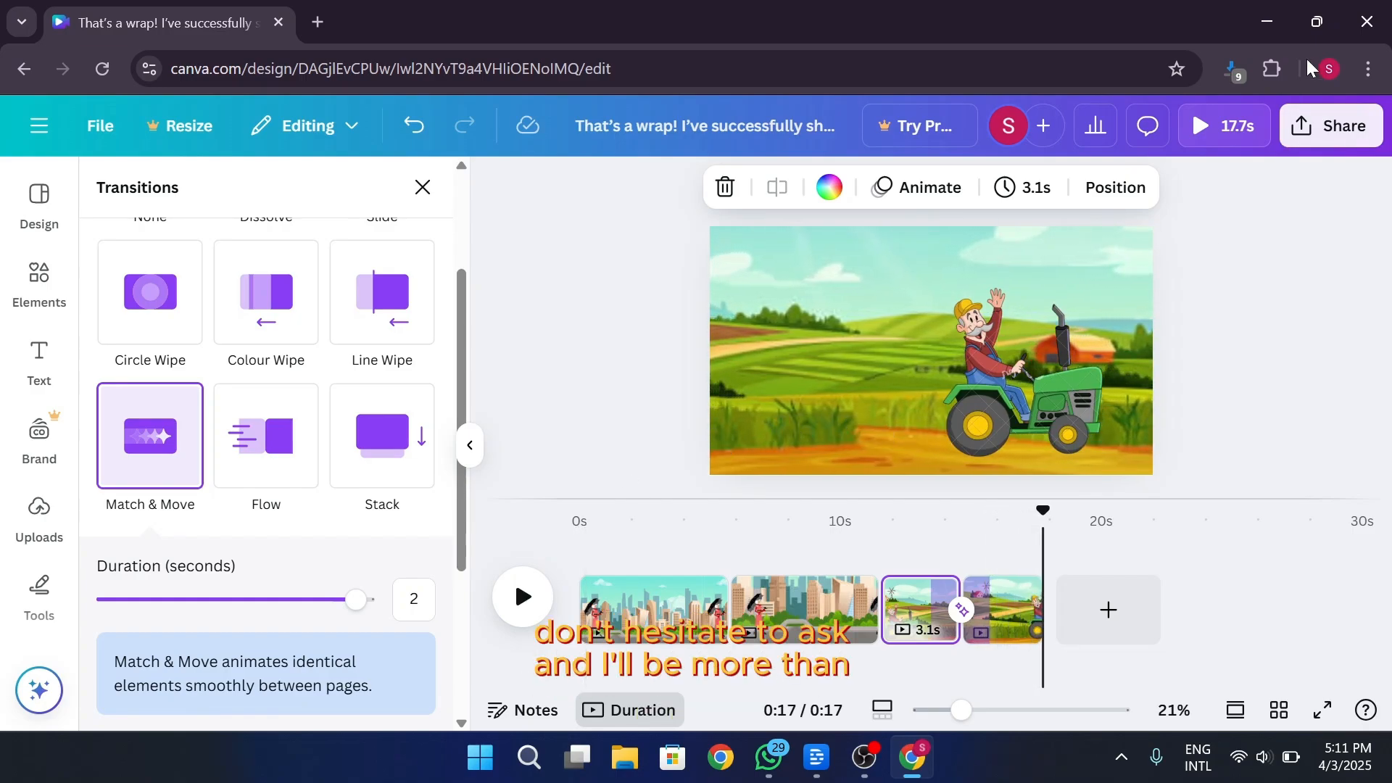
{"action": "left_click", "coordinate": [1282, 20]}
{"action": "left_click", "coordinate": [1283, 22]}
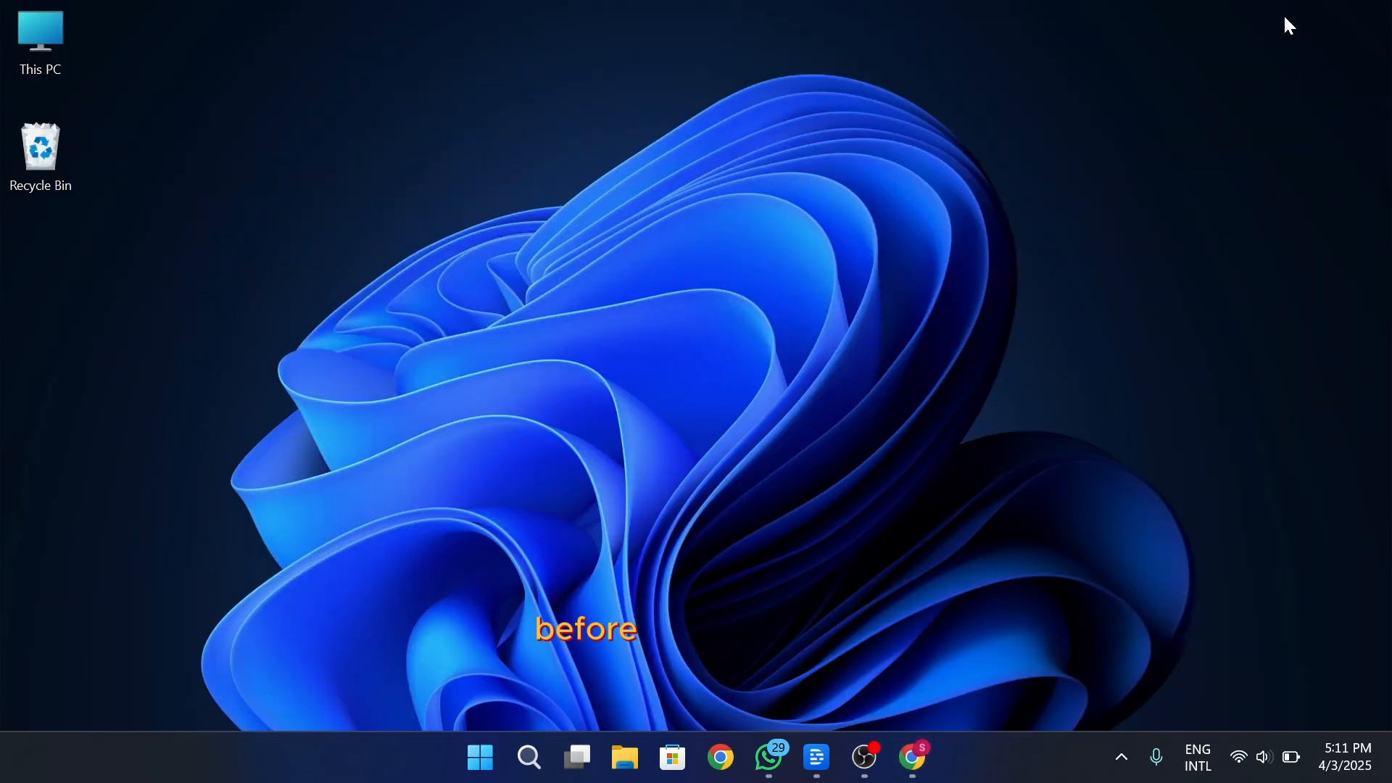